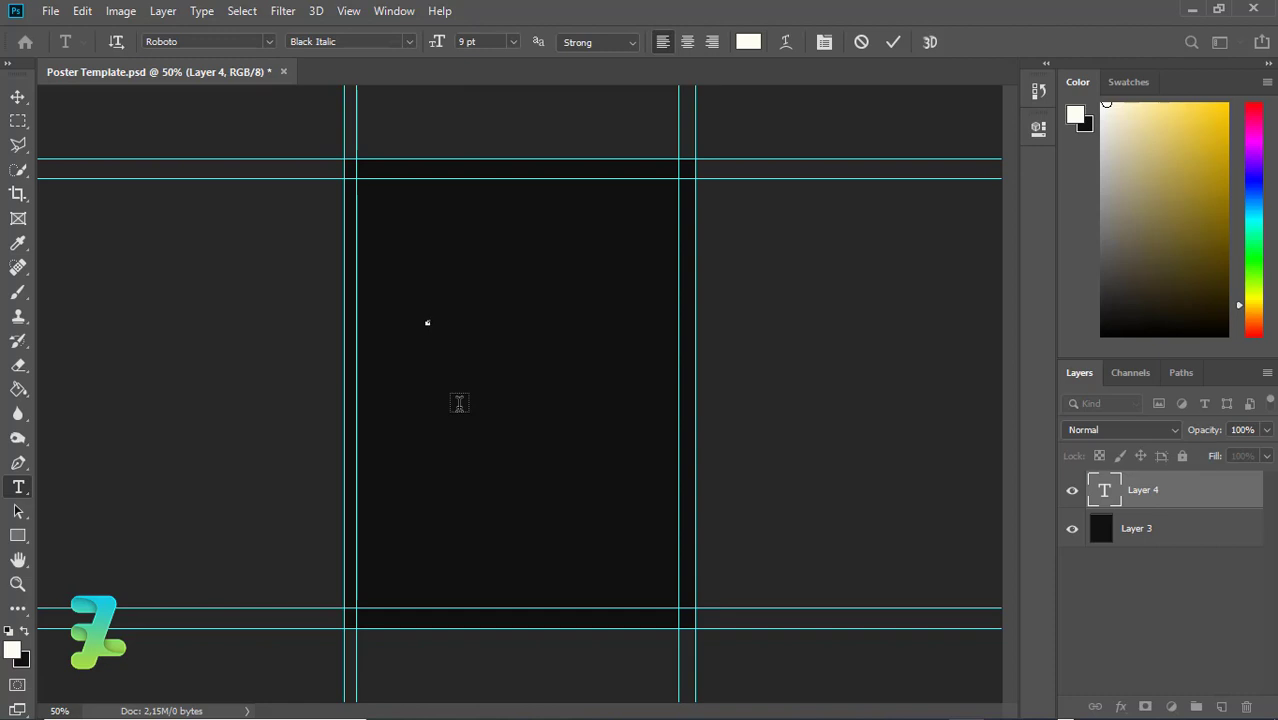
Set the Y text to 72 pt Roboto Black and commit it
click(513, 42)
click(472, 284)
click(409, 42)
click(385, 178)
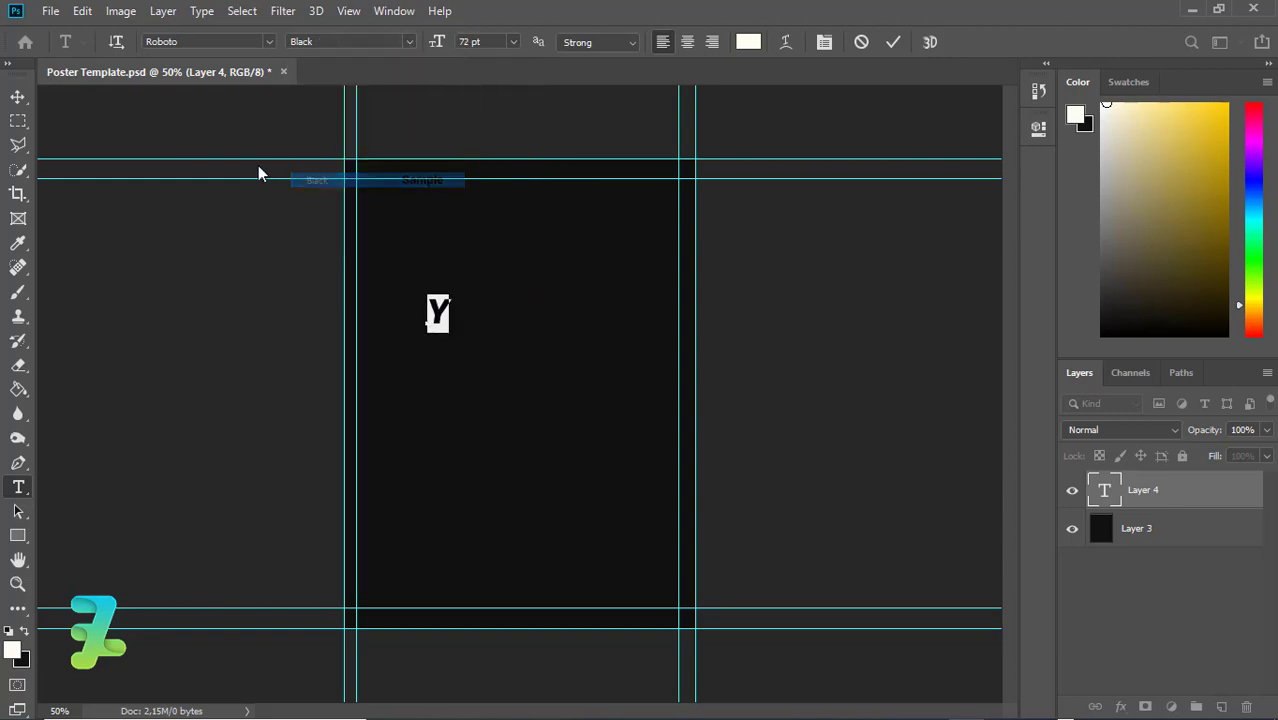
click(17, 97)
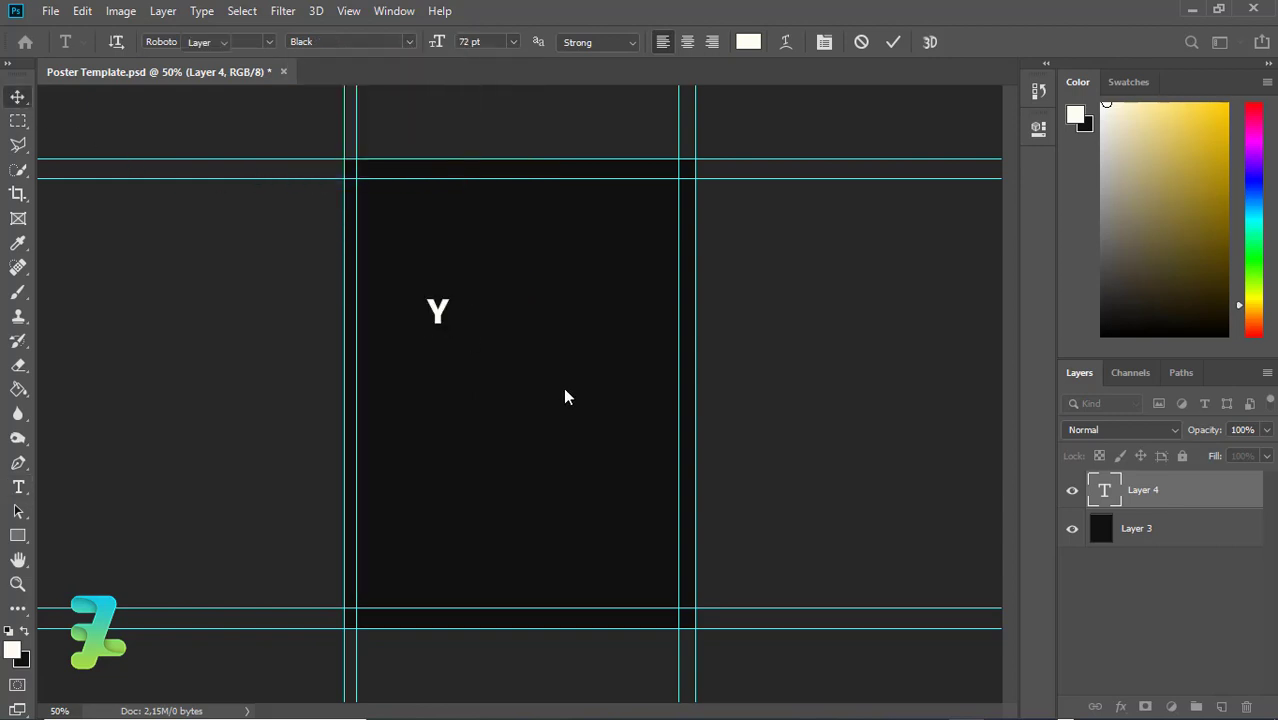
Scale the Y up to roughly 595% and move it to the lower centre
key(ctrl+t)
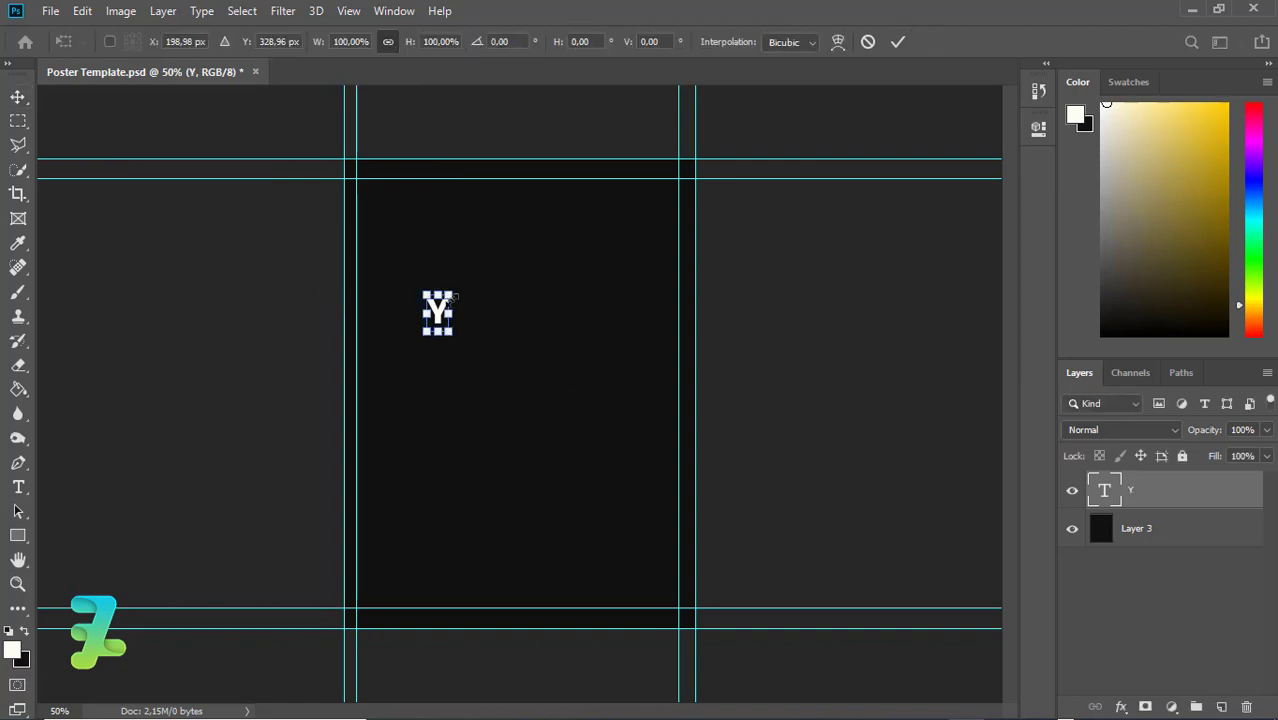
drag(450, 289, 544, 226)
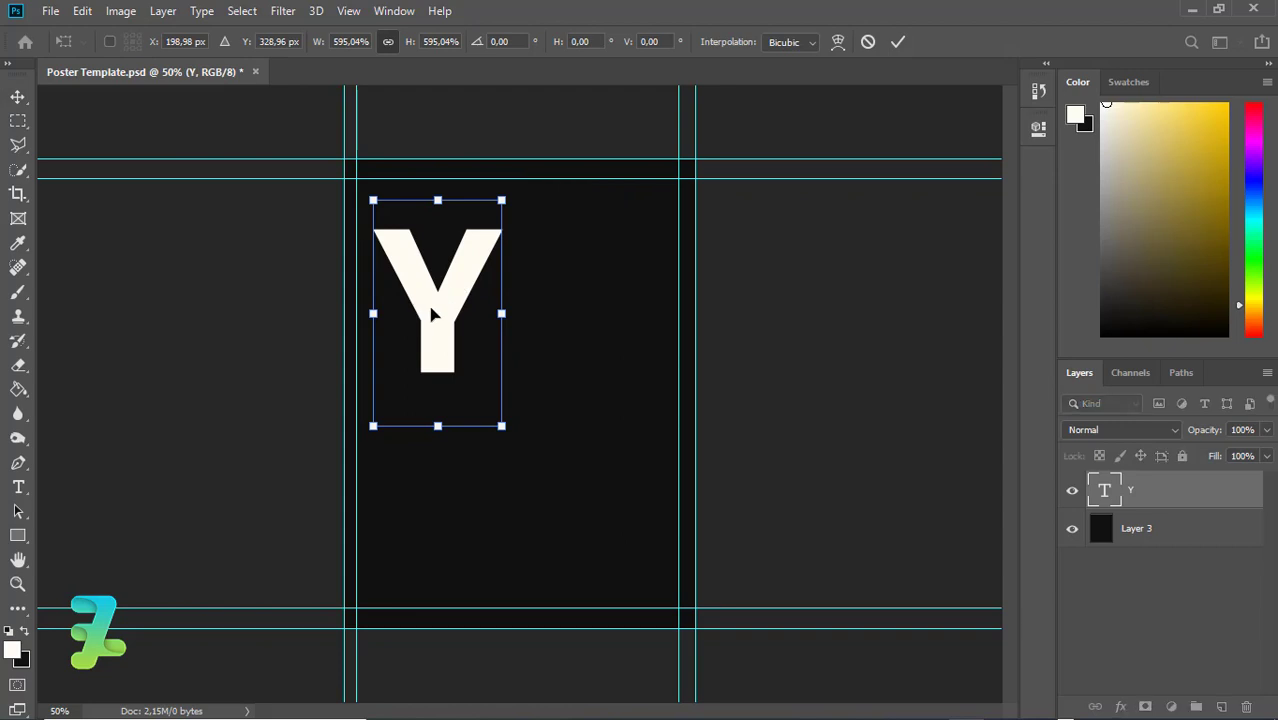
drag(428, 308, 514, 492)
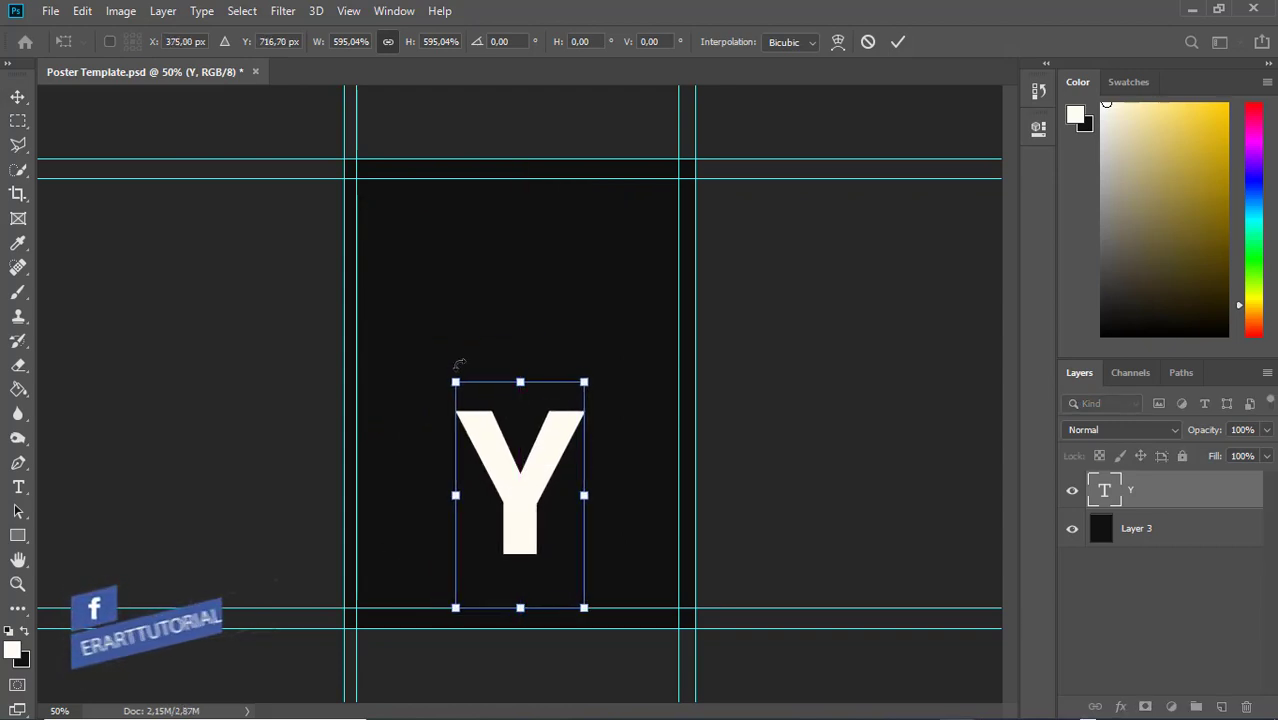
Commit the enlarged Y, then skew it with the top slanted right and the bottom left
click(17, 98)
click(82, 10)
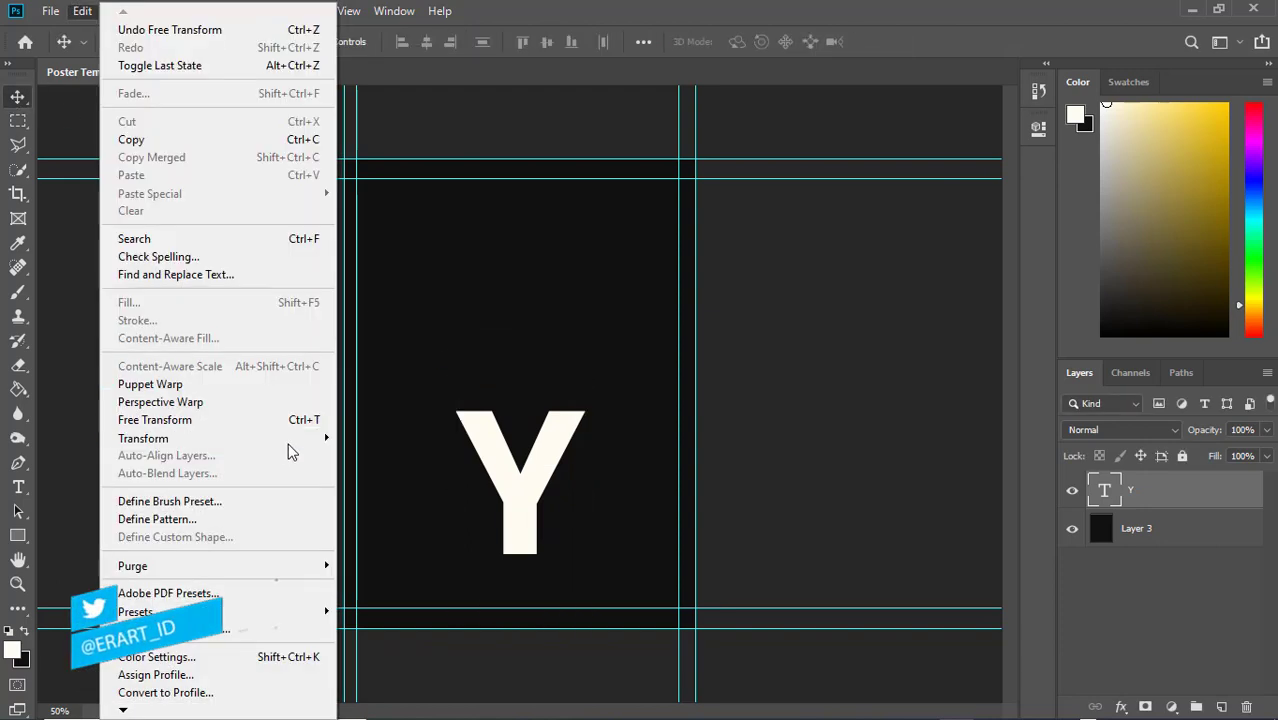
mouse_move(300, 438)
click(377, 505)
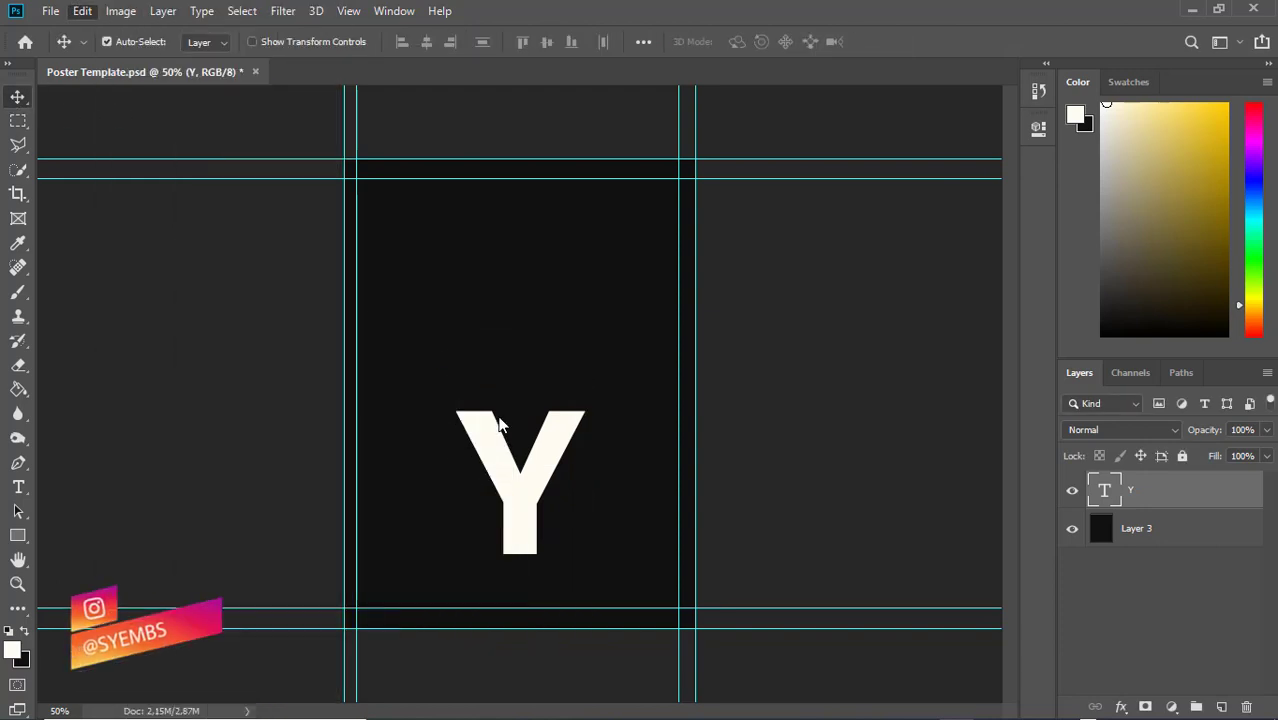
drag(518, 391, 661, 420)
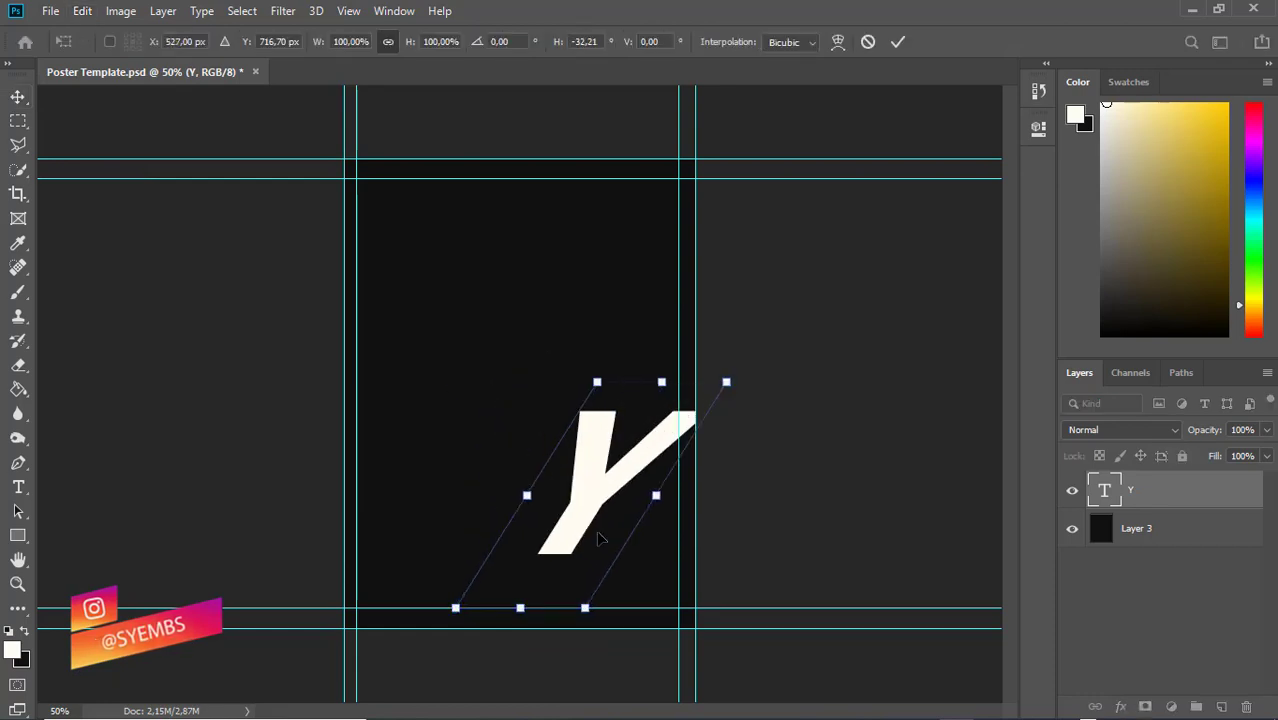
drag(520, 607, 418, 472)
drag(663, 385, 707, 400)
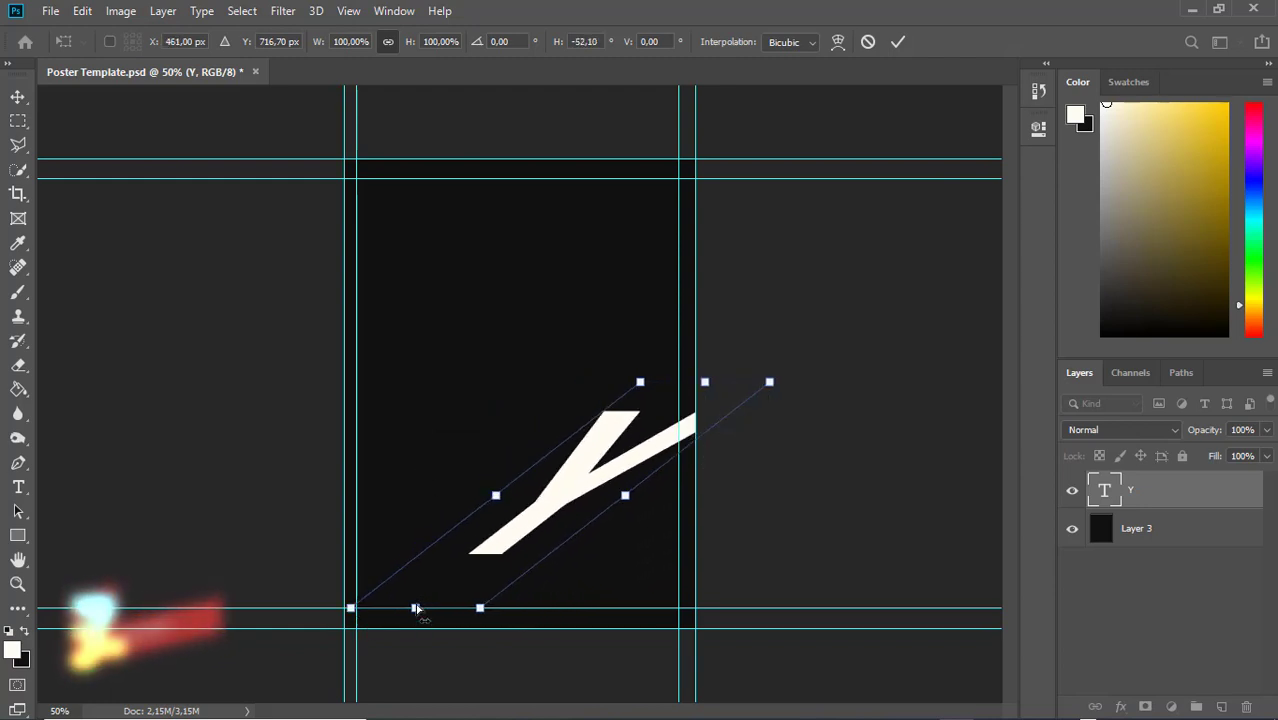
drag(416, 607, 400, 600)
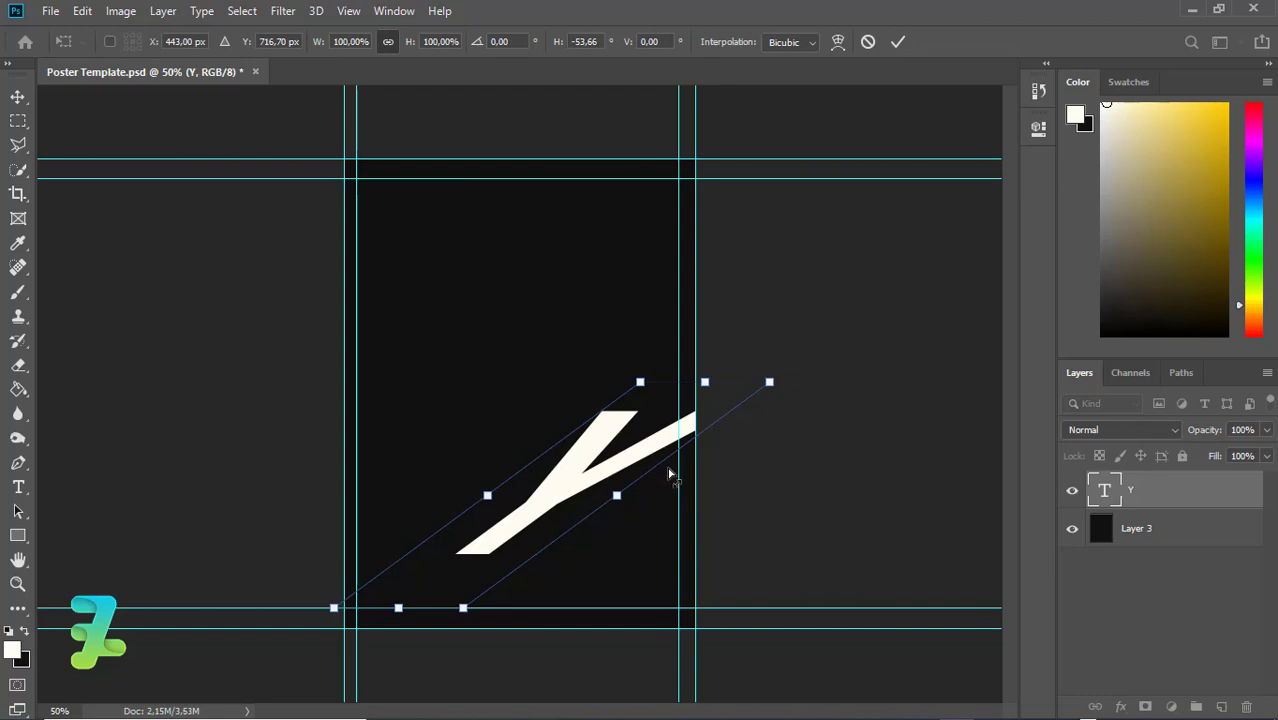
Rotate and steepen the slant, apply it, then undo to restore the upright Y
drag(772, 391, 733, 450)
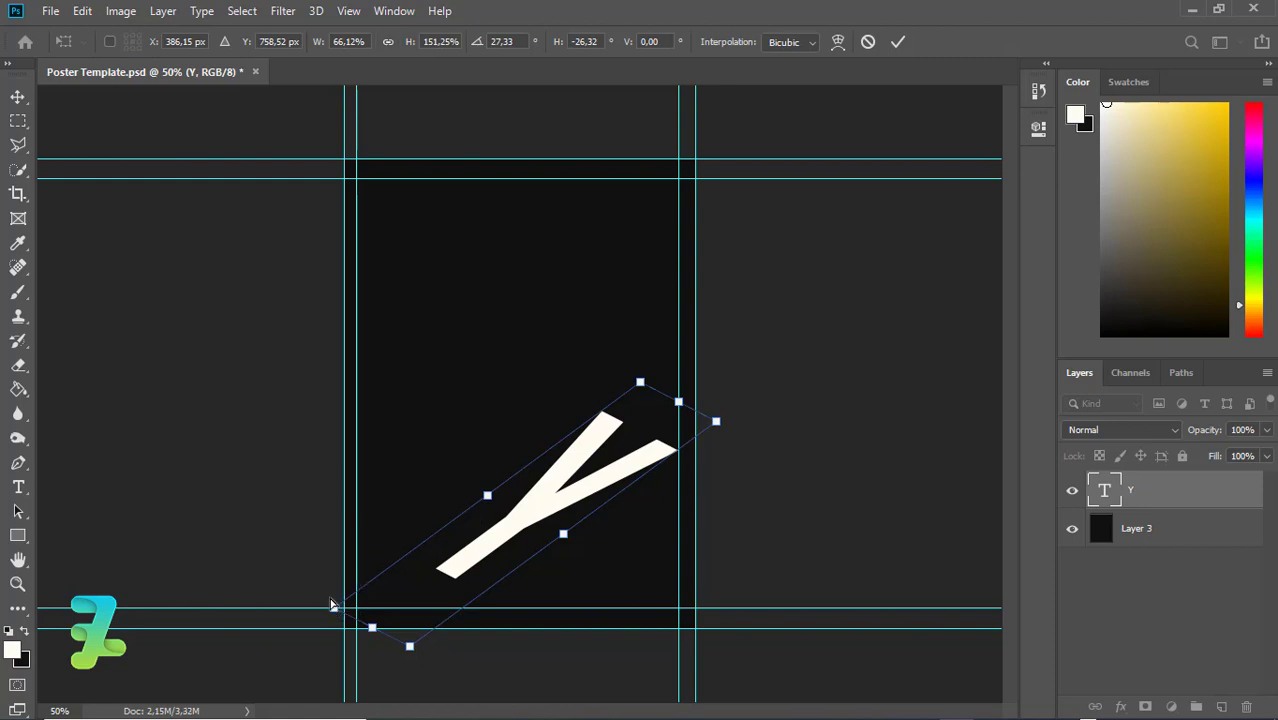
drag(333, 622, 310, 595)
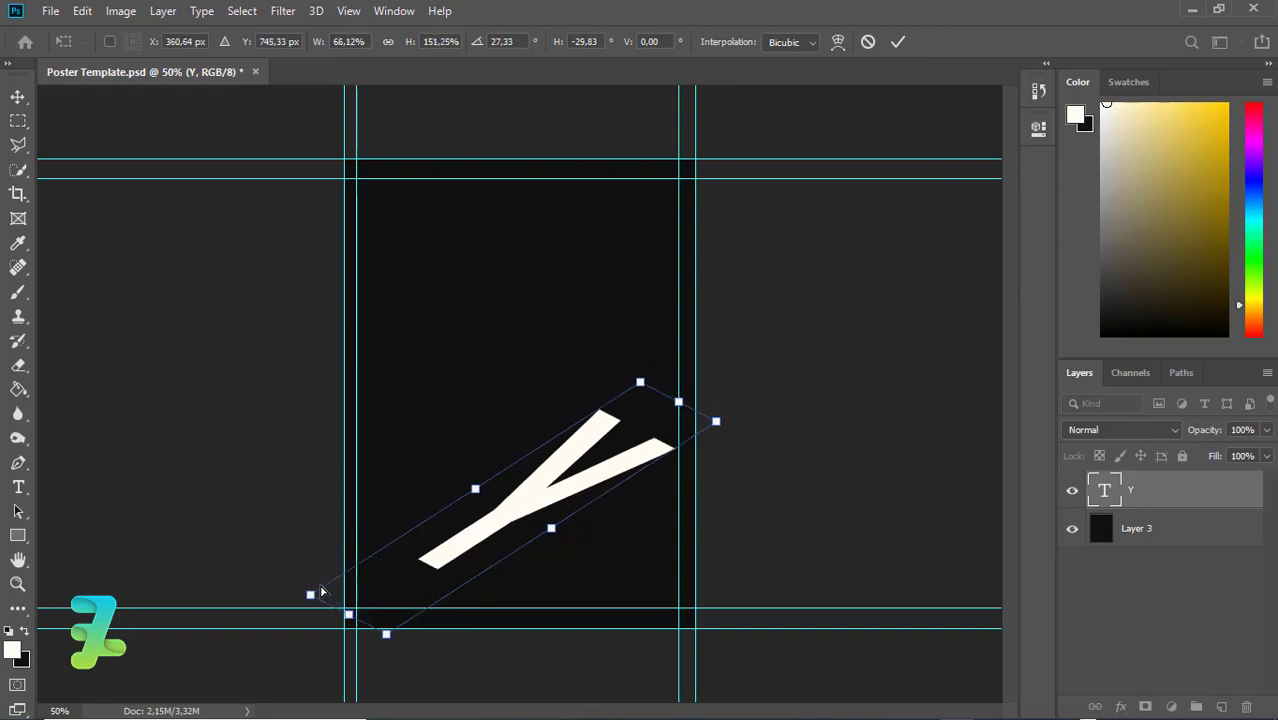
drag(645, 392, 736, 445)
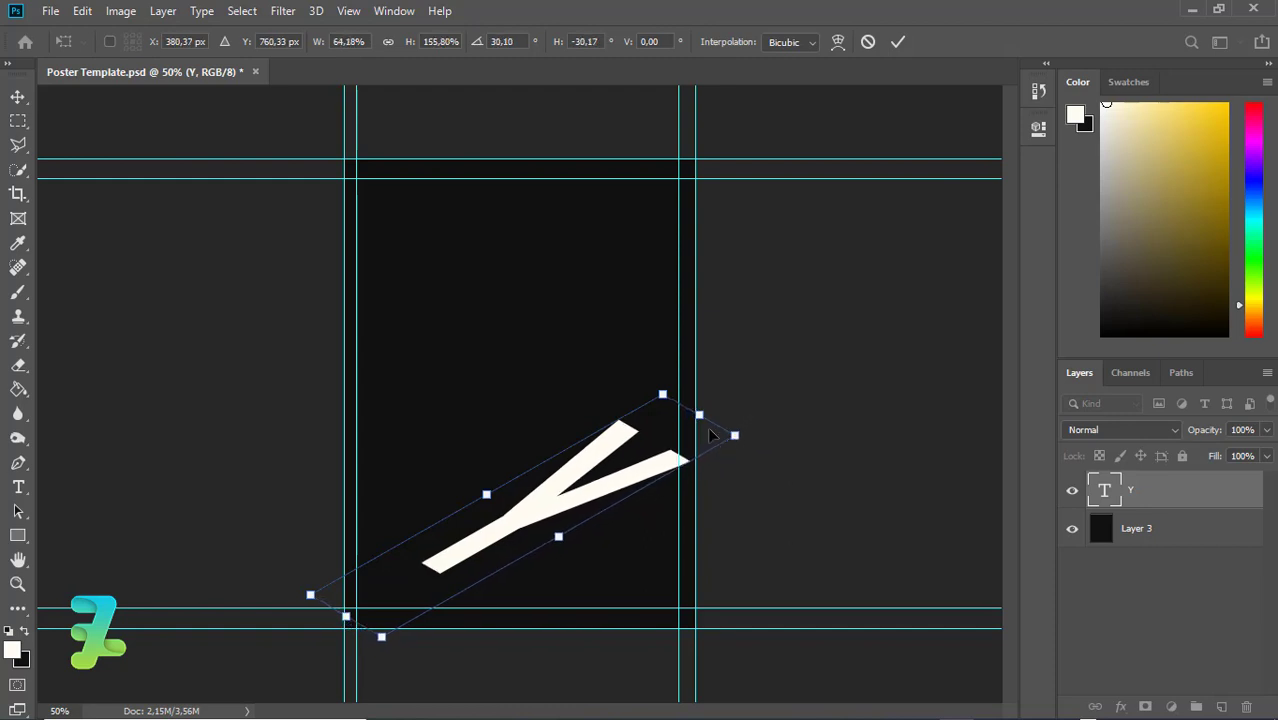
drag(704, 419, 728, 516)
key(ctrl+z)
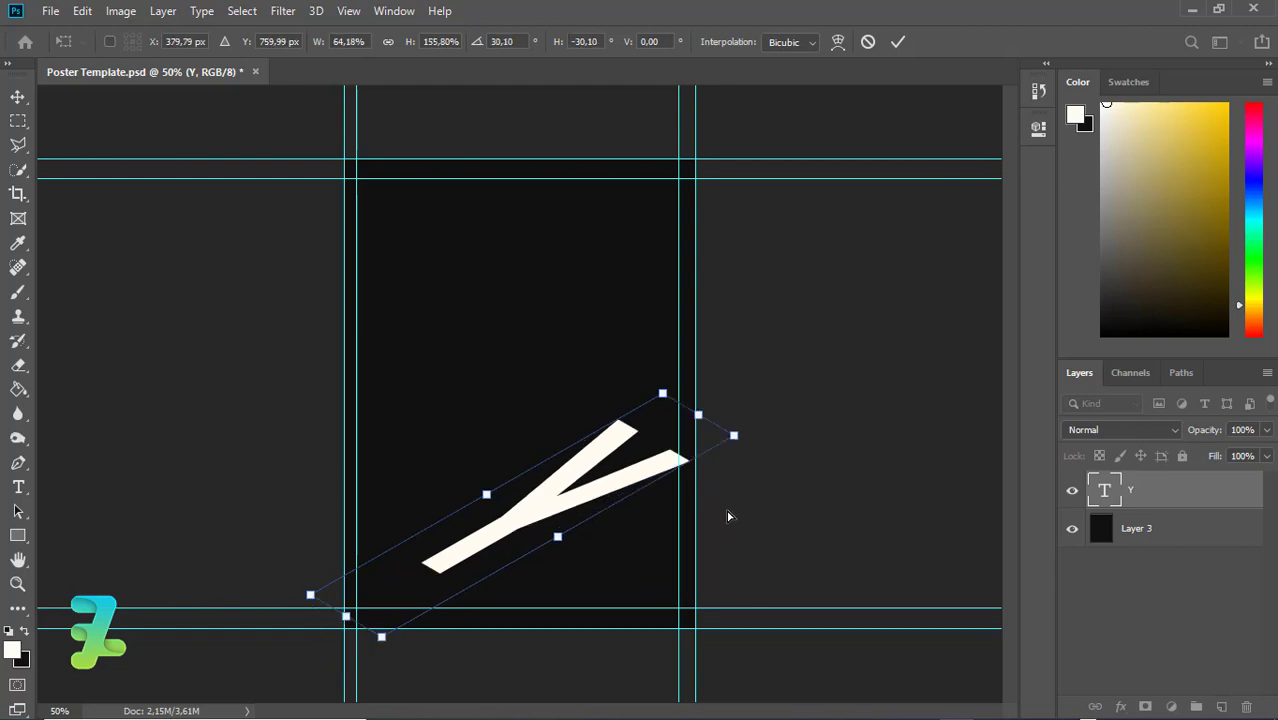
key(Return)
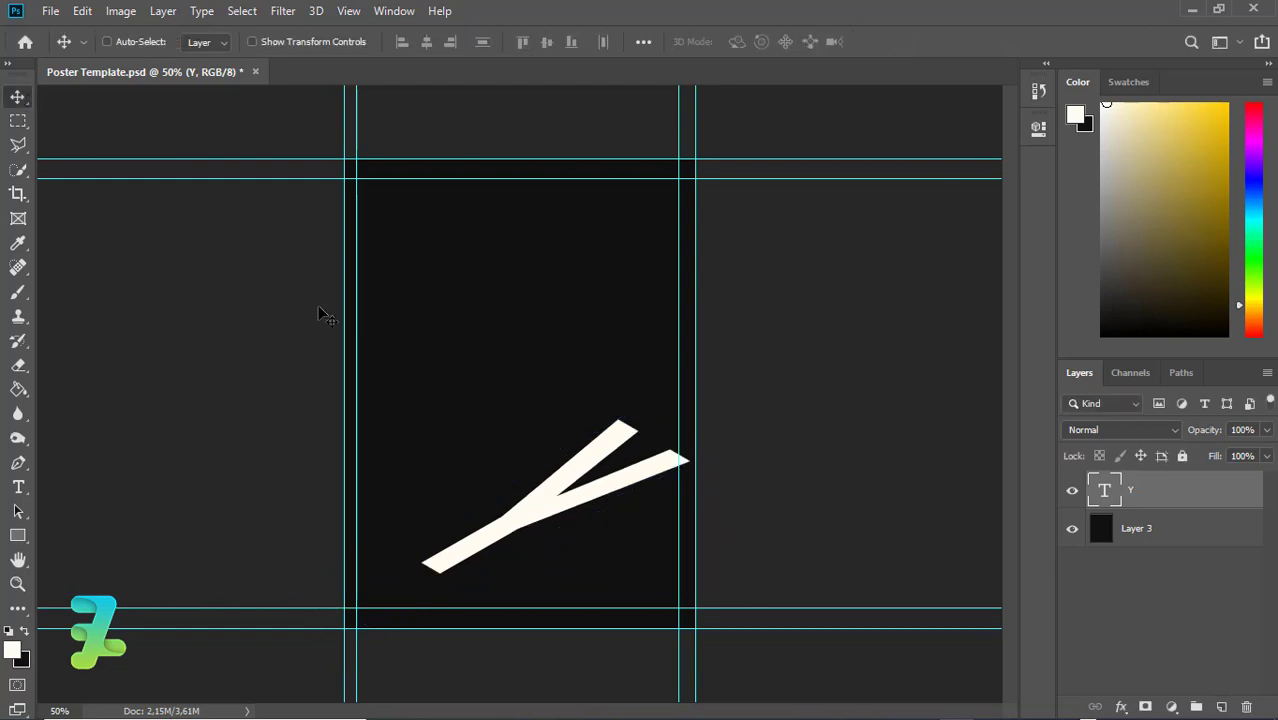
key(ctrl+z)
Skew the Y by dragging its corners into a low, flattened slant
click(82, 11)
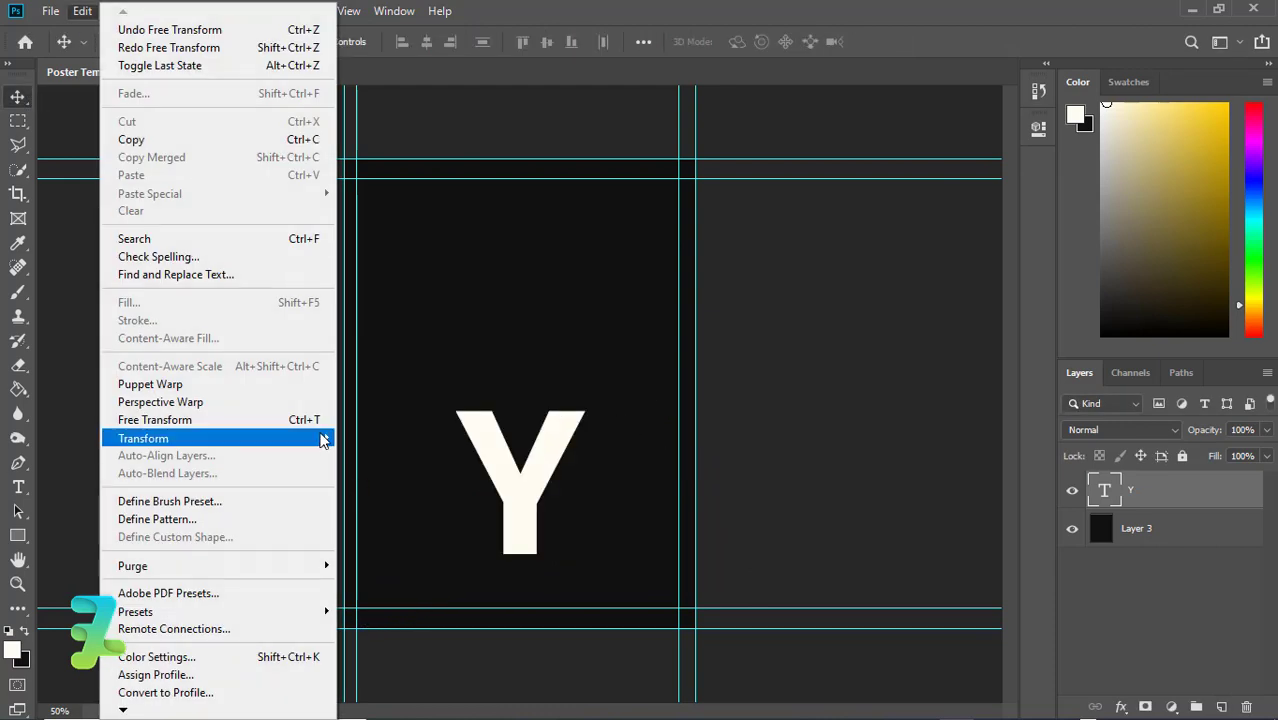
mouse_move(320, 438)
click(365, 504)
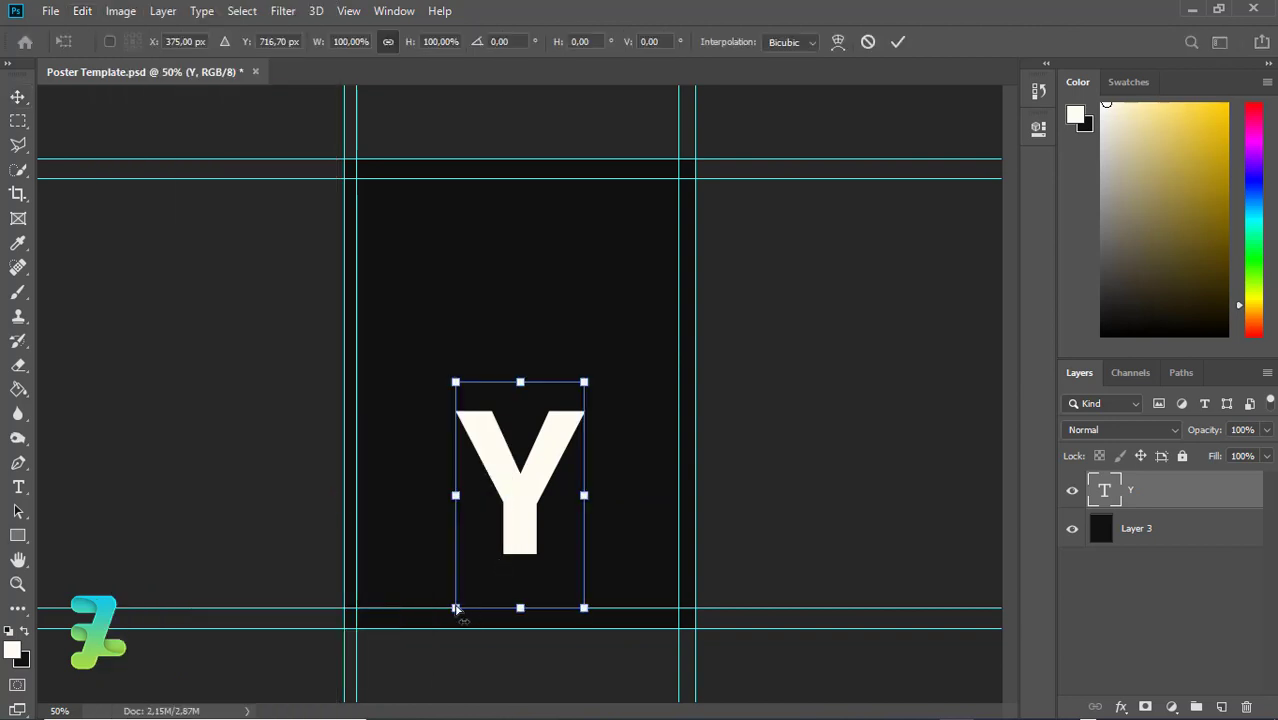
drag(456, 607, 398, 534)
drag(541, 604, 365, 592)
drag(586, 382, 666, 446)
Apply the roughly 37° skew with the Y near the bottom edge, then select all
drag(524, 446, 533, 526)
key(Return)
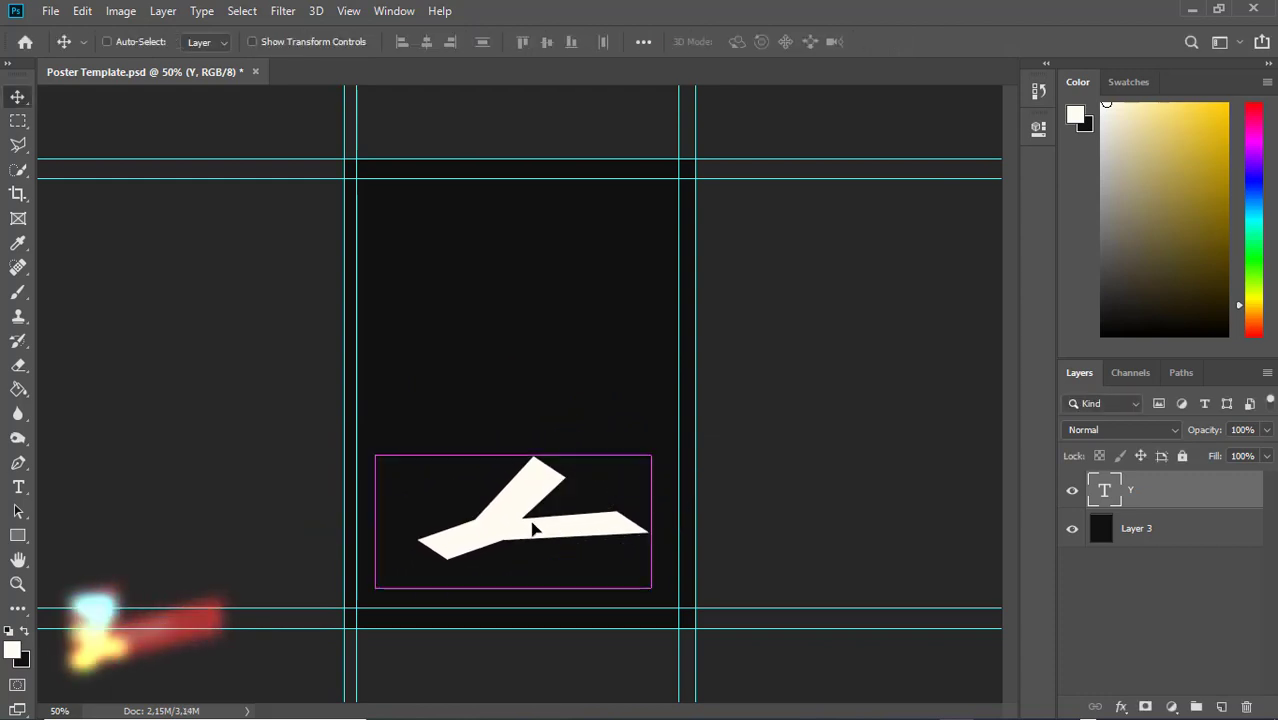
drag(535, 541, 533, 530)
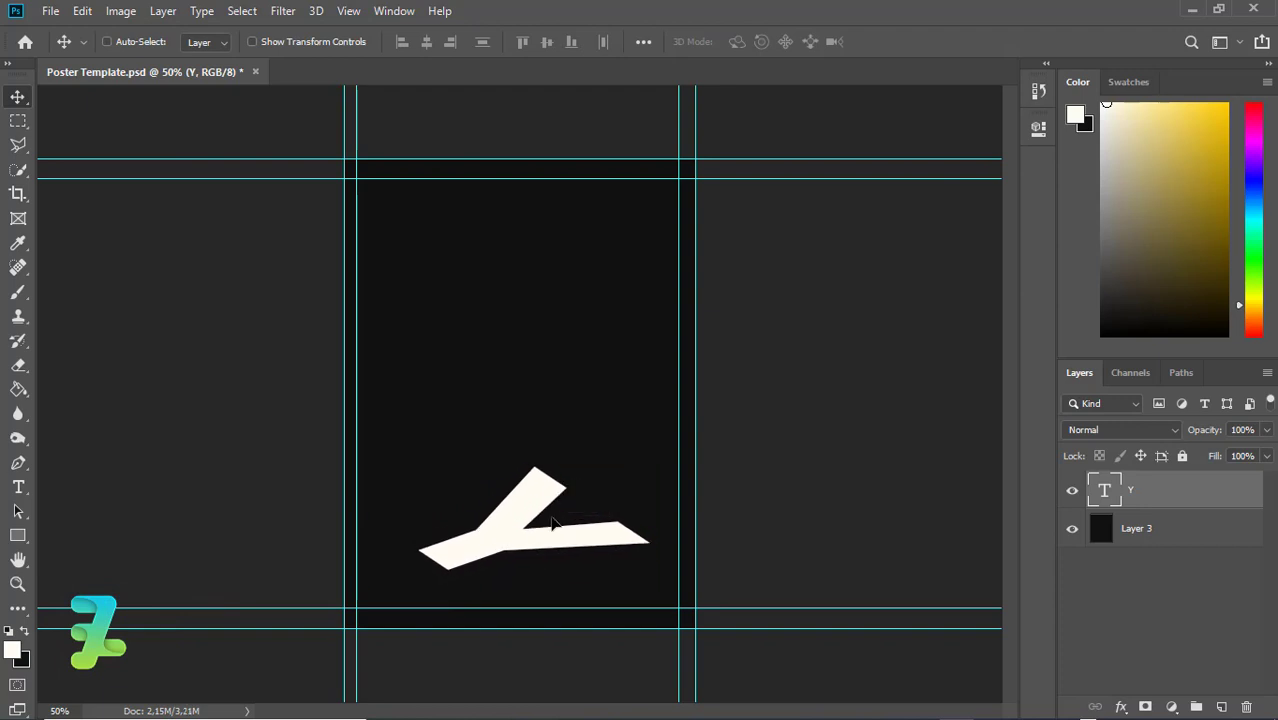
key(ctrl+a)
Align the Y to the canvas centres, deselect, and drag it back into the lower half
click(427, 44)
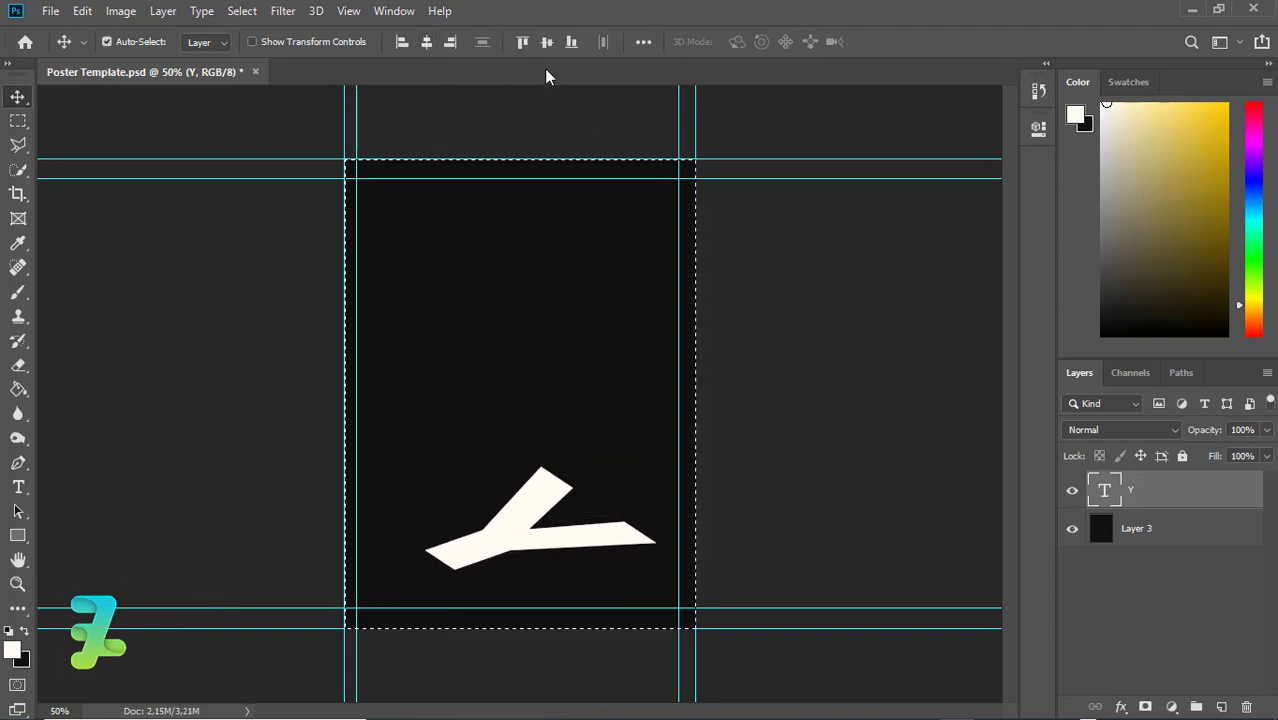
click(546, 44)
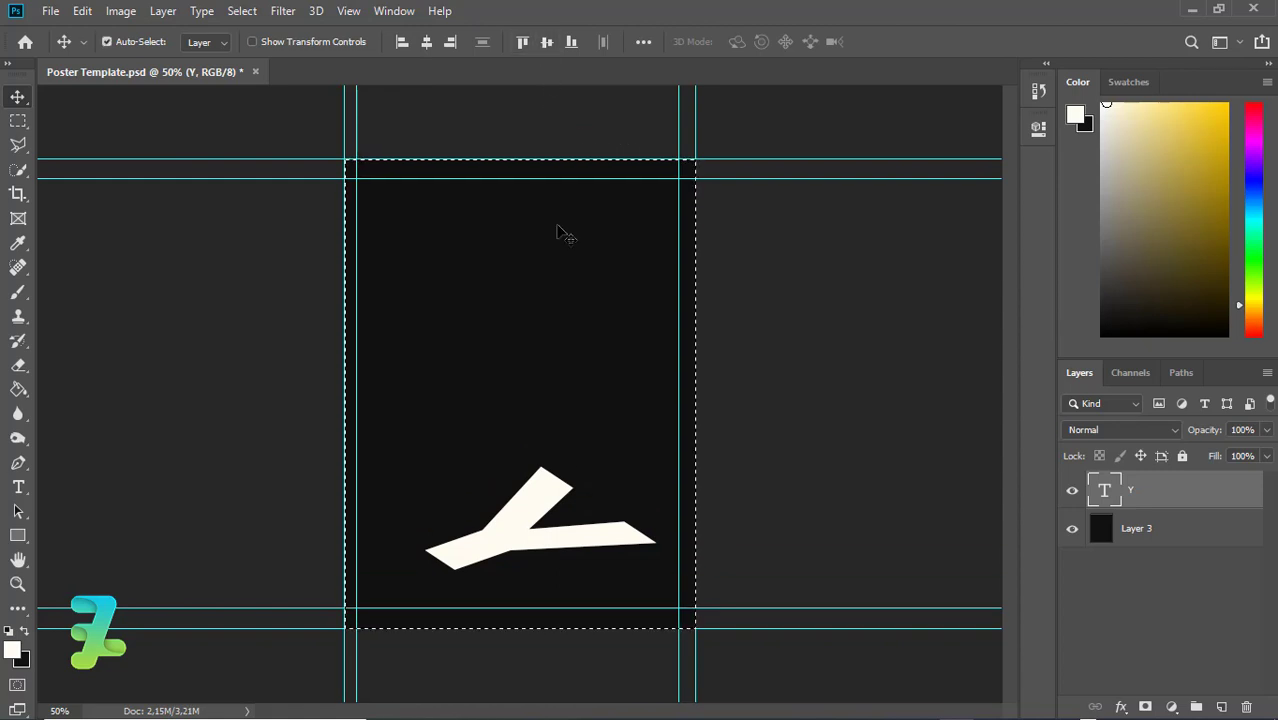
key(ctrl+d)
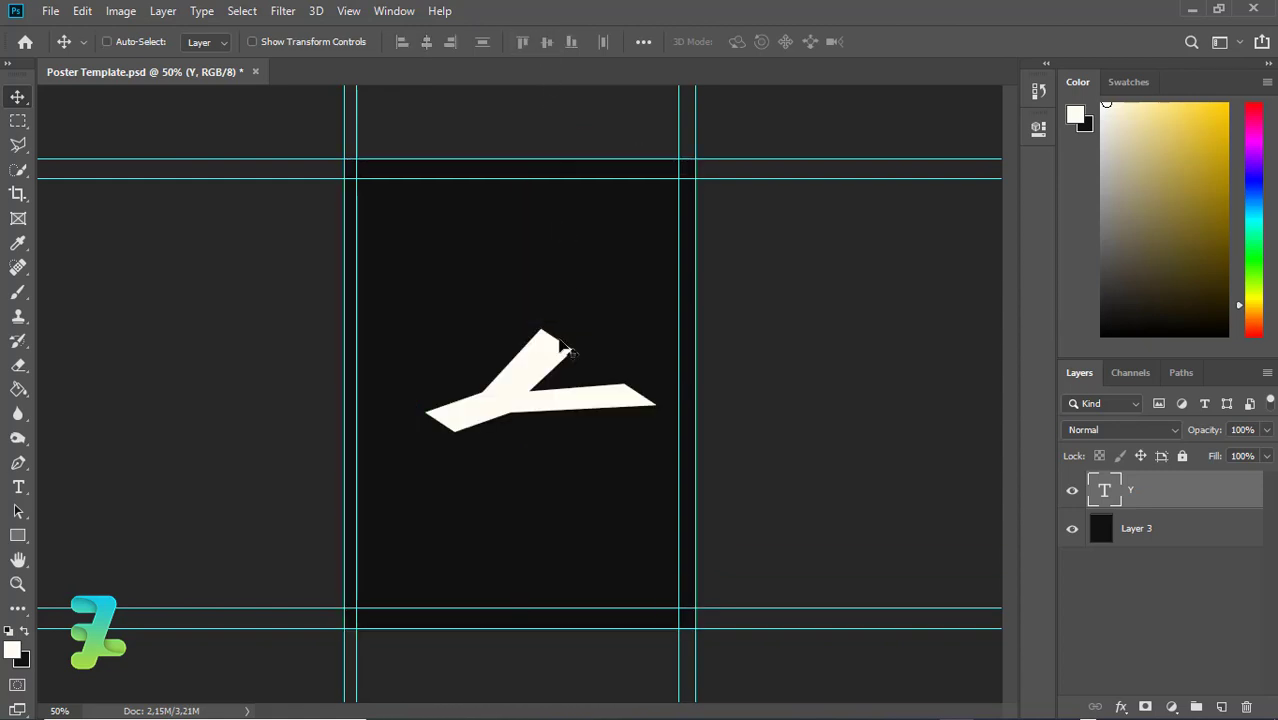
drag(548, 397, 509, 532)
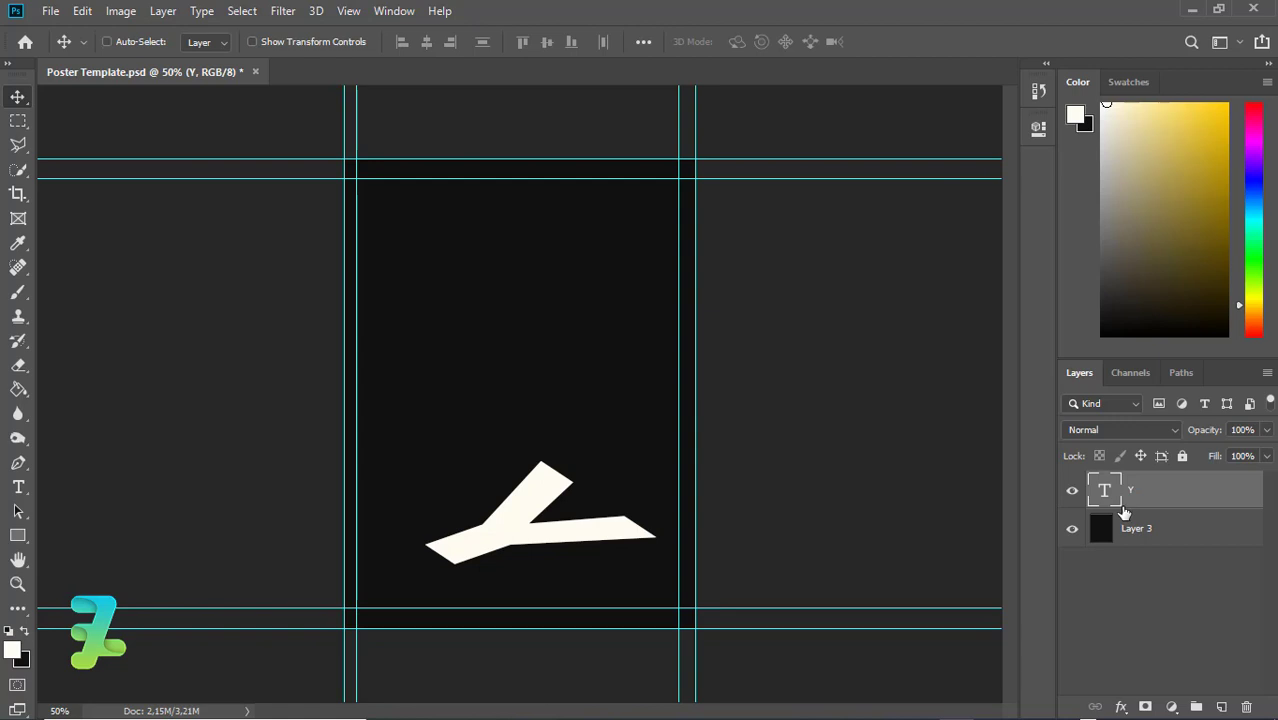
Adjust the Y's transform and nudge it about 0.39 in to the left
key(ctrl+t)
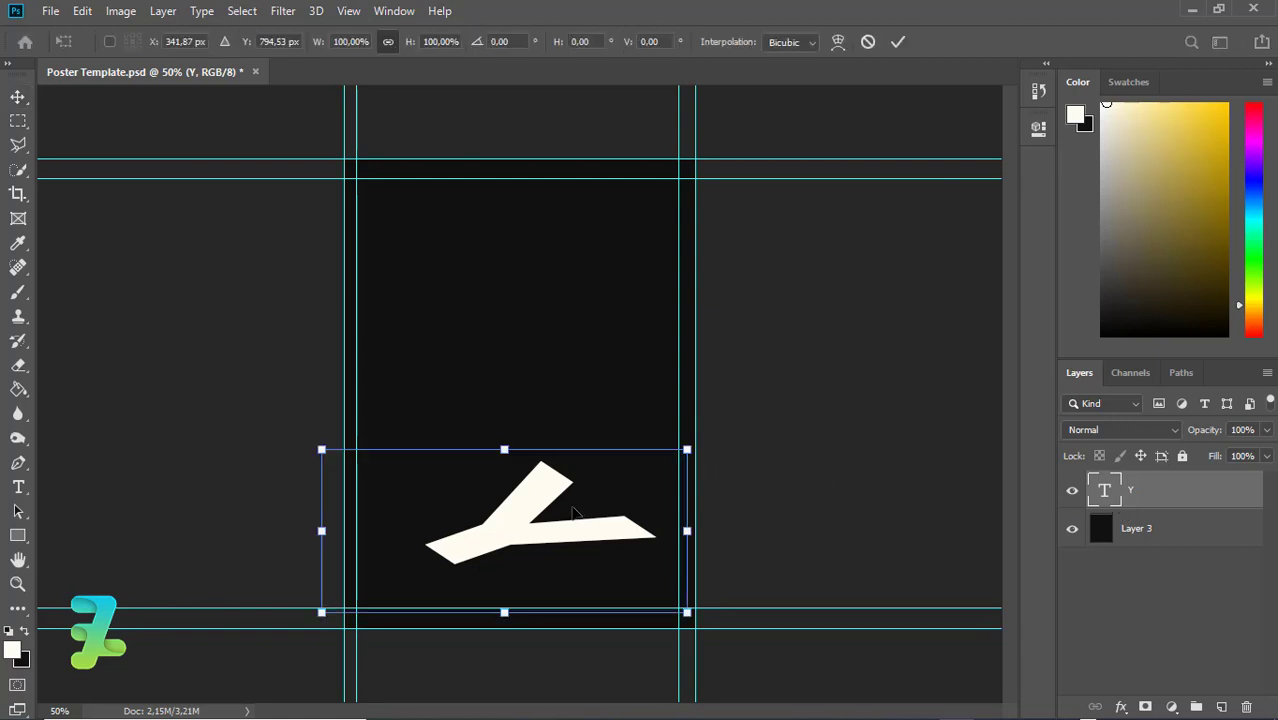
mouse_move(322, 530)
mouse_down()
mouse_move(345, 530)
mouse_move(321, 530)
mouse_up()
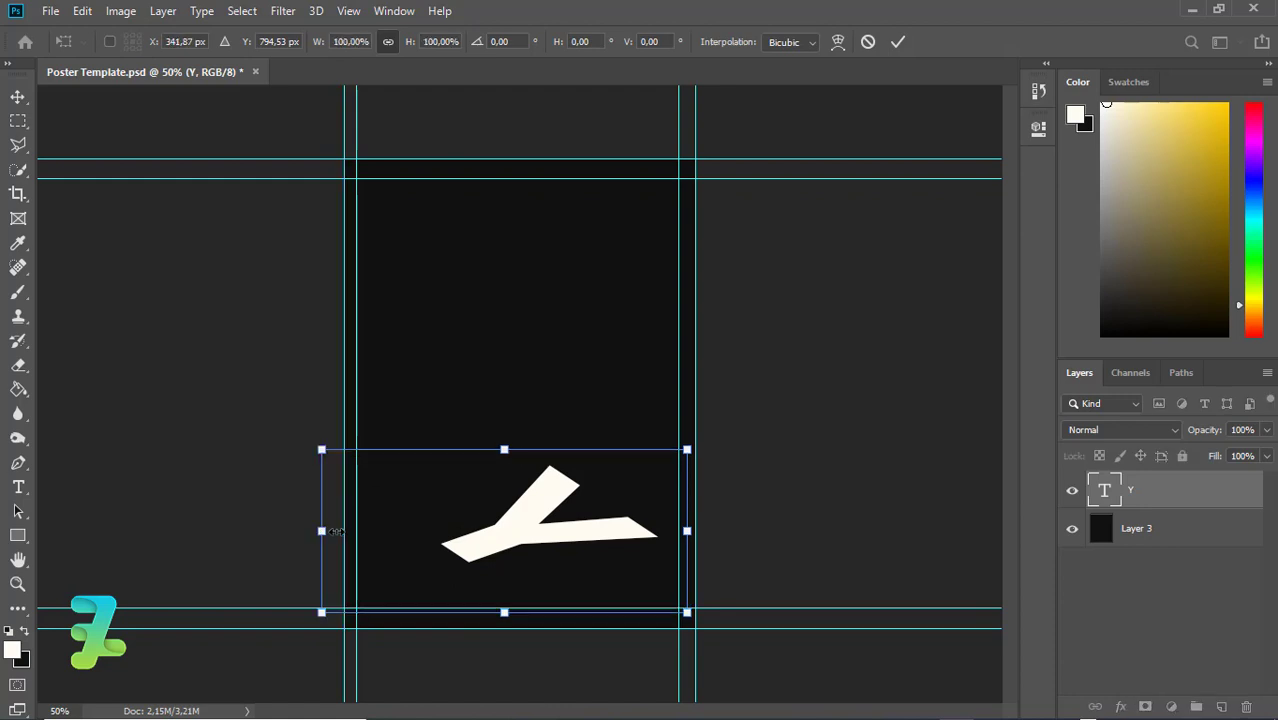
click(18, 97)
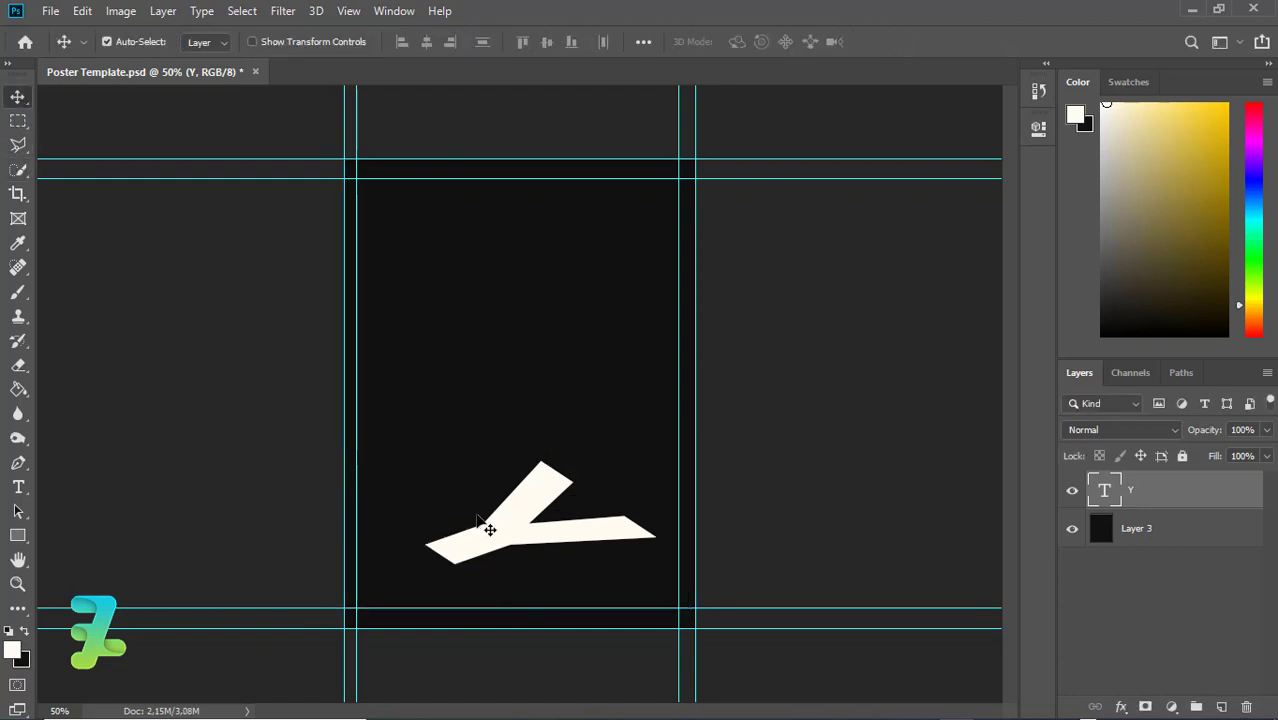
drag(479, 530, 476, 530)
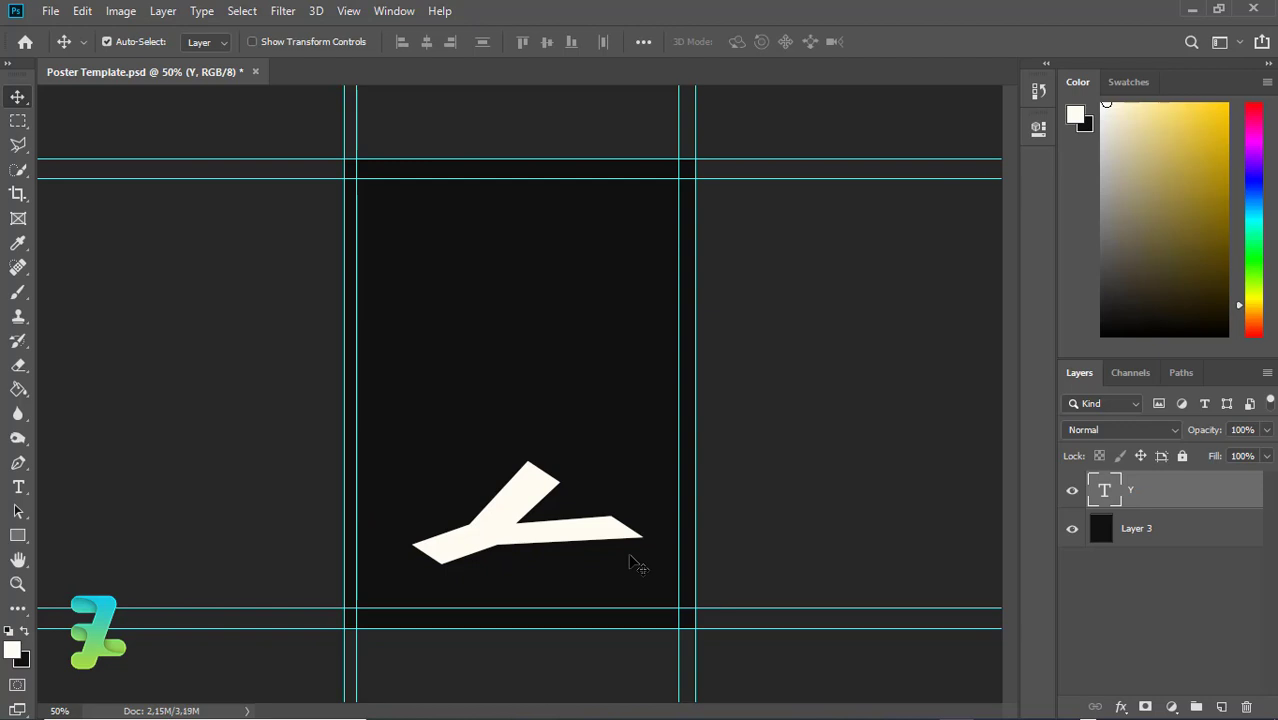
Colour the Y blue #0063d3 and duplicate it as a 'Y copy' layer
double_click(1100, 497)
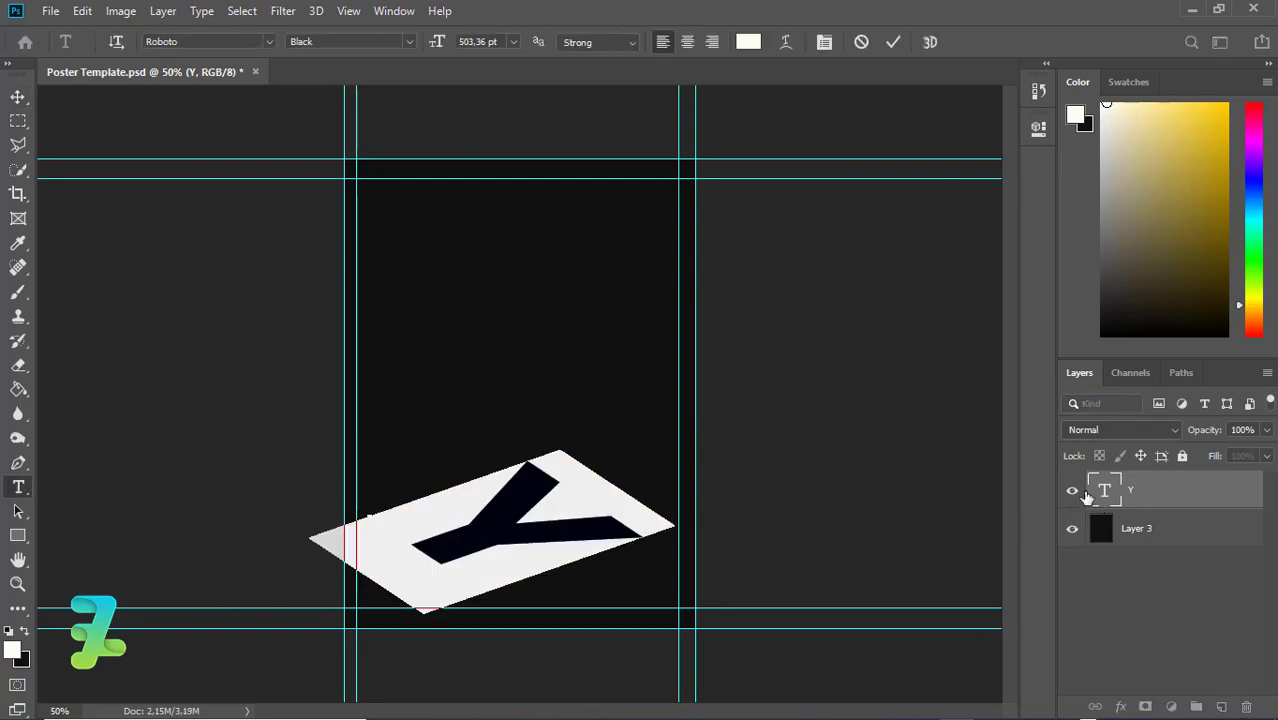
click(13, 652)
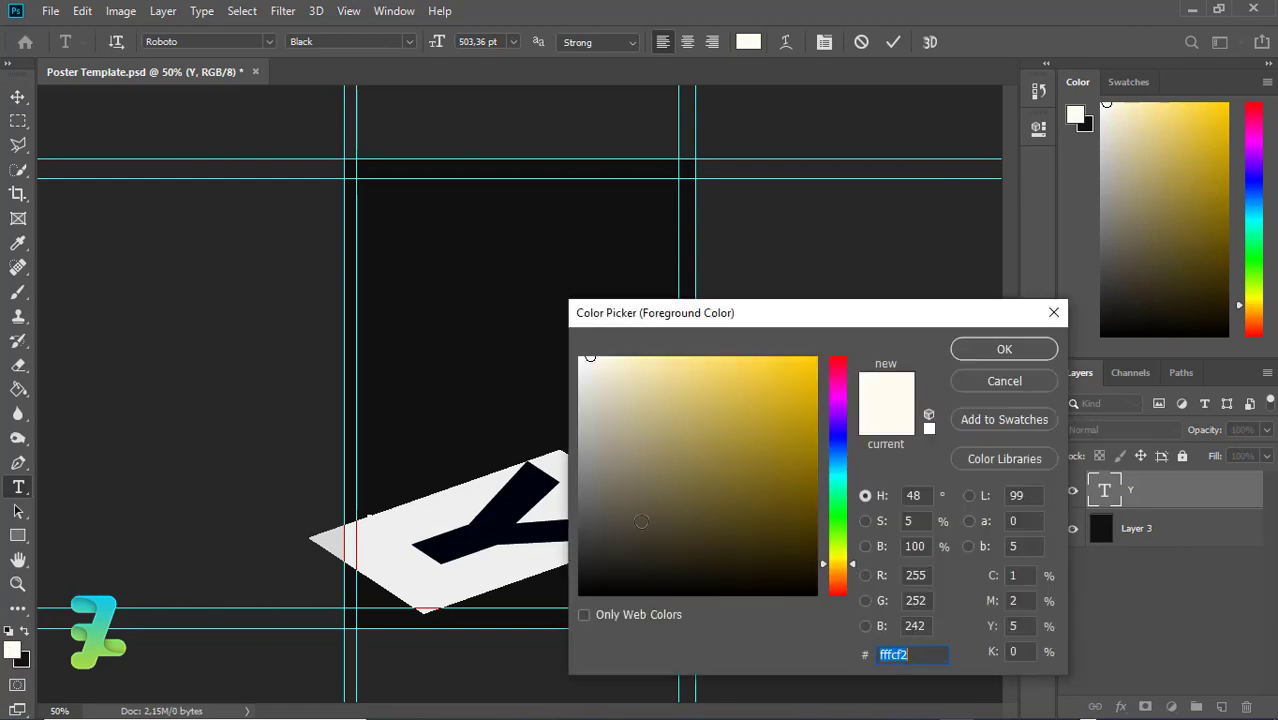
click(838, 455)
mouse_move(805, 458)
mouse_down()
mouse_move(810, 356)
mouse_move(770, 362)
mouse_move(805, 366)
mouse_move(804, 380)
mouse_up()
click(966, 357)
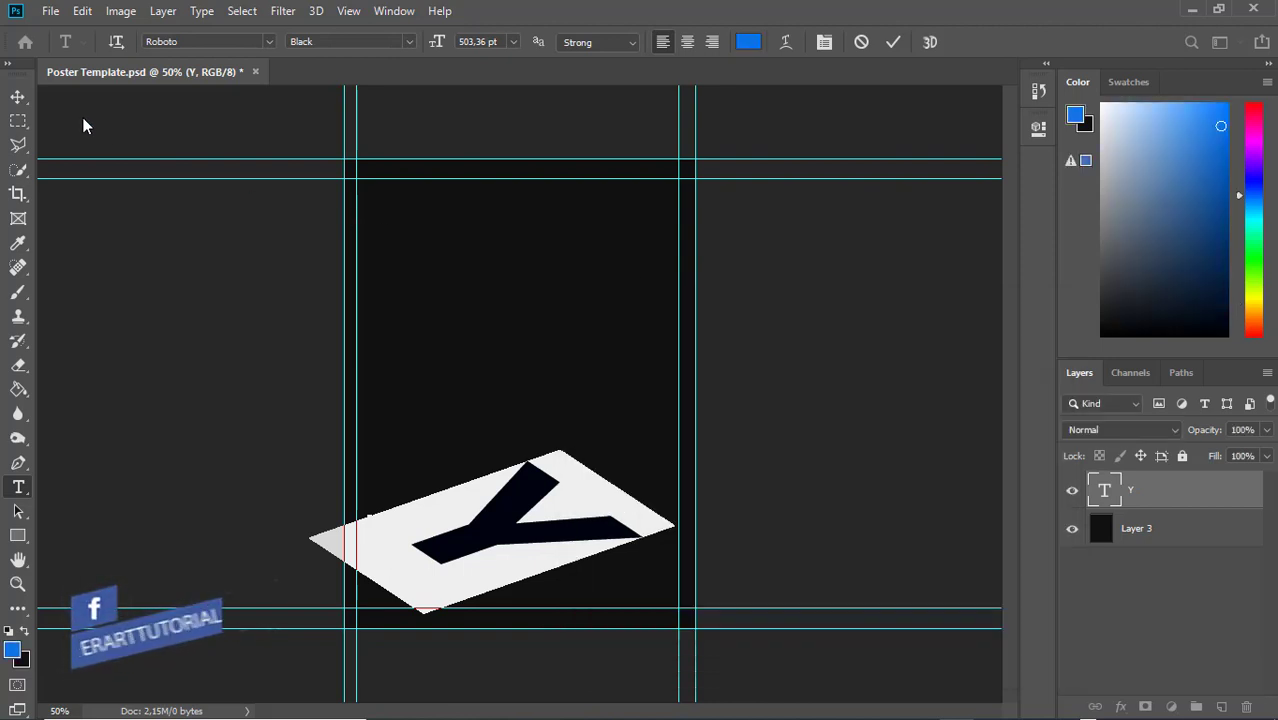
key(ctrl)
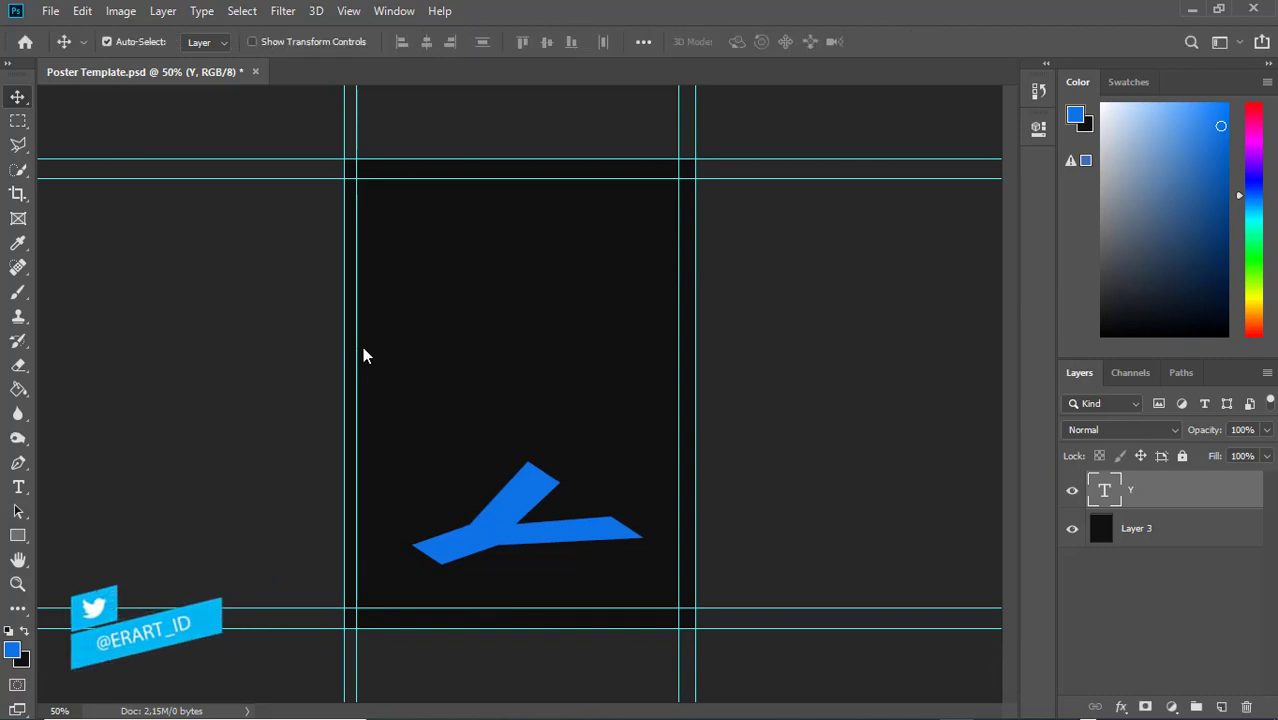
key(ctrl+j)
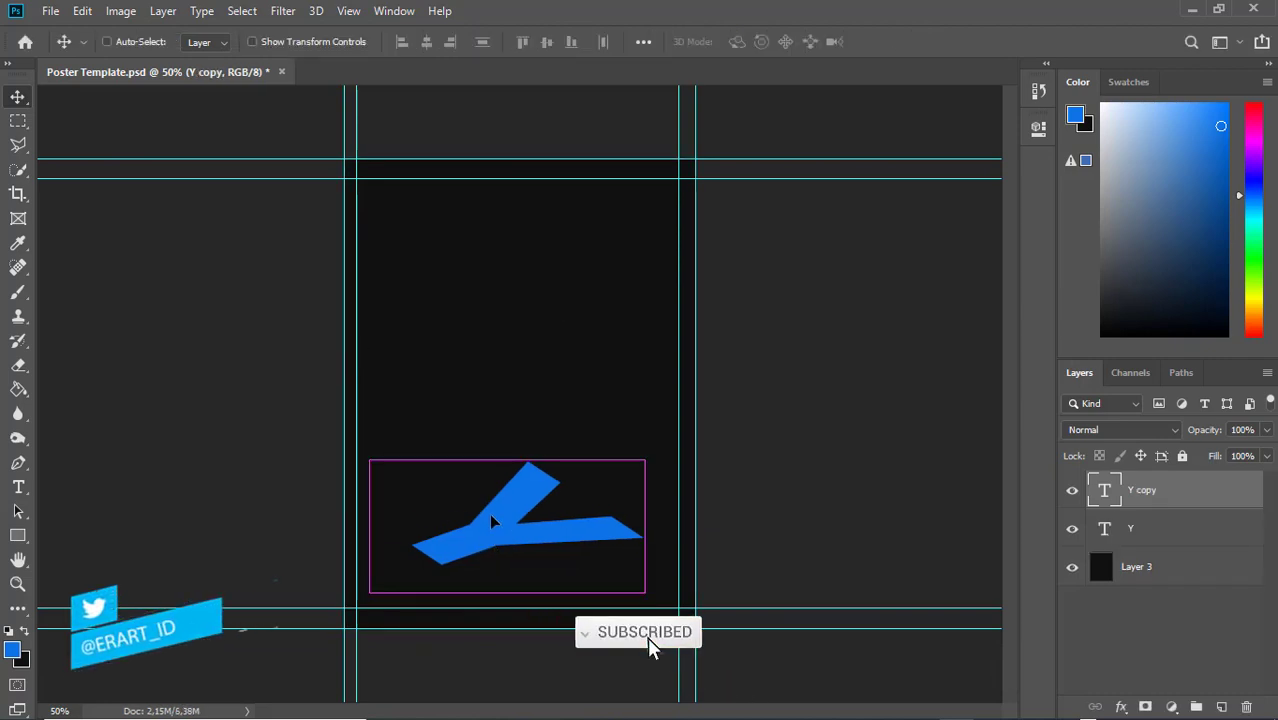
Raise the Y copy, change its letter to O, and nudge it over the Y's stem
drag(494, 535, 495, 497)
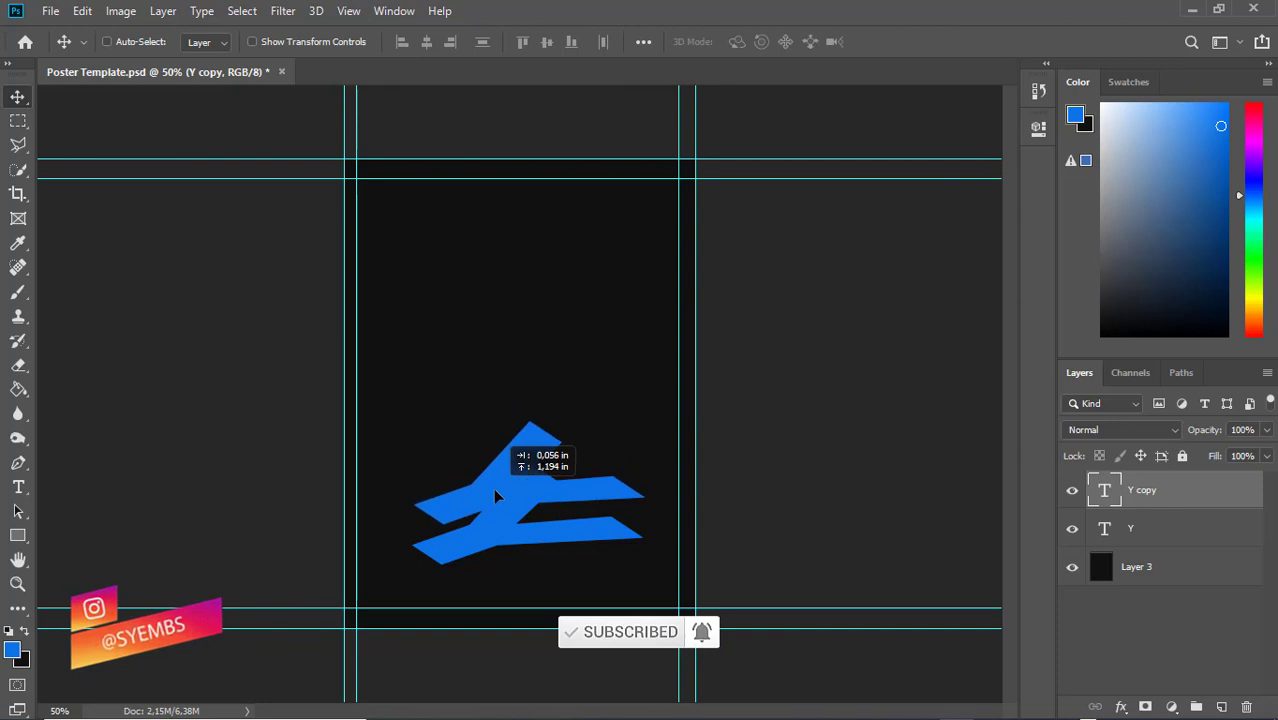
drag(495, 497, 494, 490)
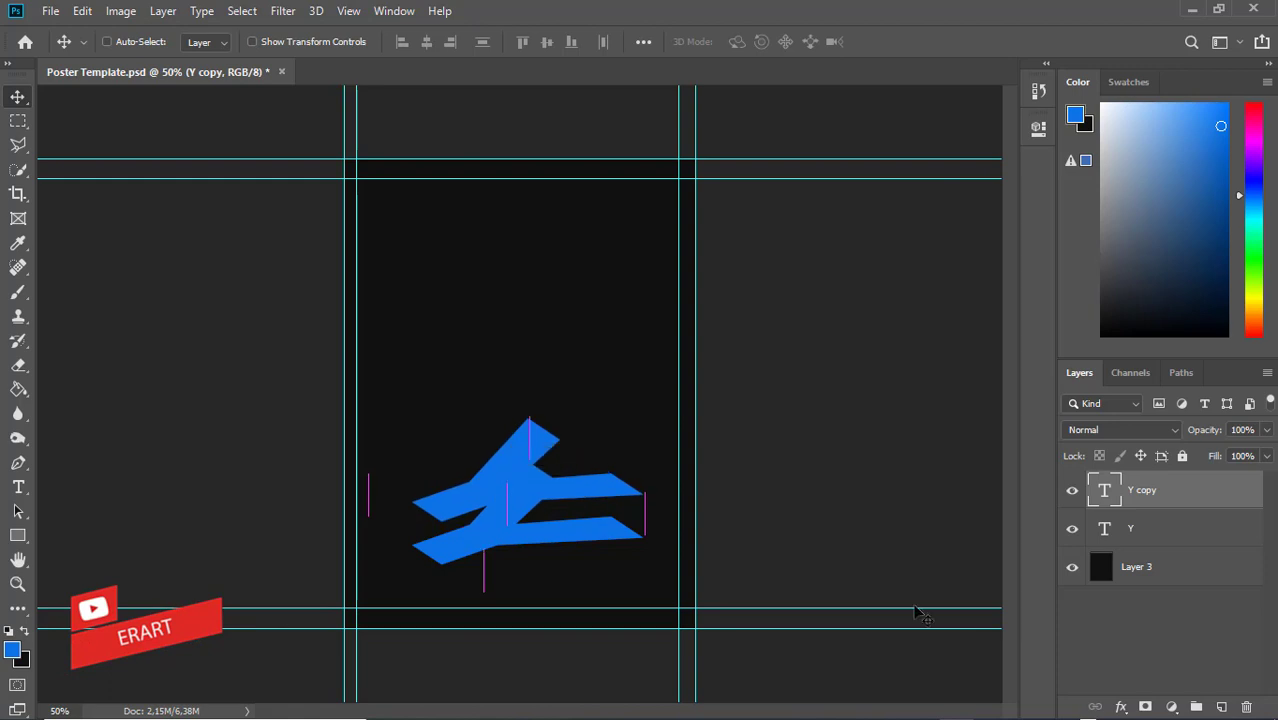
double_click(1104, 492)
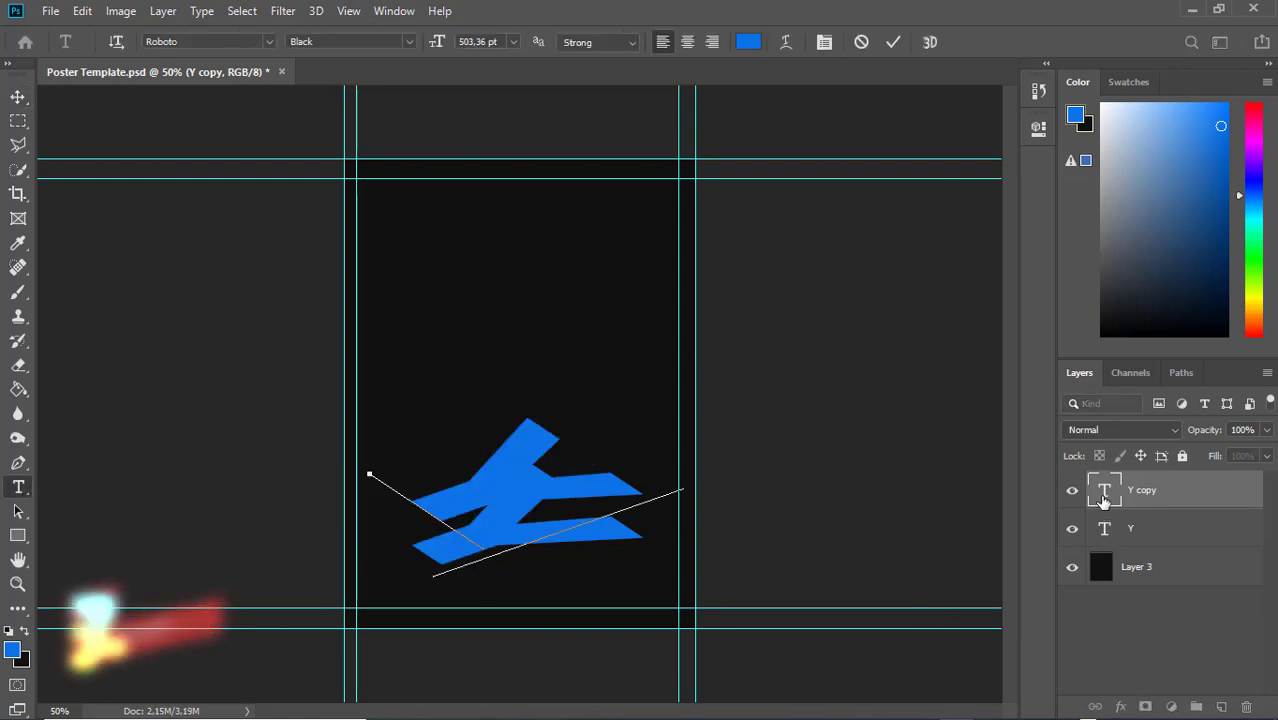
text(2)
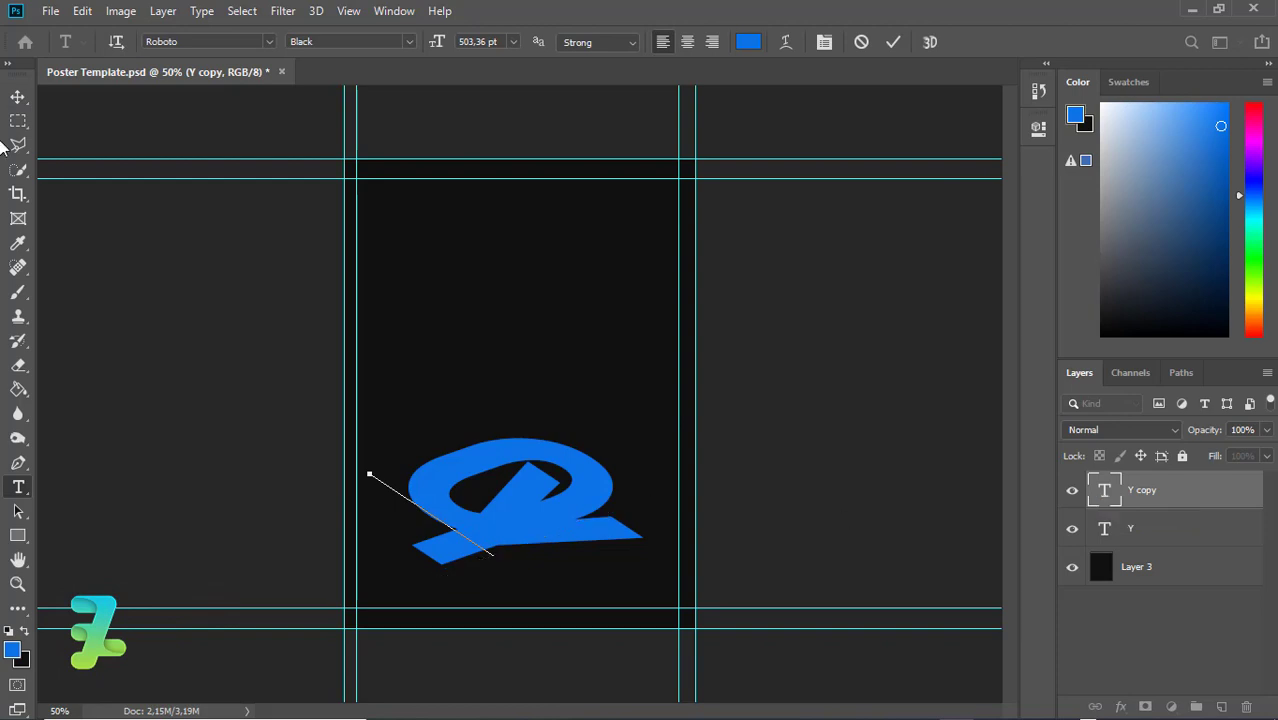
click(18, 98)
mouse_move(577, 473)
mouse_down()
mouse_move(571, 447)
mouse_move(573, 465)
mouse_up()
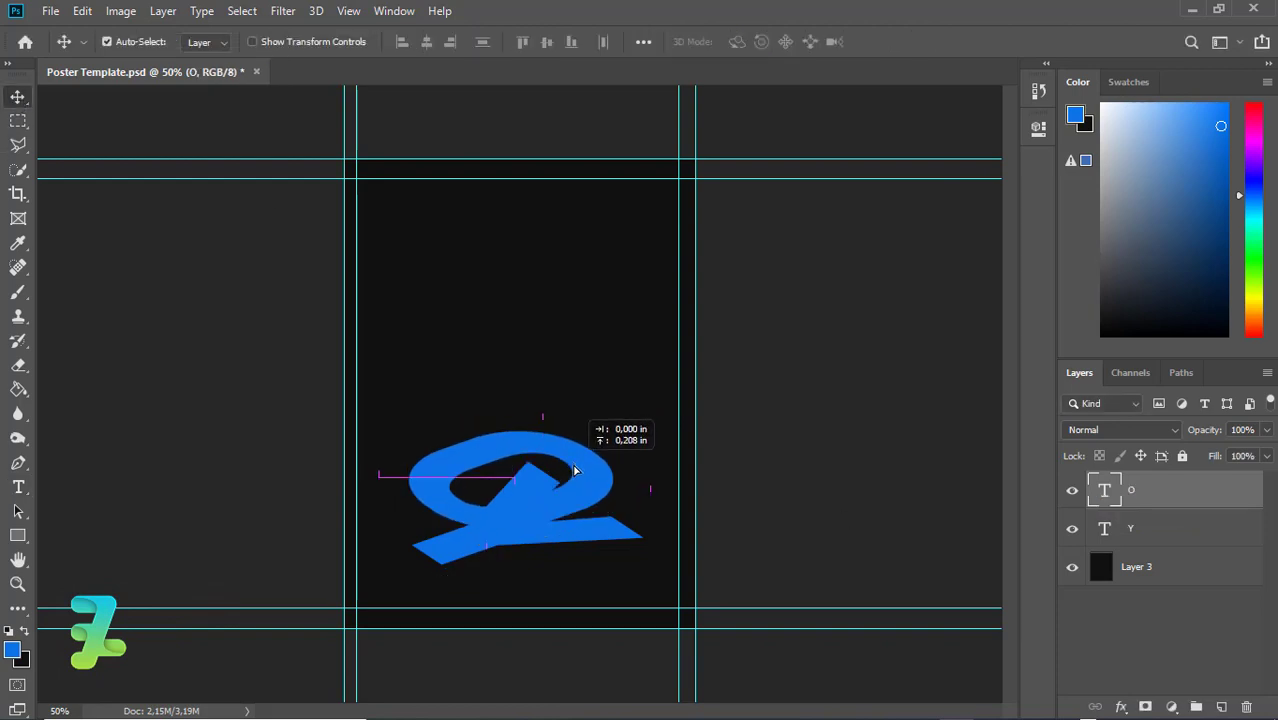
Recolour the O text to muted purple #9968ad and commit
double_click(1105, 491)
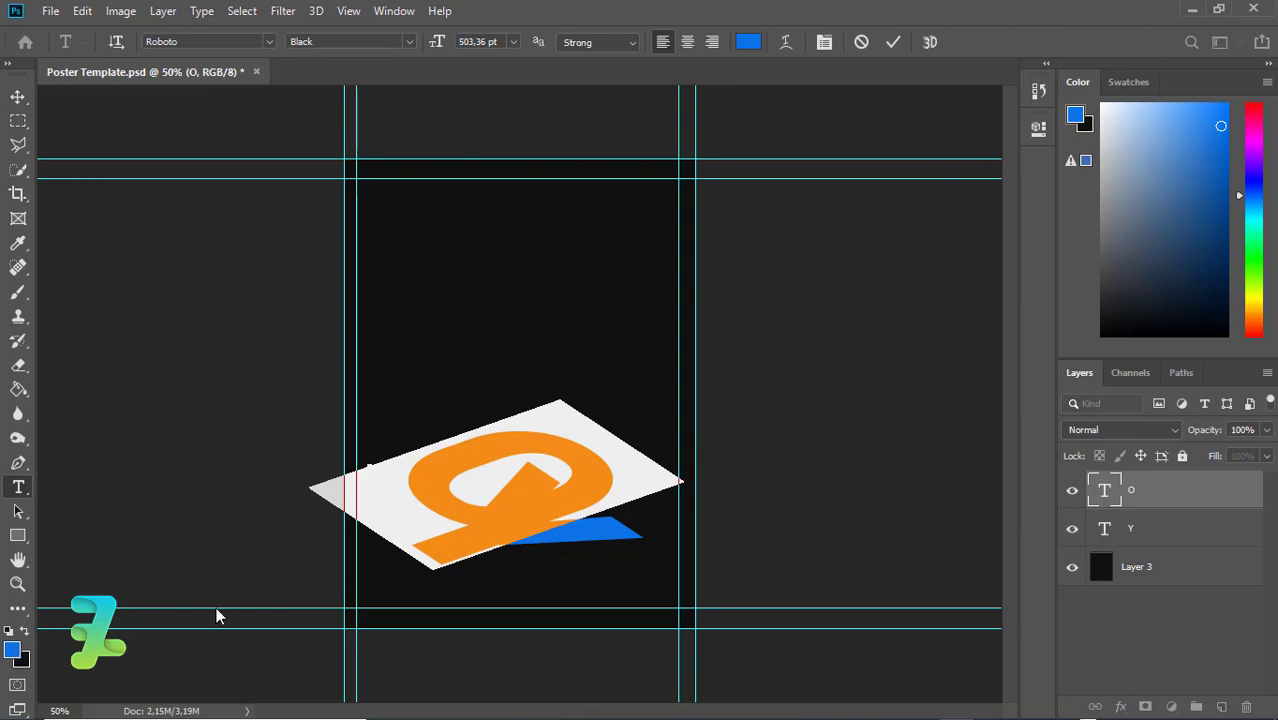
click(842, 414)
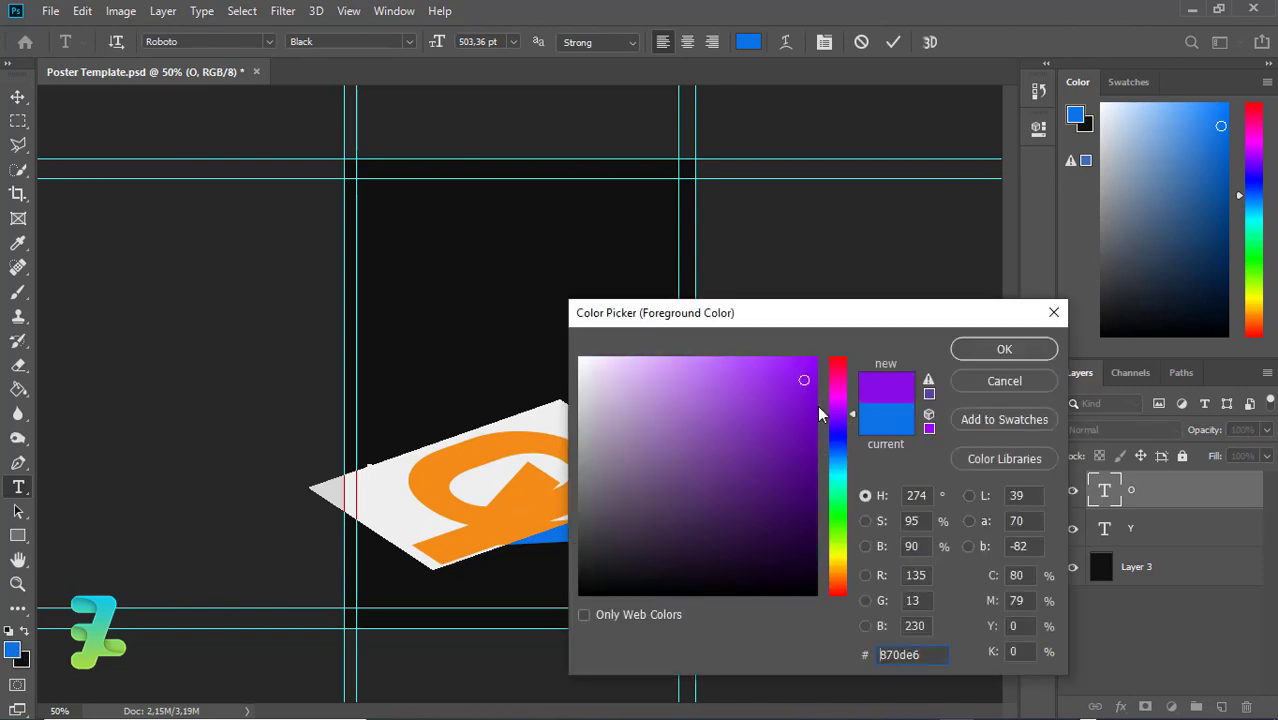
drag(804, 380, 787, 356)
drag(838, 414, 836, 411)
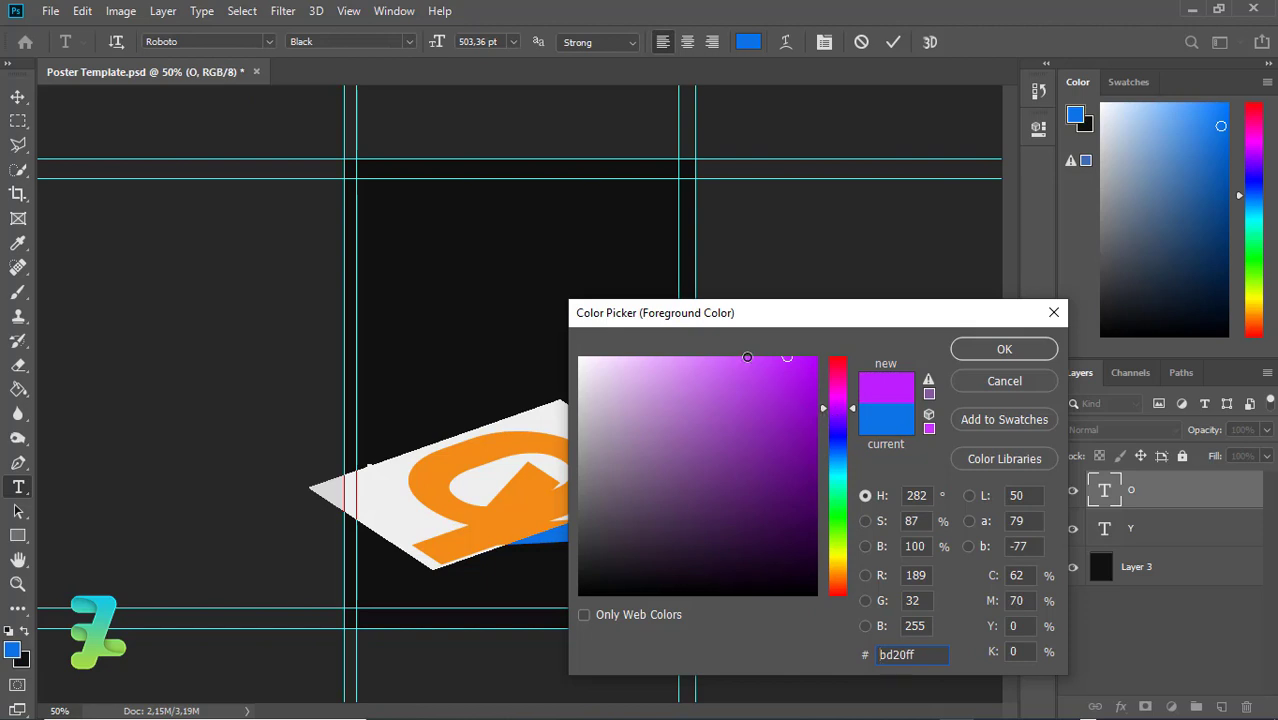
mouse_move(747, 357)
mouse_down()
mouse_move(713, 357)
mouse_move(829, 398)
mouse_move(826, 346)
mouse_move(757, 340)
mouse_move(714, 359)
mouse_move(770, 399)
mouse_move(674, 436)
mouse_up()
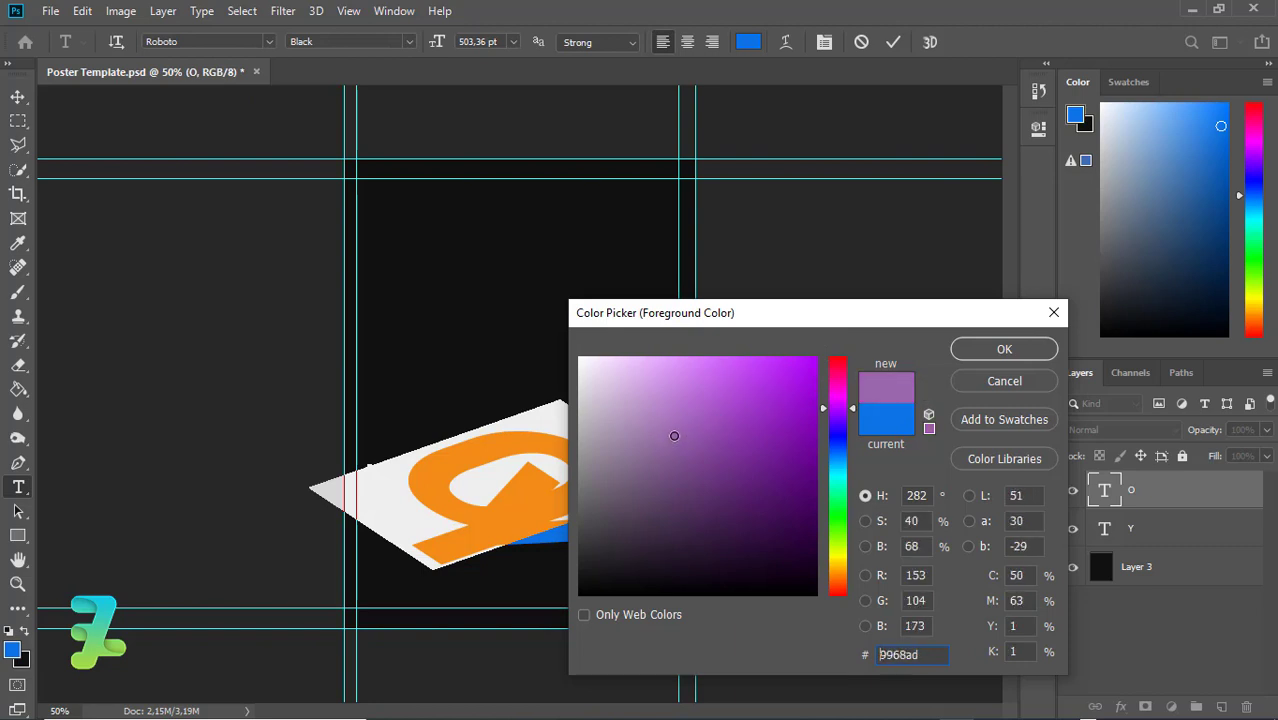
click(980, 345)
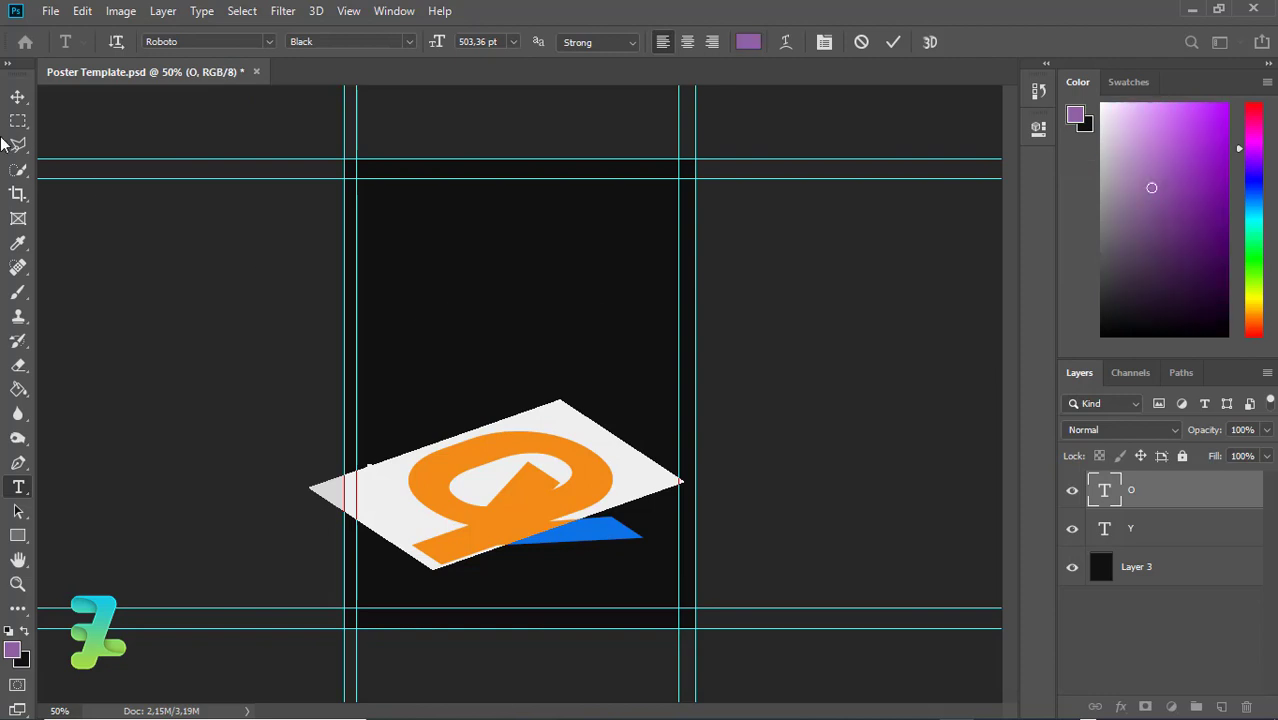
click(16, 98)
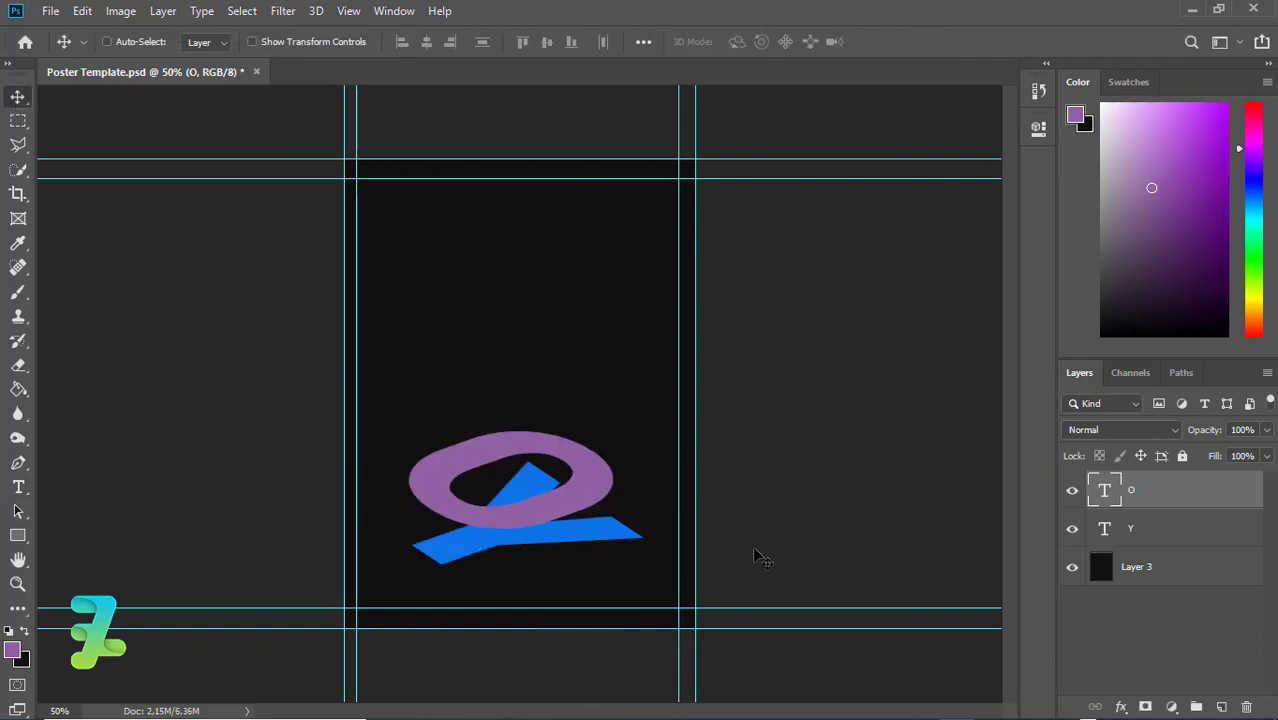
Duplicate the O, raise the copy above it, and colour it #a855a3
key(ctrl+j)
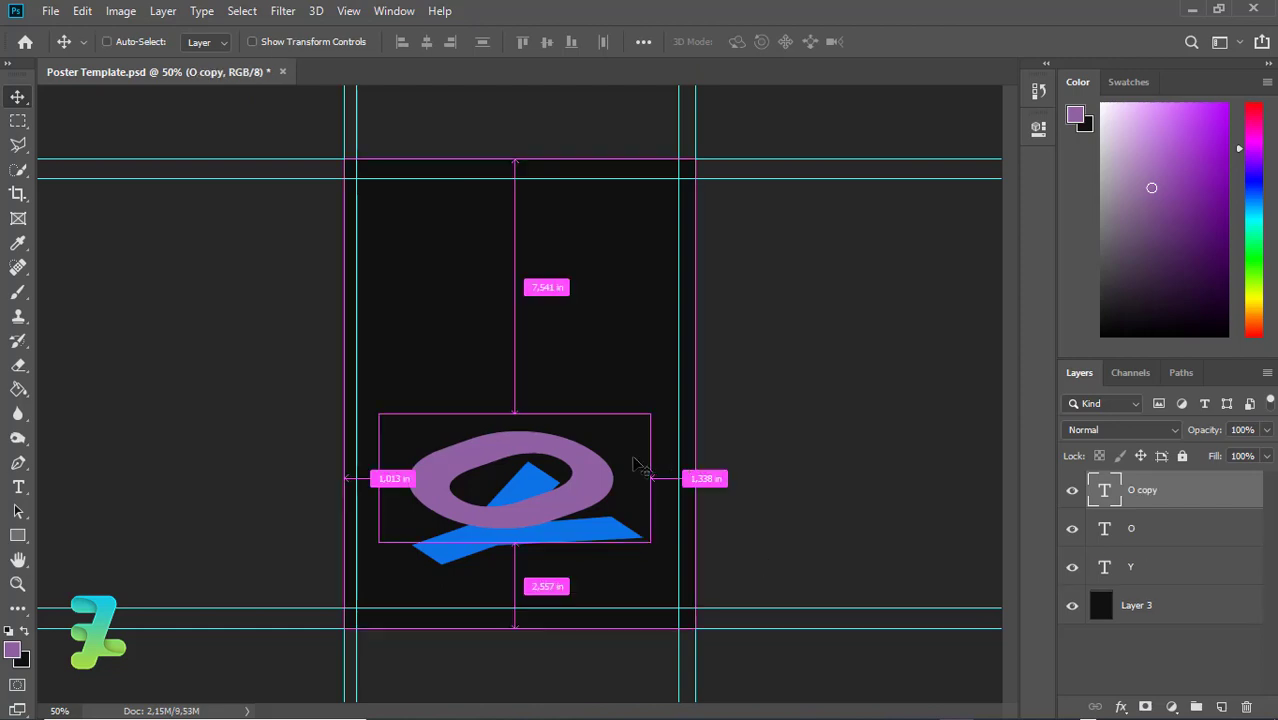
drag(605, 487, 604, 424)
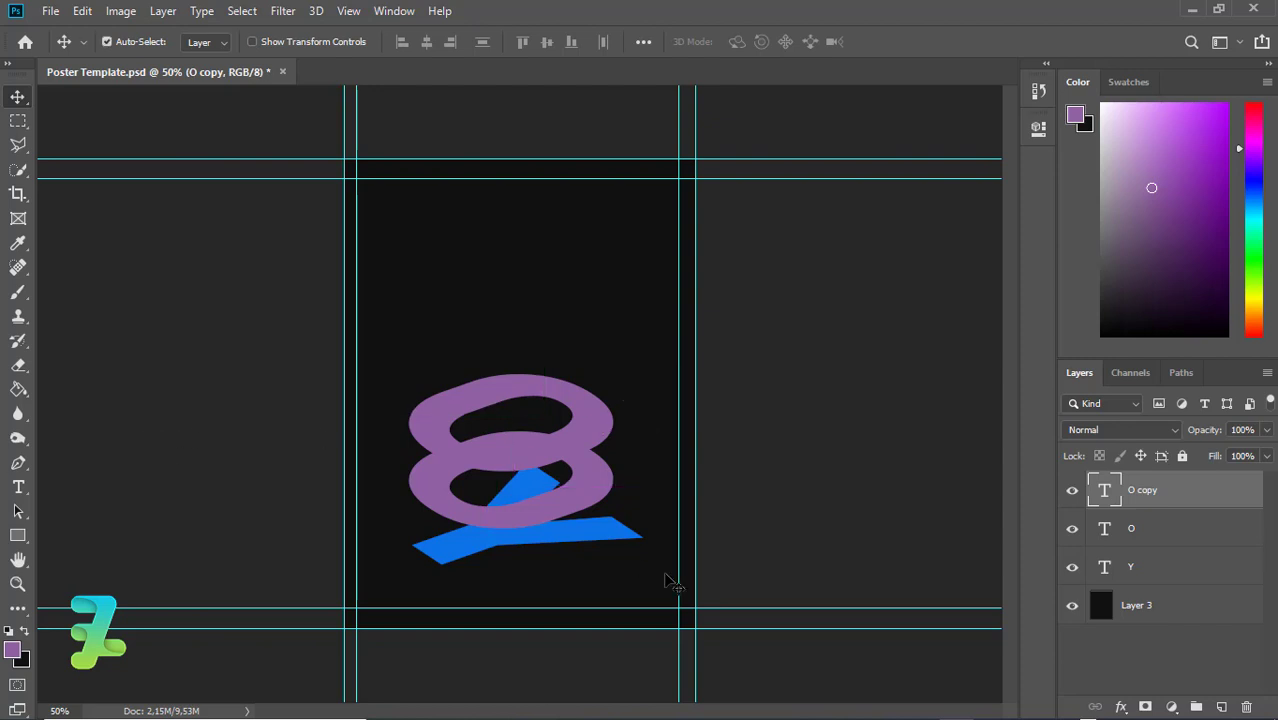
double_click(1103, 493)
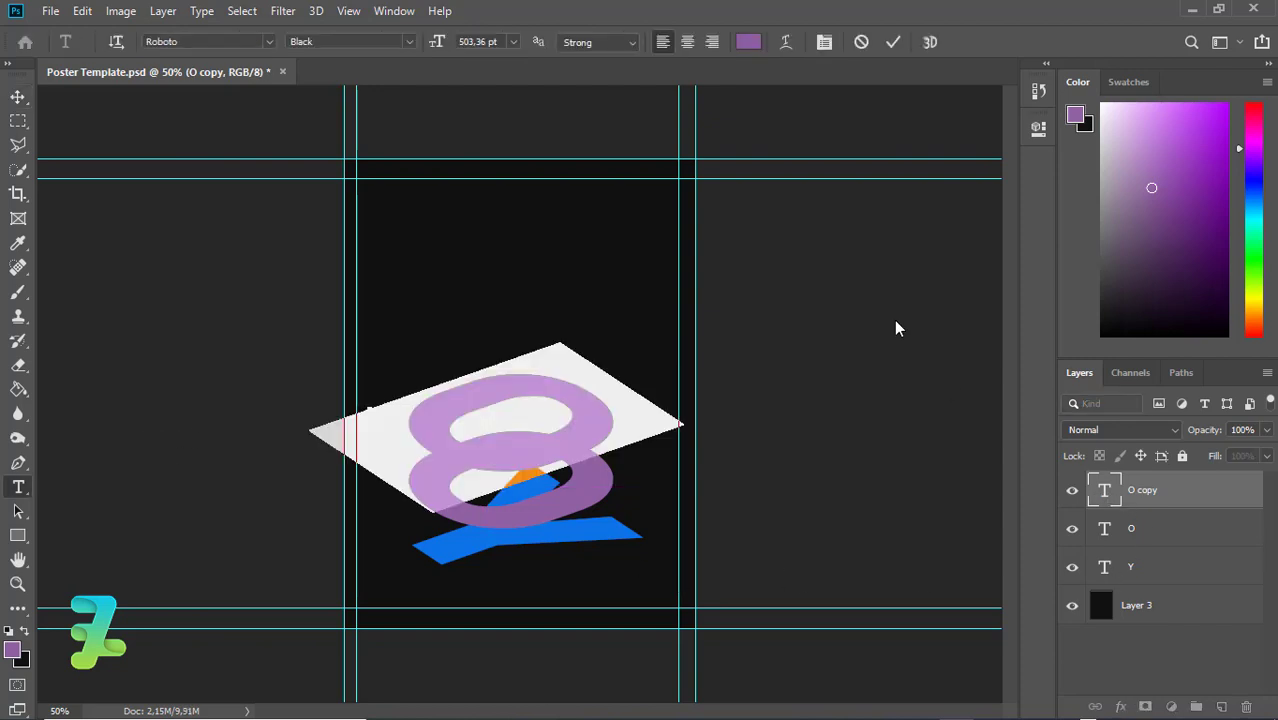
click(12, 651)
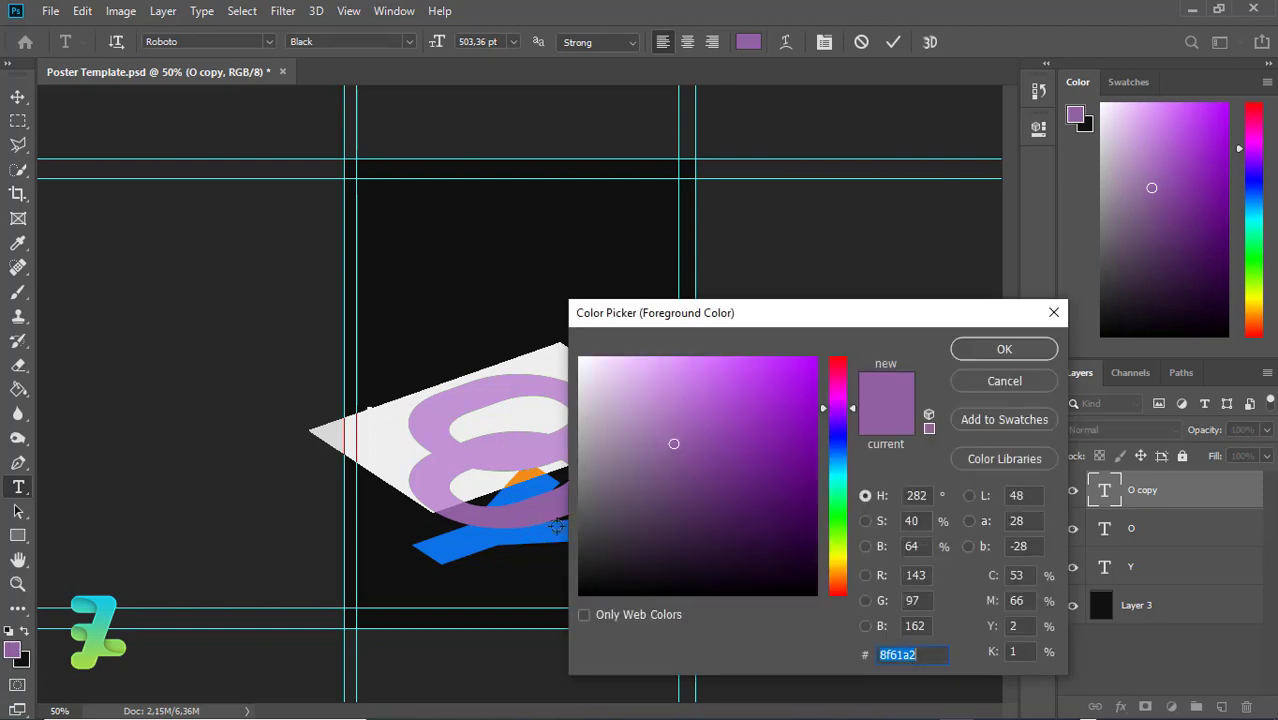
drag(840, 410, 839, 400)
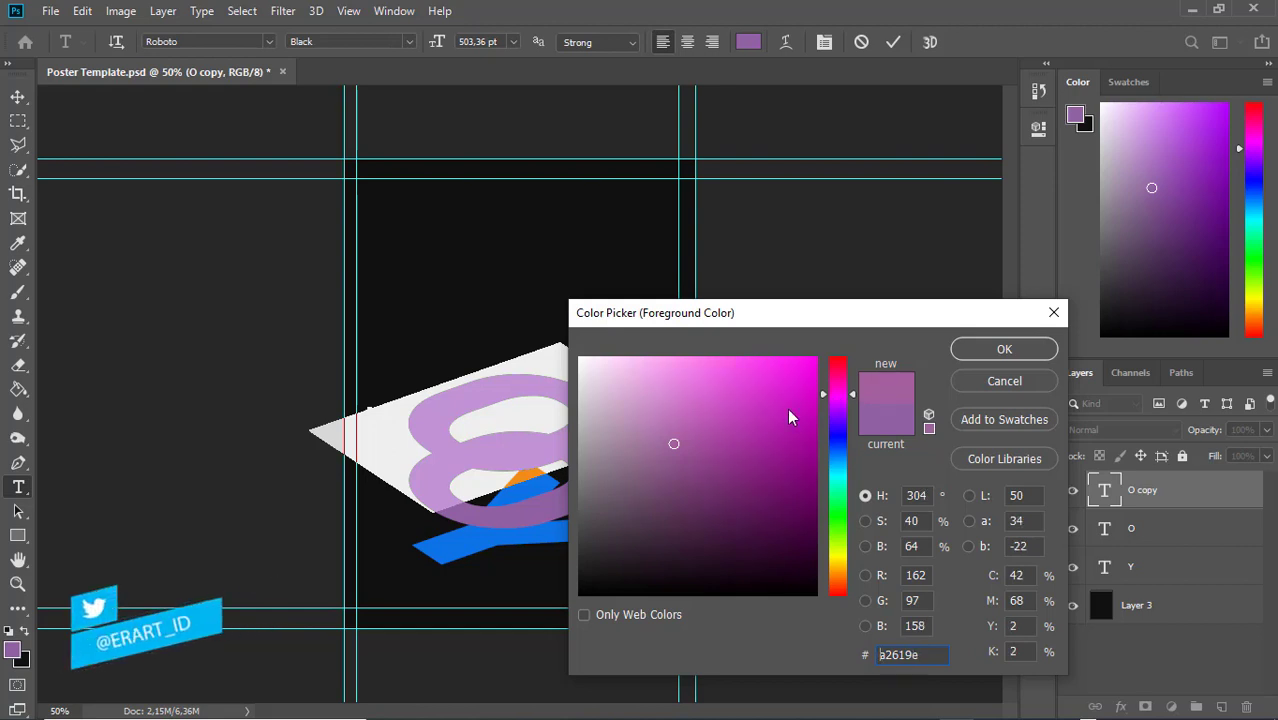
click(697, 438)
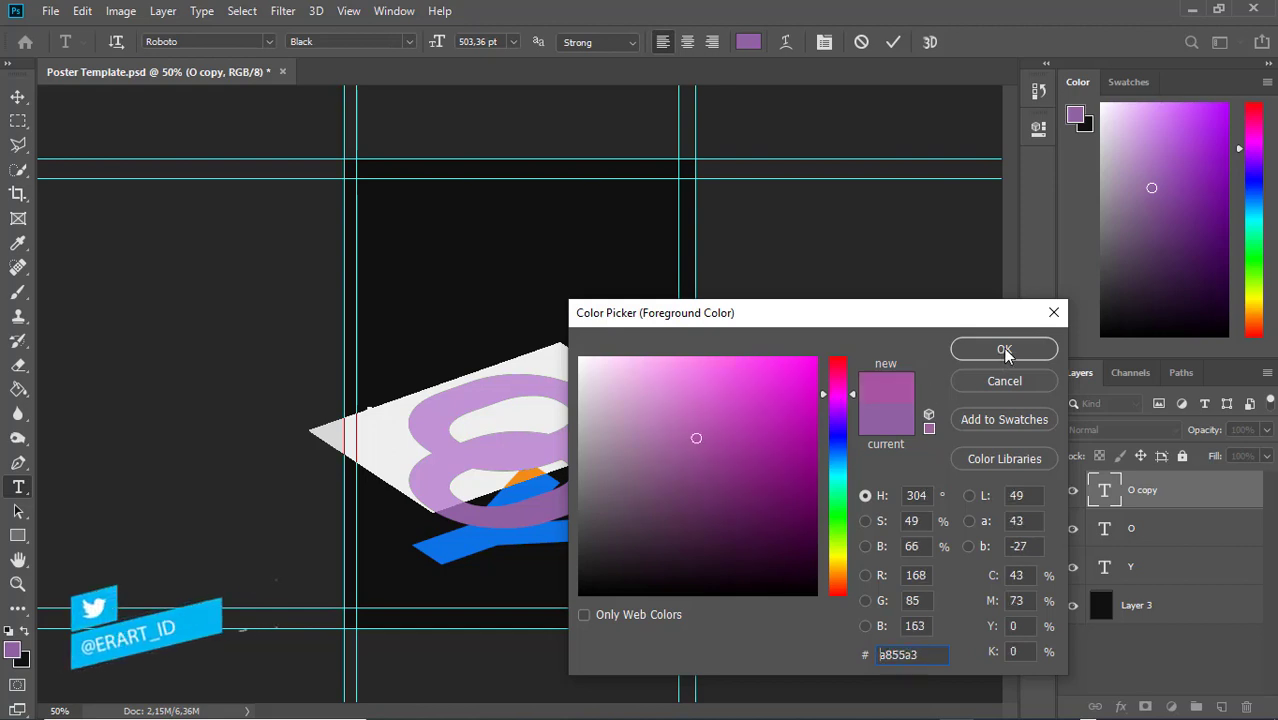
click(1004, 349)
click(20, 96)
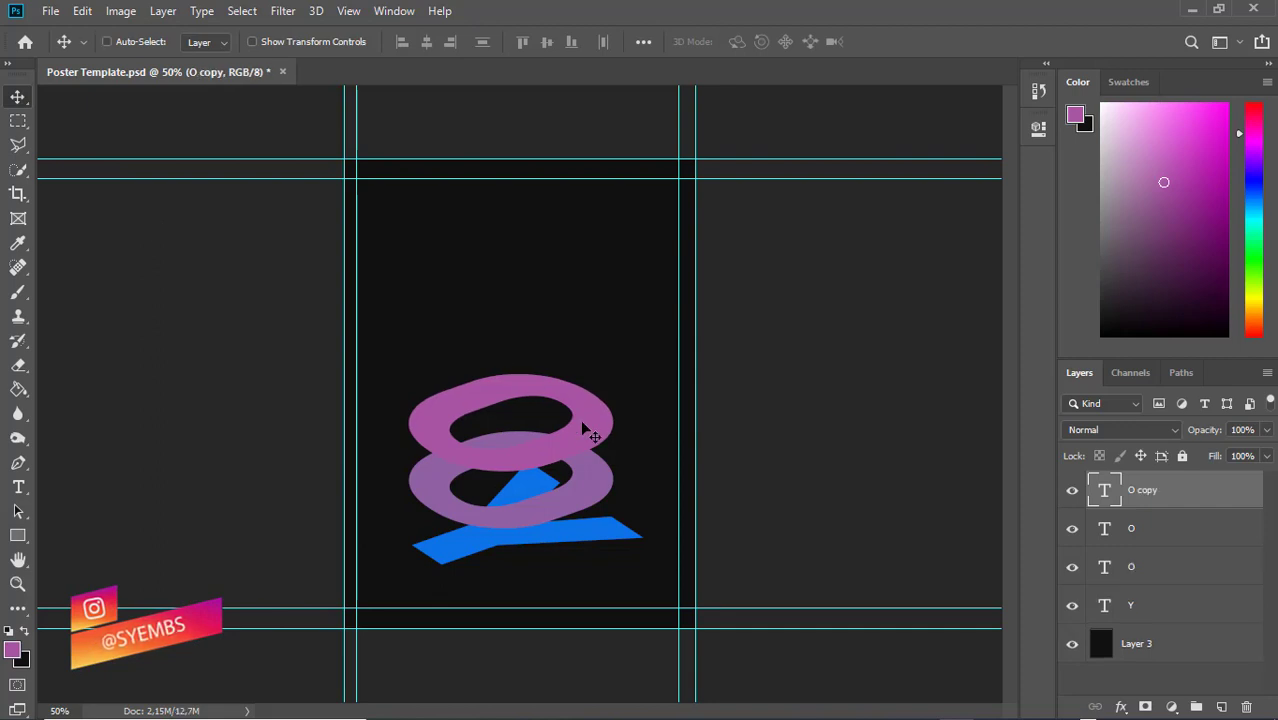
Raise a third O ring above the others and shift its hue toward orange-red
drag(585, 422, 591, 370)
key(ctrl)
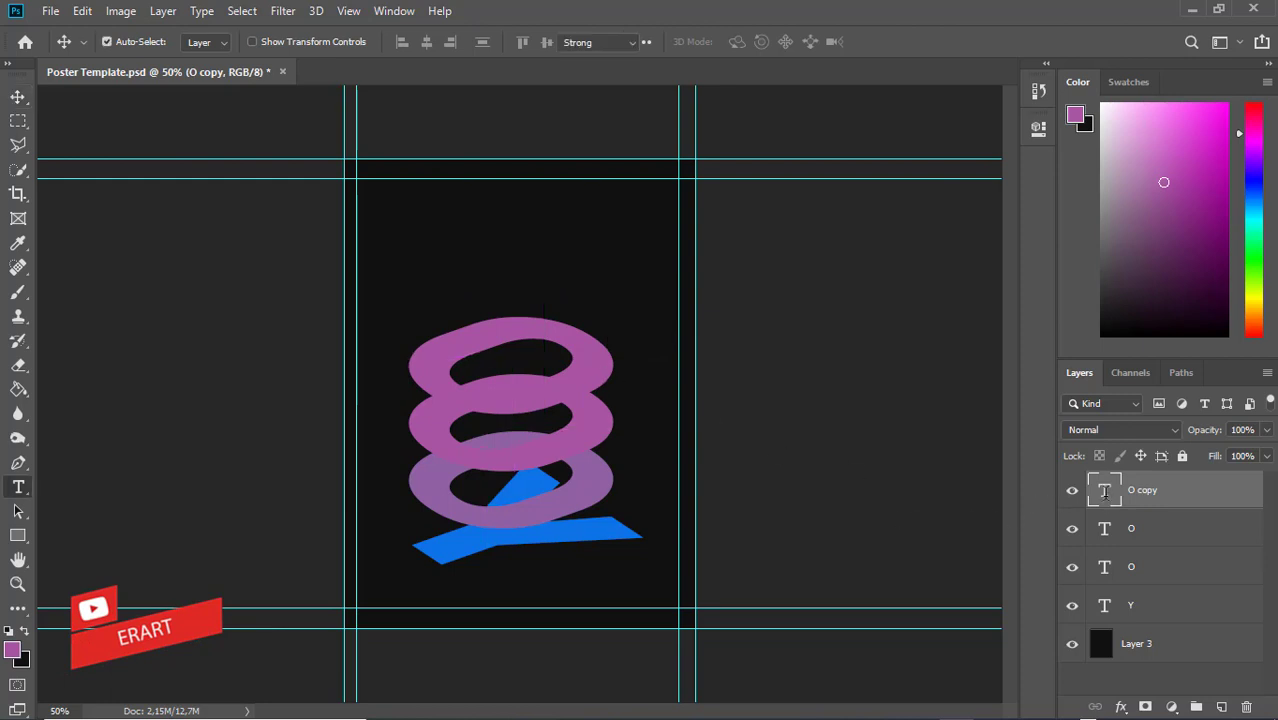
double_click(1104, 490)
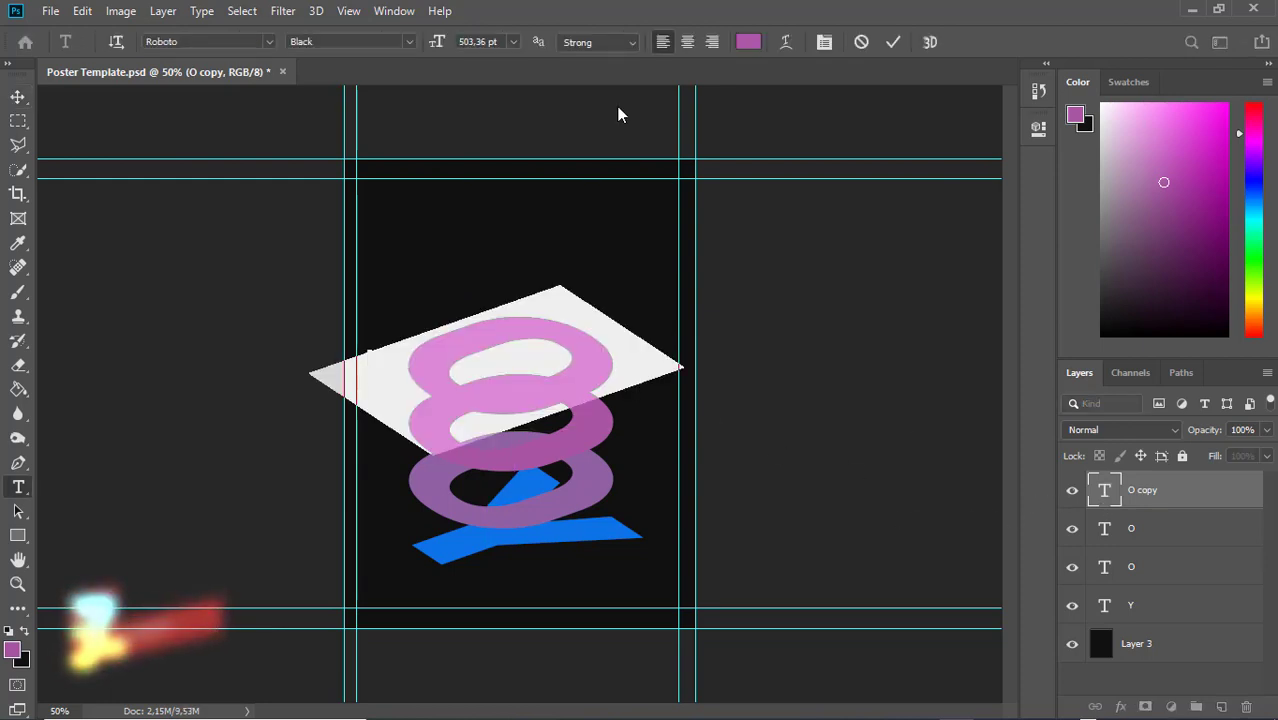
click(12, 652)
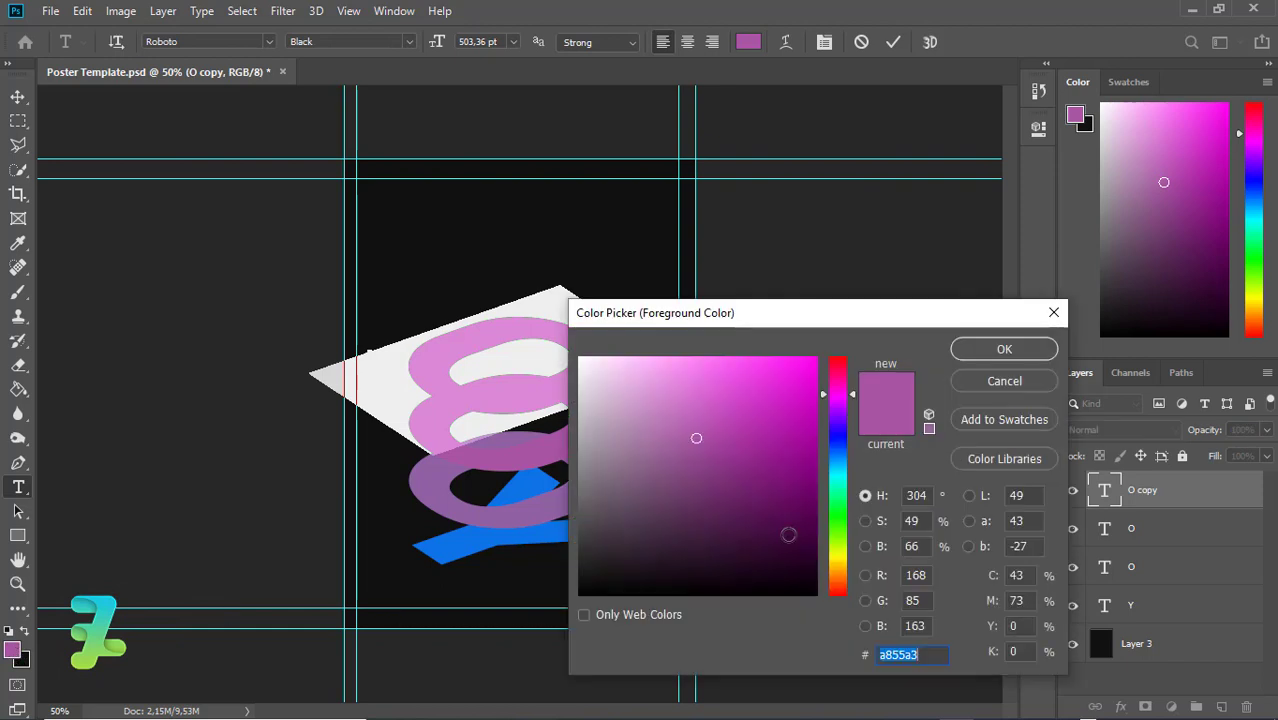
drag(846, 391, 841, 386)
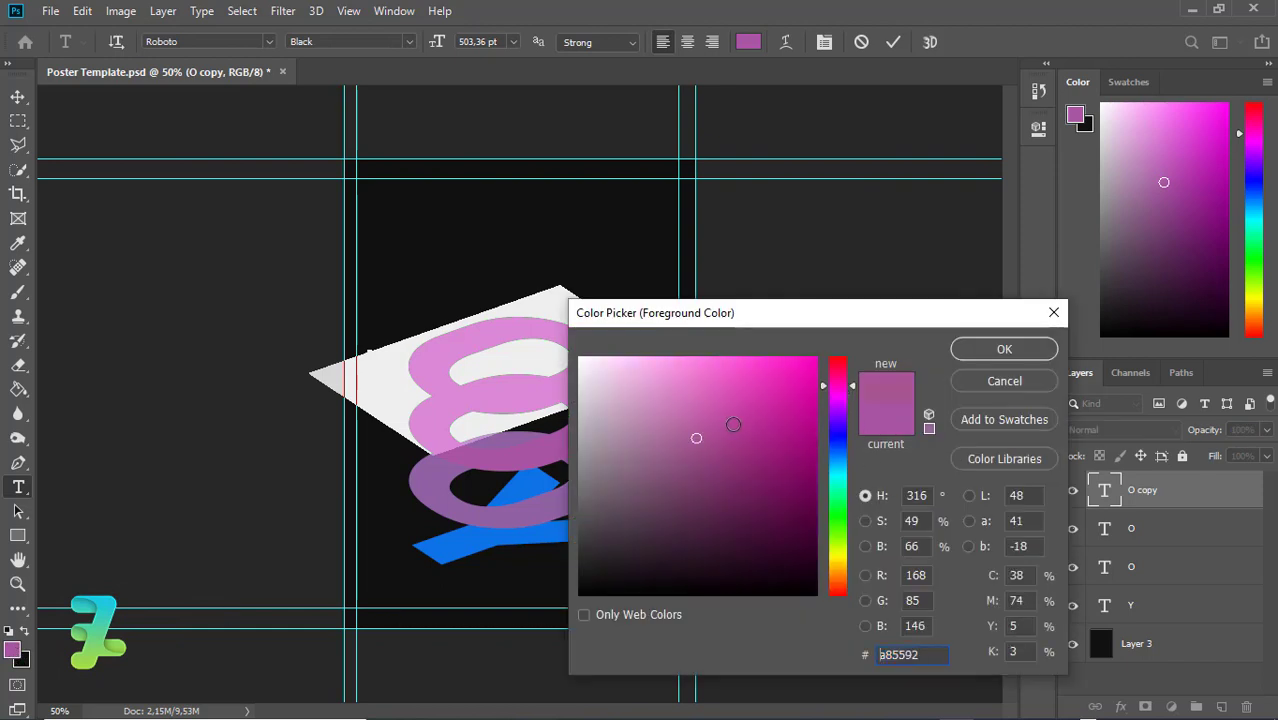
click(846, 572)
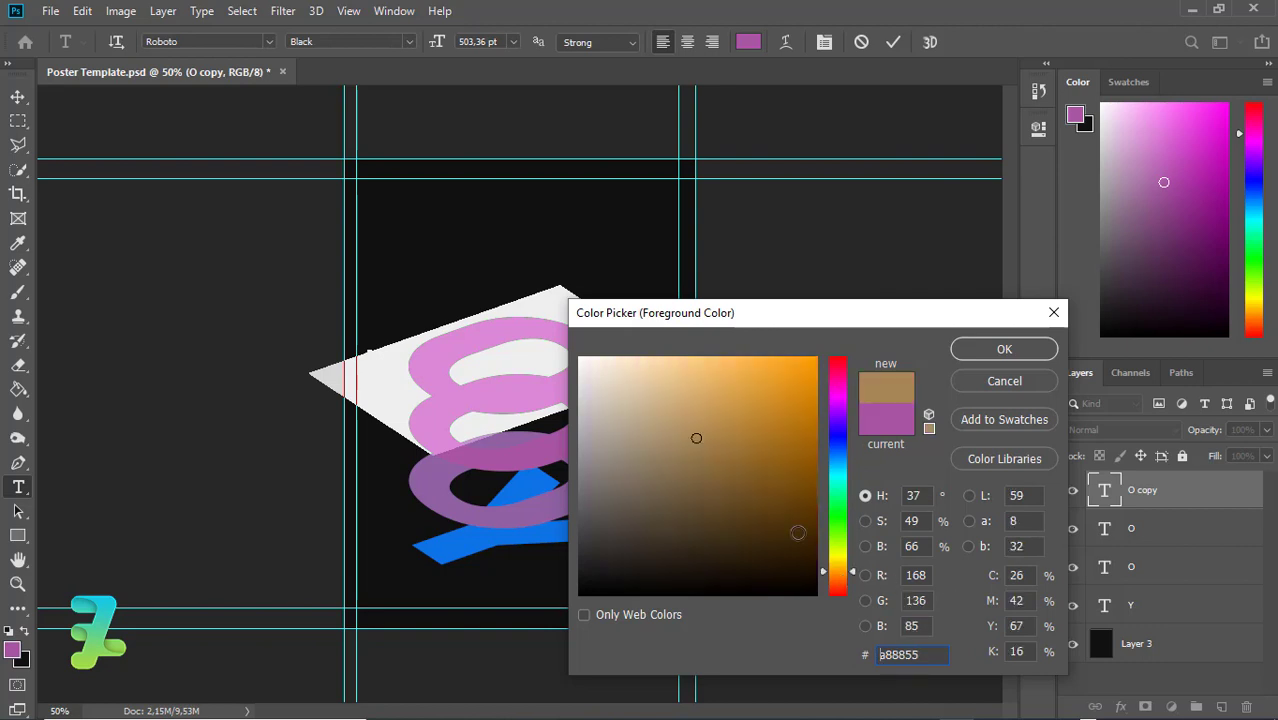
click(841, 584)
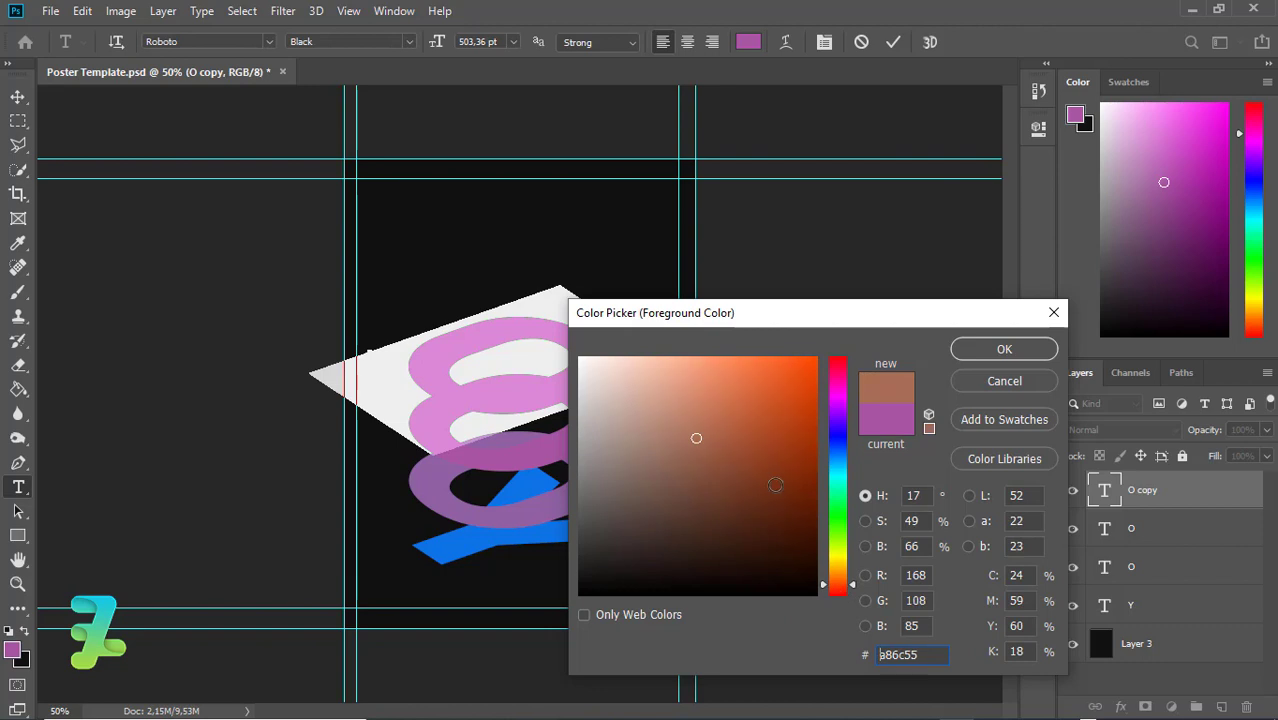
Settle the top ring's colour on coral red #d75649 and commit it
click(758, 403)
drag(844, 580, 843, 601)
mouse_move(776, 404)
mouse_down()
mouse_move(774, 392)
mouse_move(722, 393)
mouse_up()
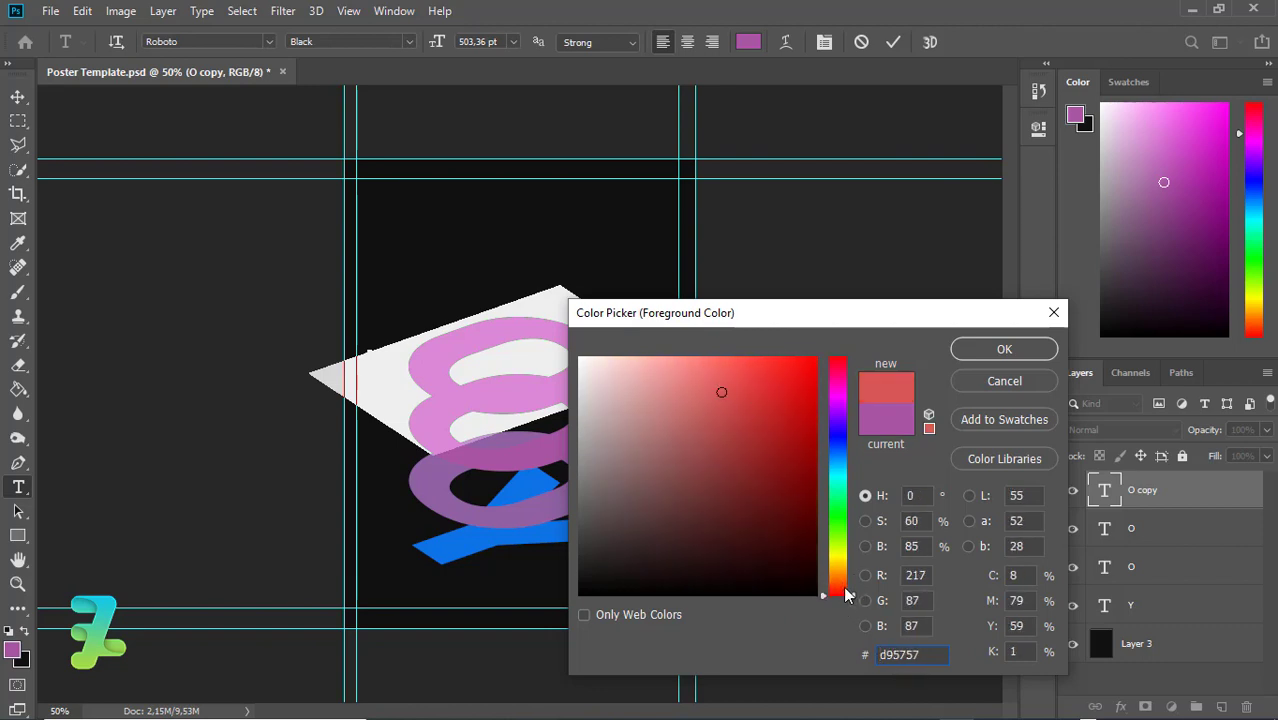
drag(845, 594, 843, 592)
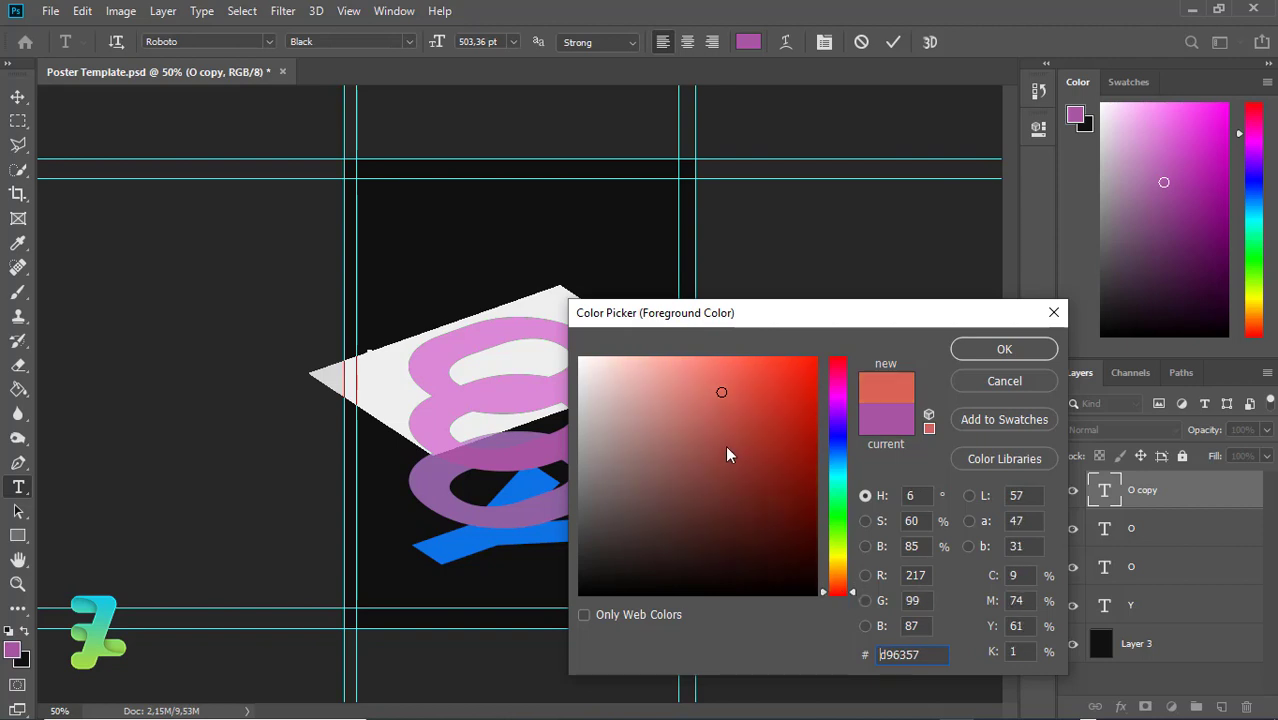
mouse_move(728, 455)
mouse_down()
mouse_move(762, 374)
mouse_move(736, 399)
mouse_up()
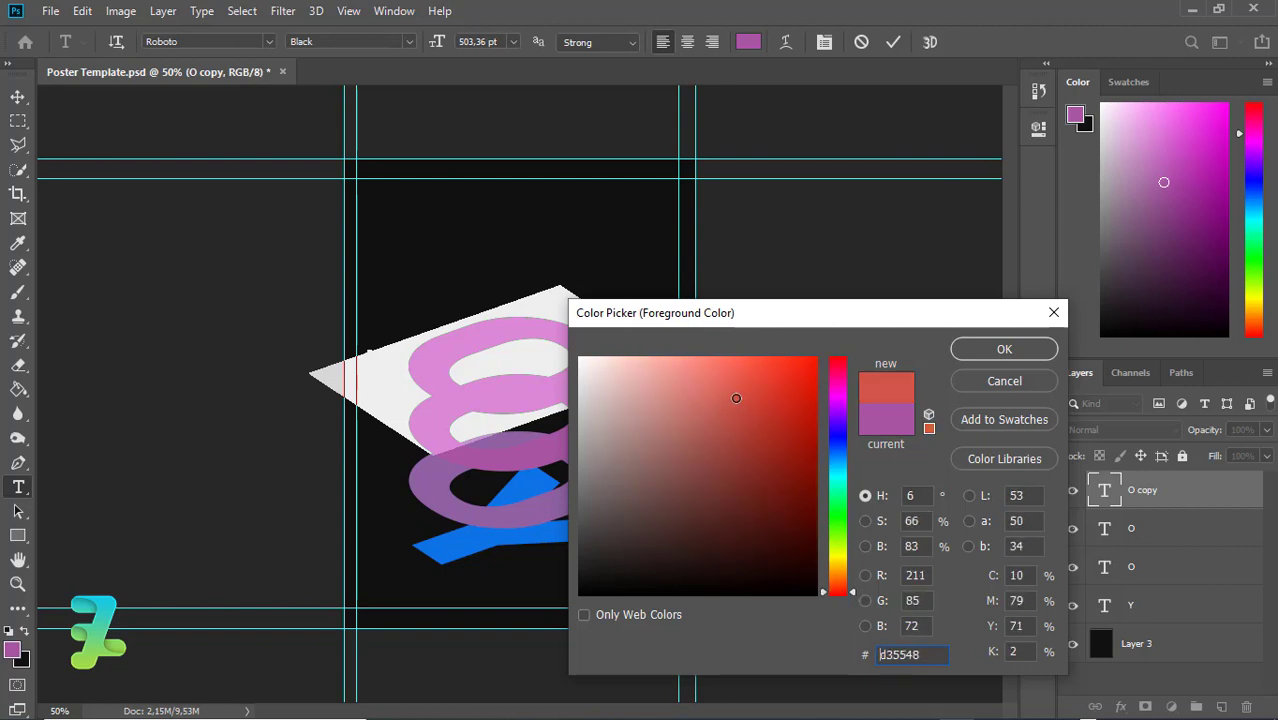
click(1000, 350)
click(17, 97)
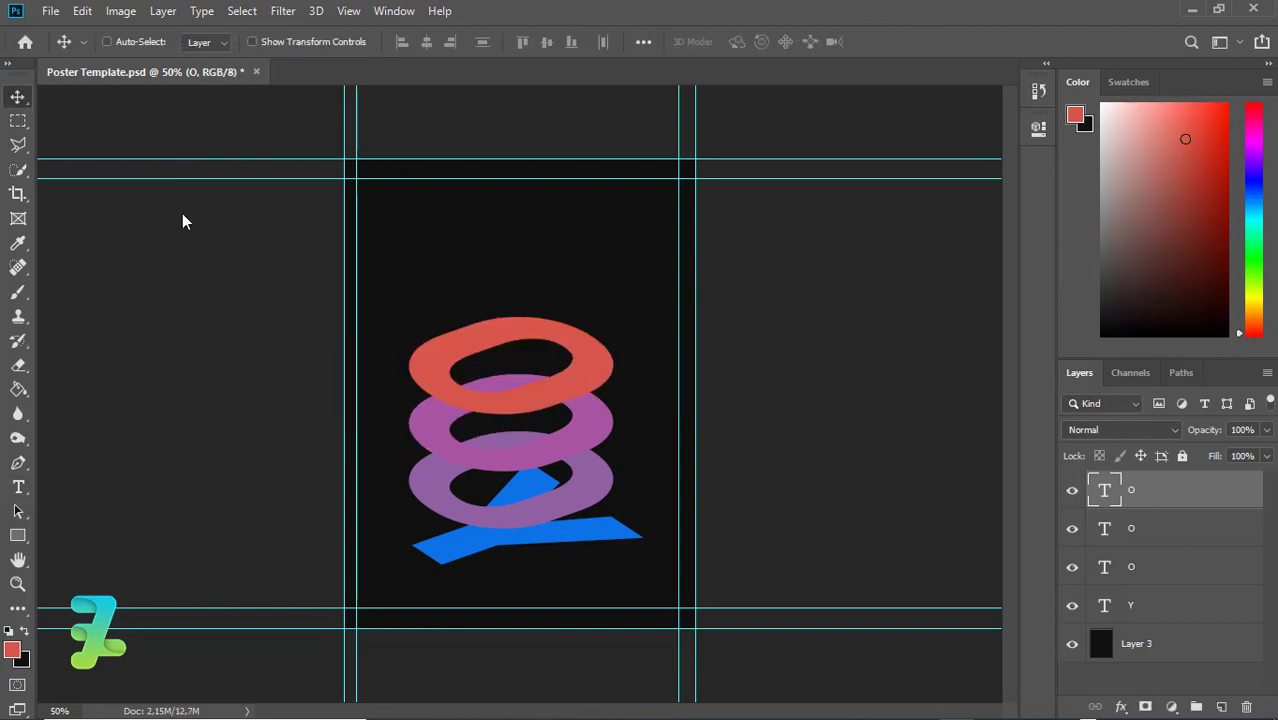
Duplicate the O, place it above the red ring, and colour it orange #d78849
key(ctrl+j)
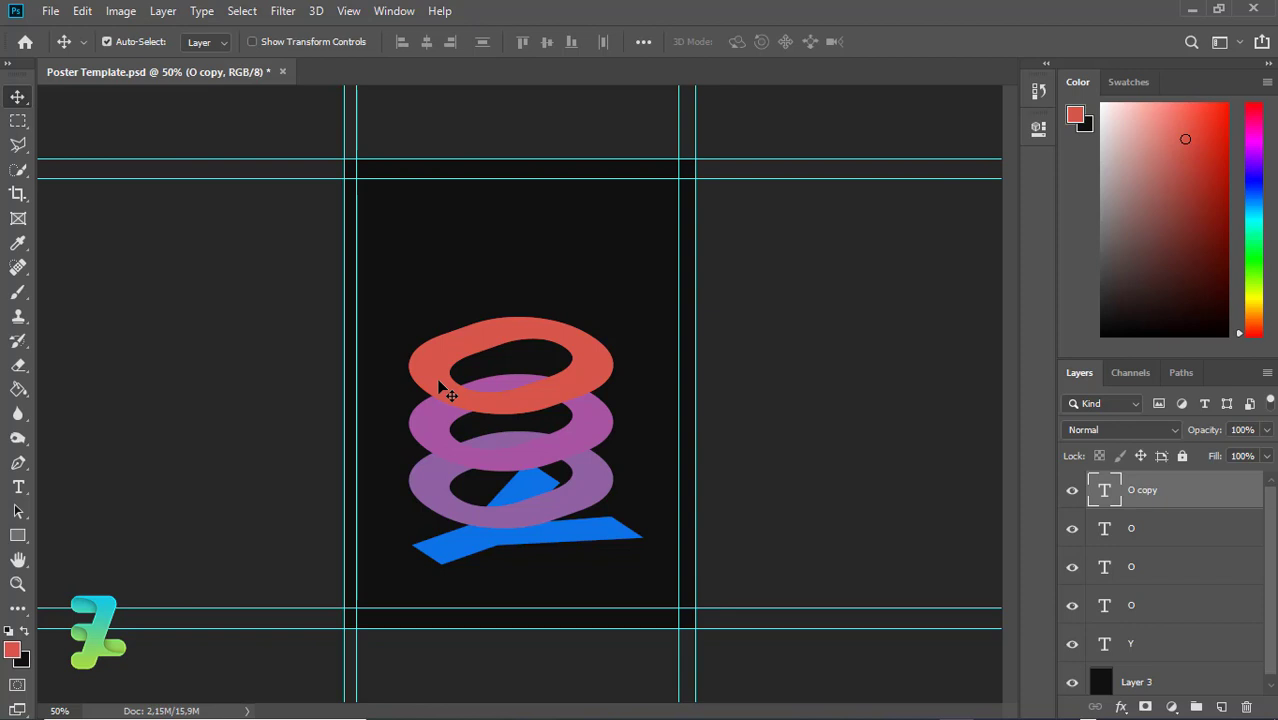
drag(440, 385, 429, 321)
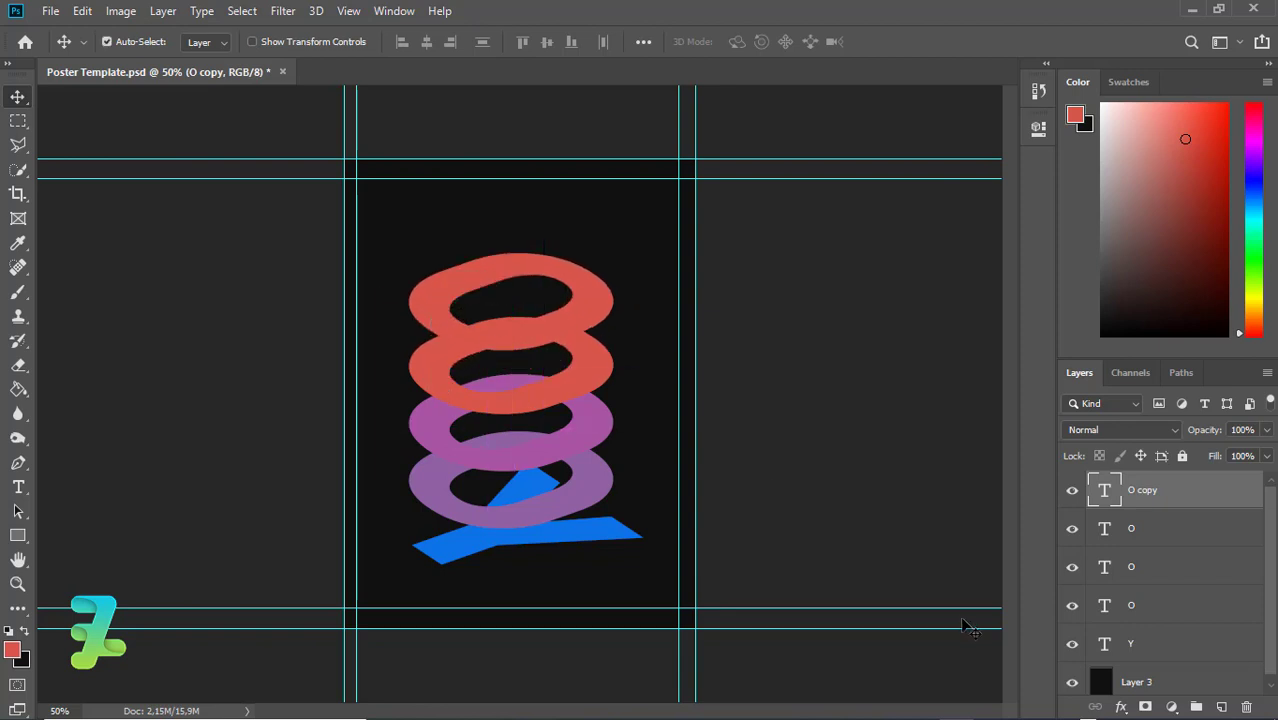
double_click(1105, 490)
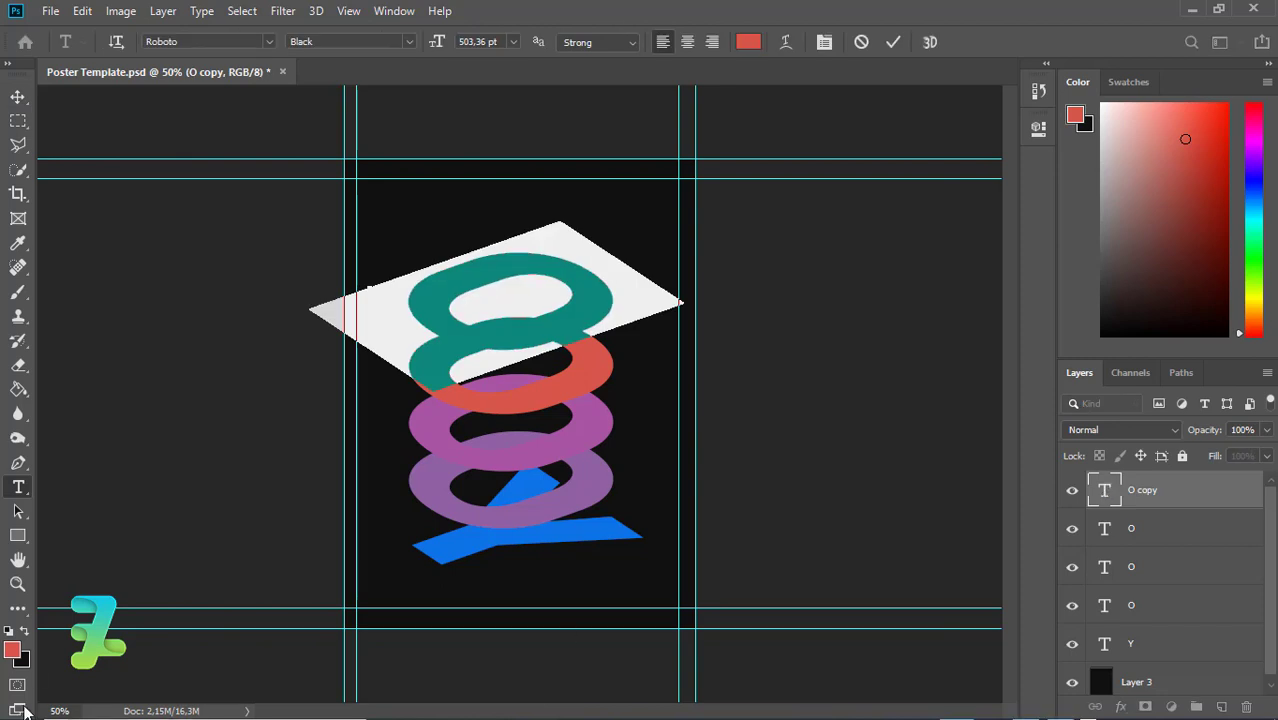
click(12, 651)
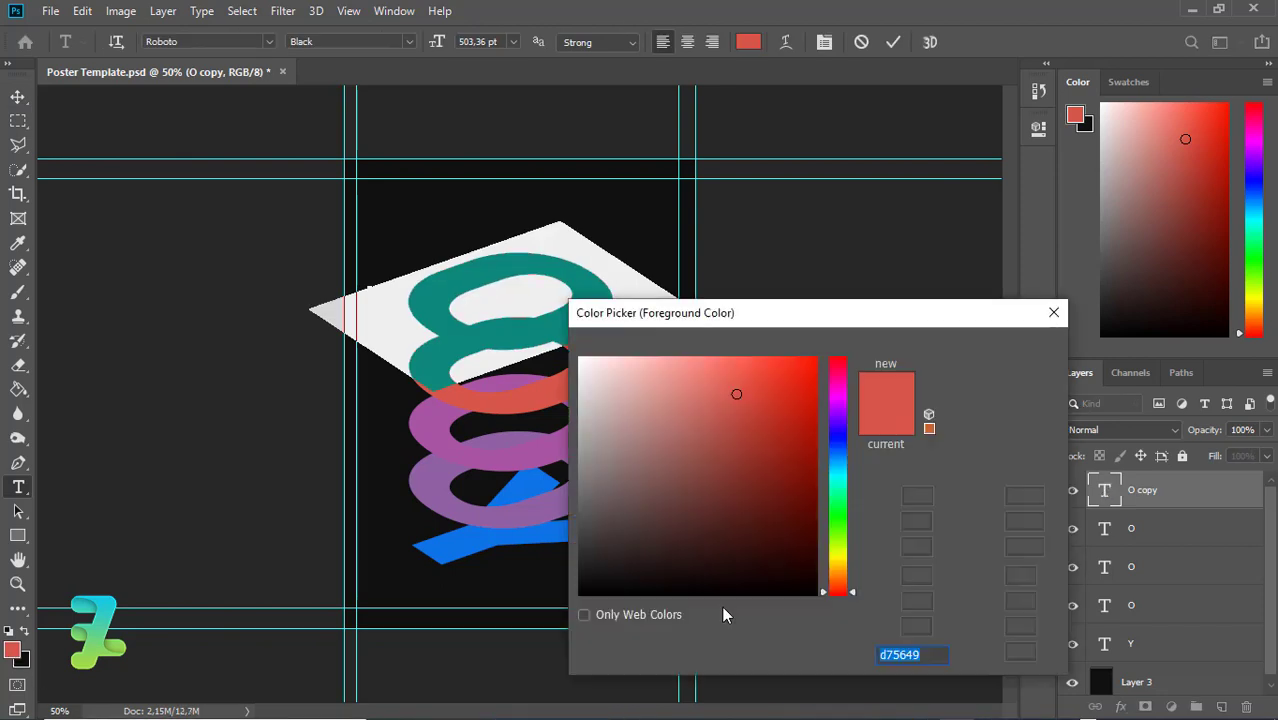
click(837, 579)
click(1005, 347)
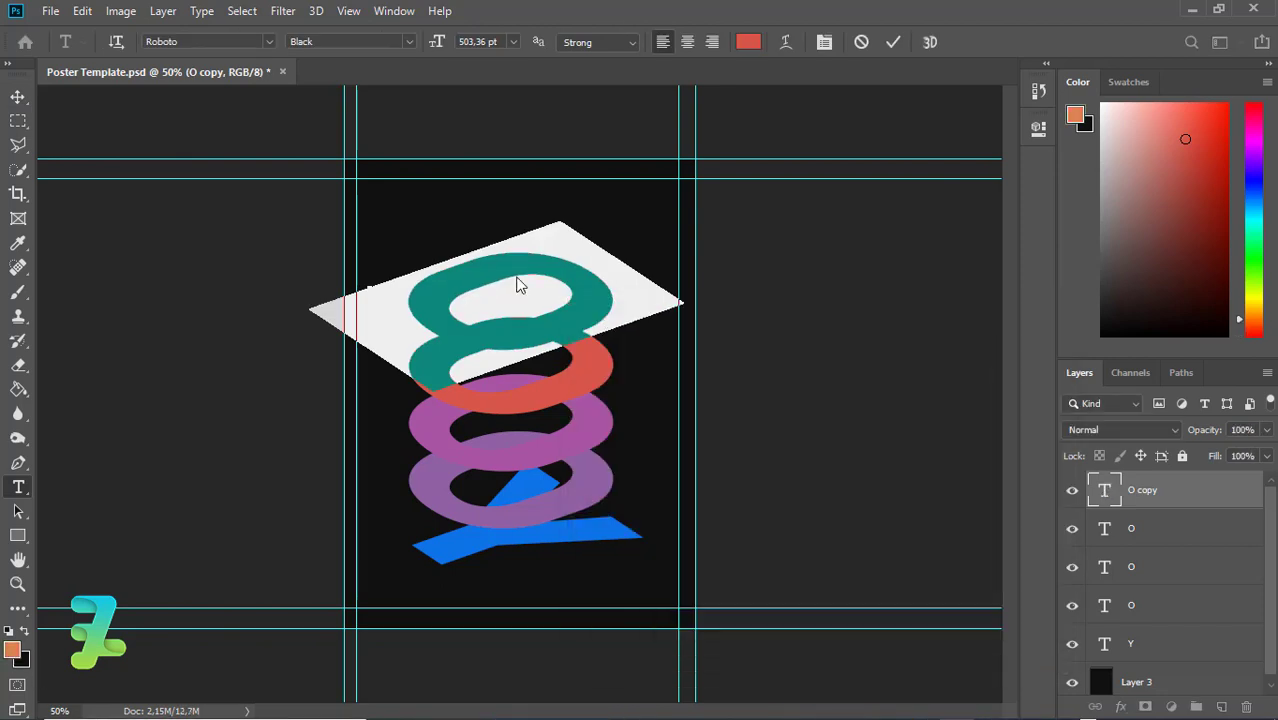
Commit the orange ring and move all rings and the Y about 1.1 in lower
click(18, 97)
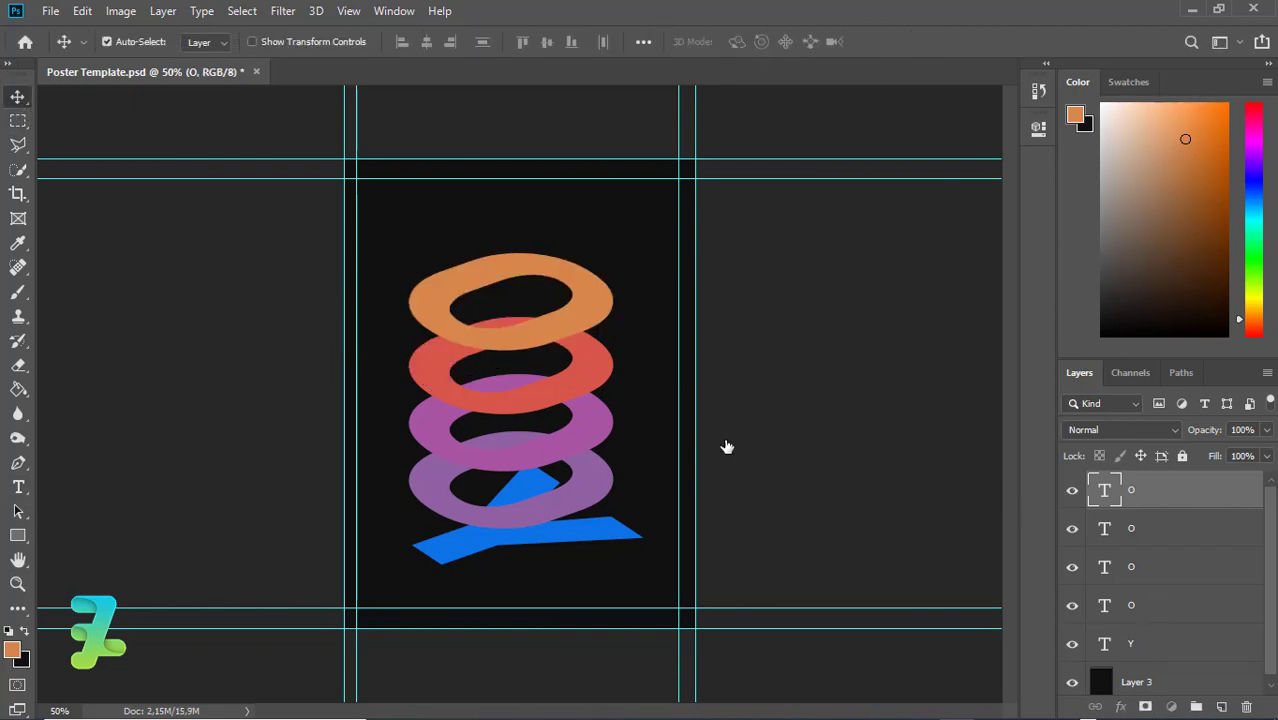
shift+click(1150, 644)
drag(543, 415, 541, 458)
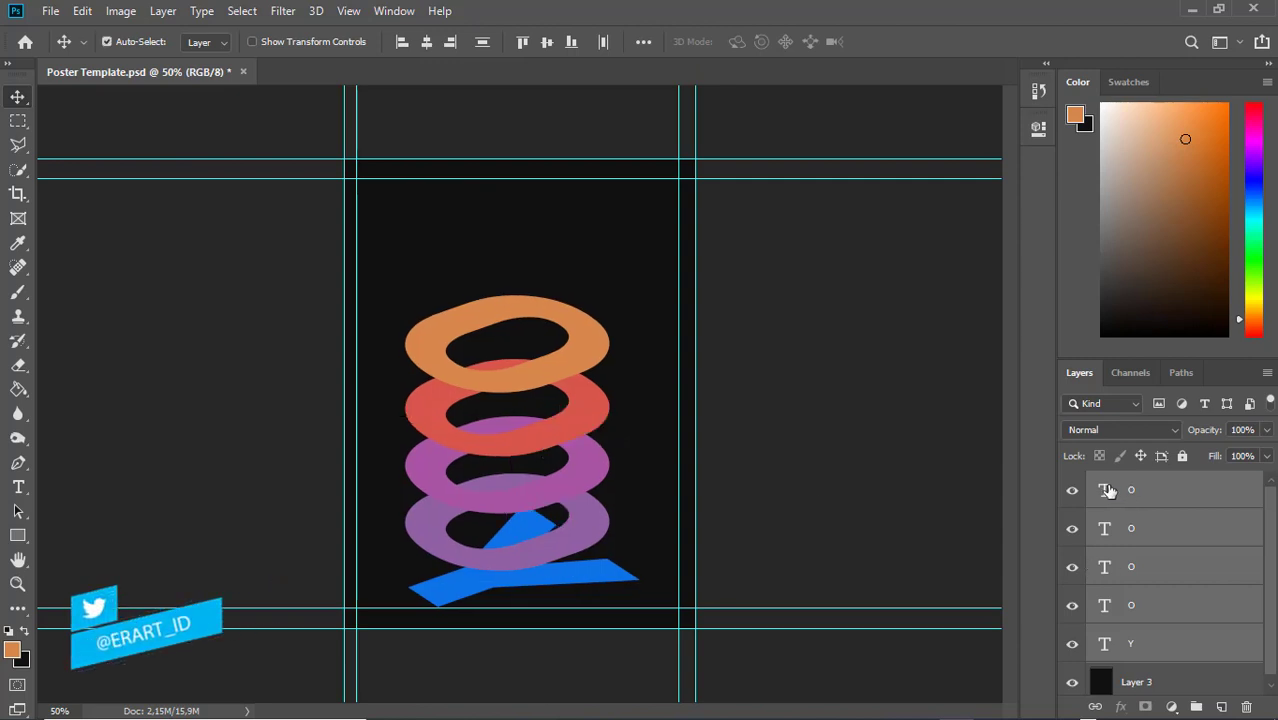
Duplicate the top O ring and move the copy above the stack
key(ctrl+j)
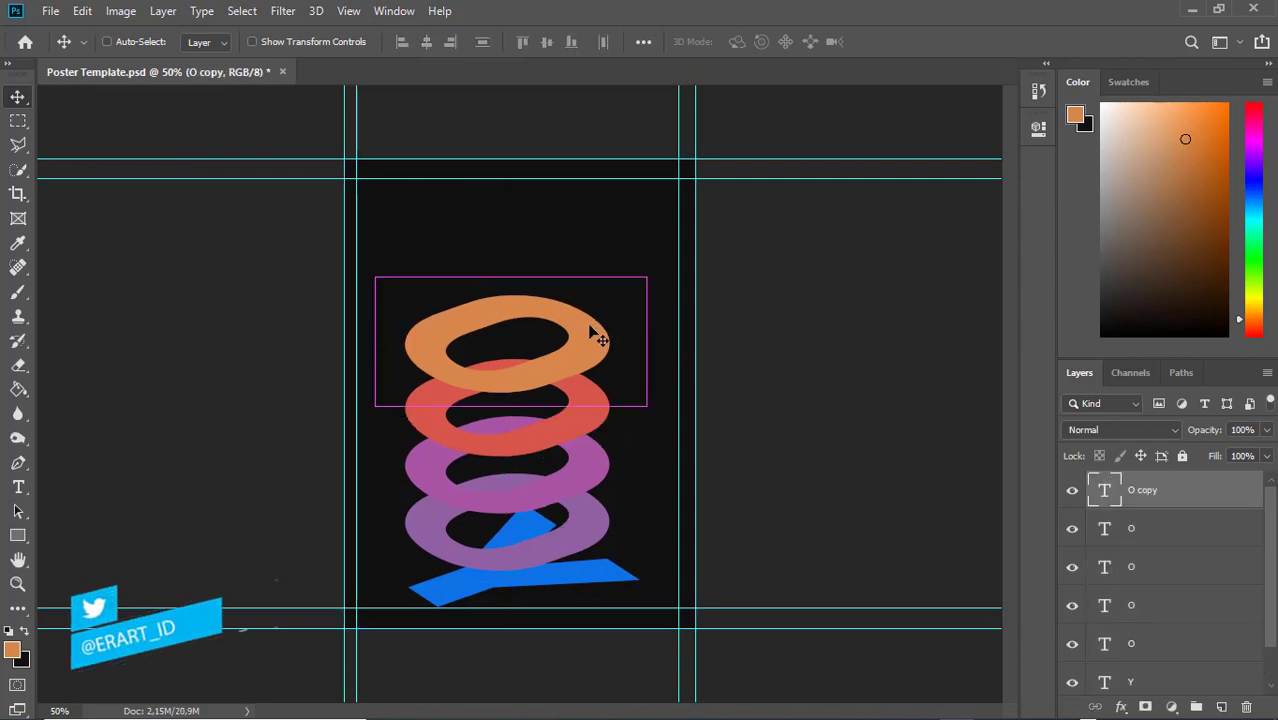
drag(593, 334, 590, 274)
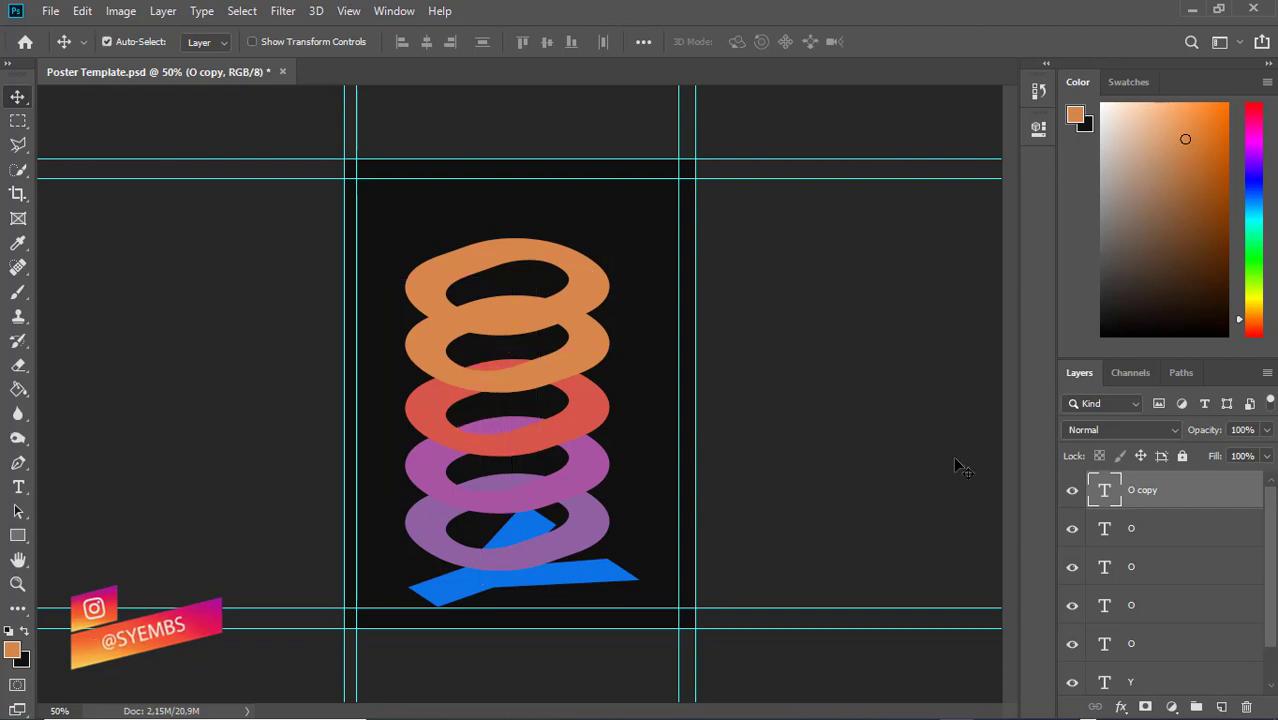
key(t)
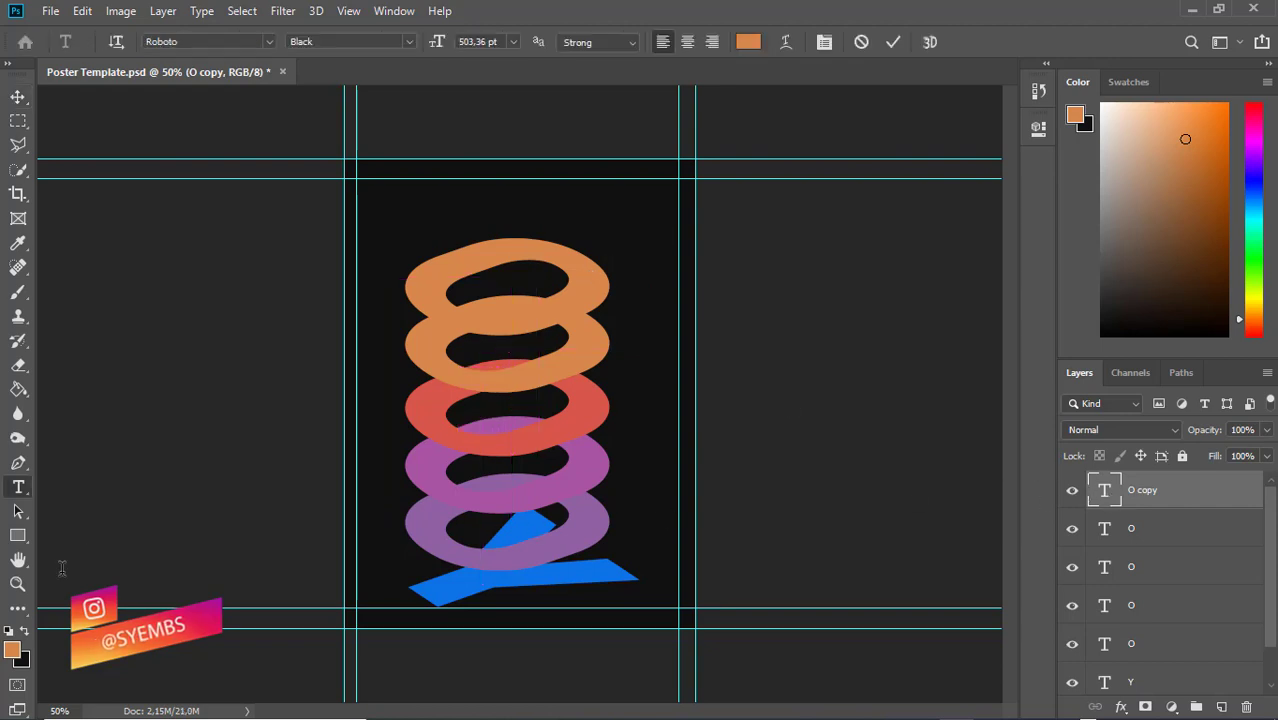
key(Return)
Colour the new top ring fully saturated bright orange ff6000
click(12, 650)
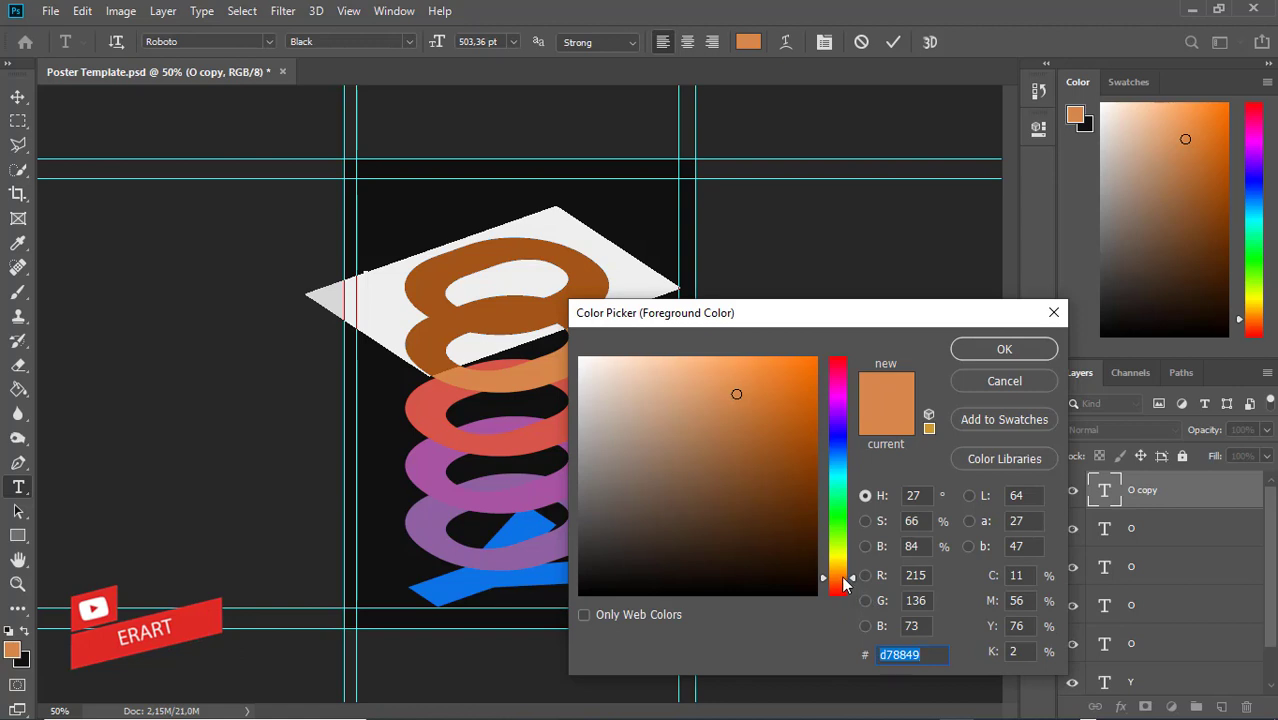
drag(843, 578, 841, 573)
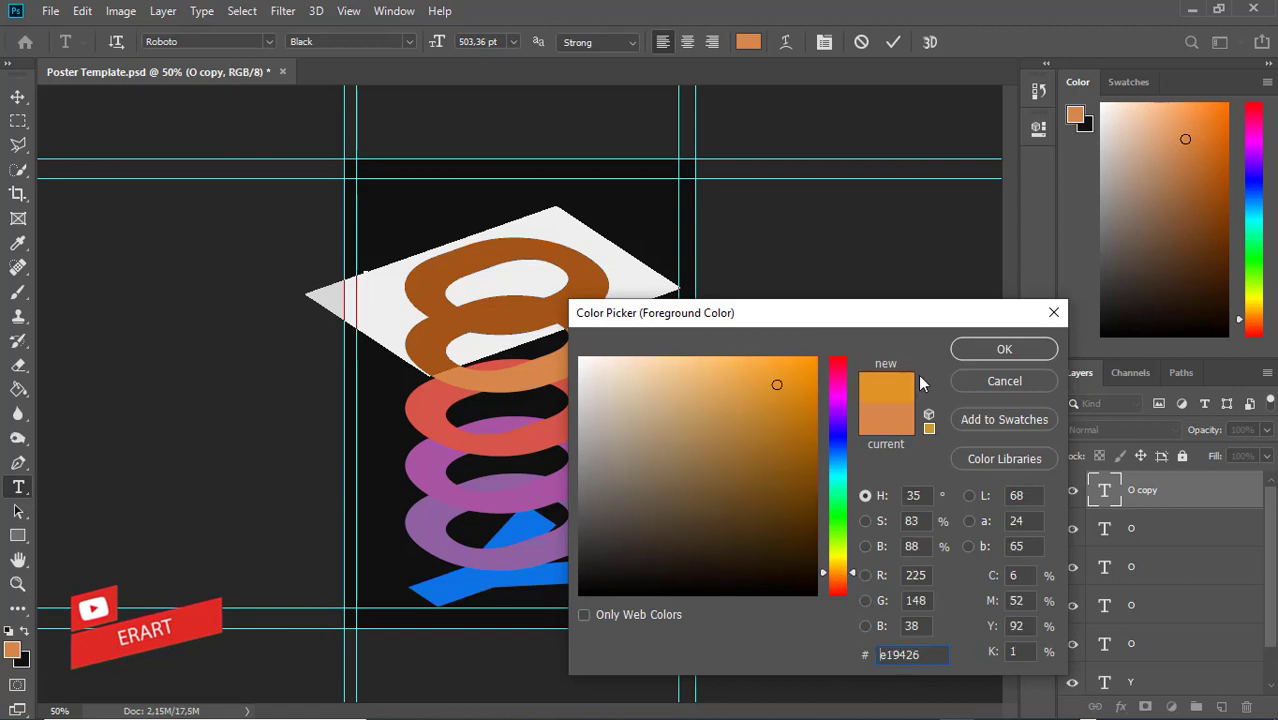
click(975, 350)
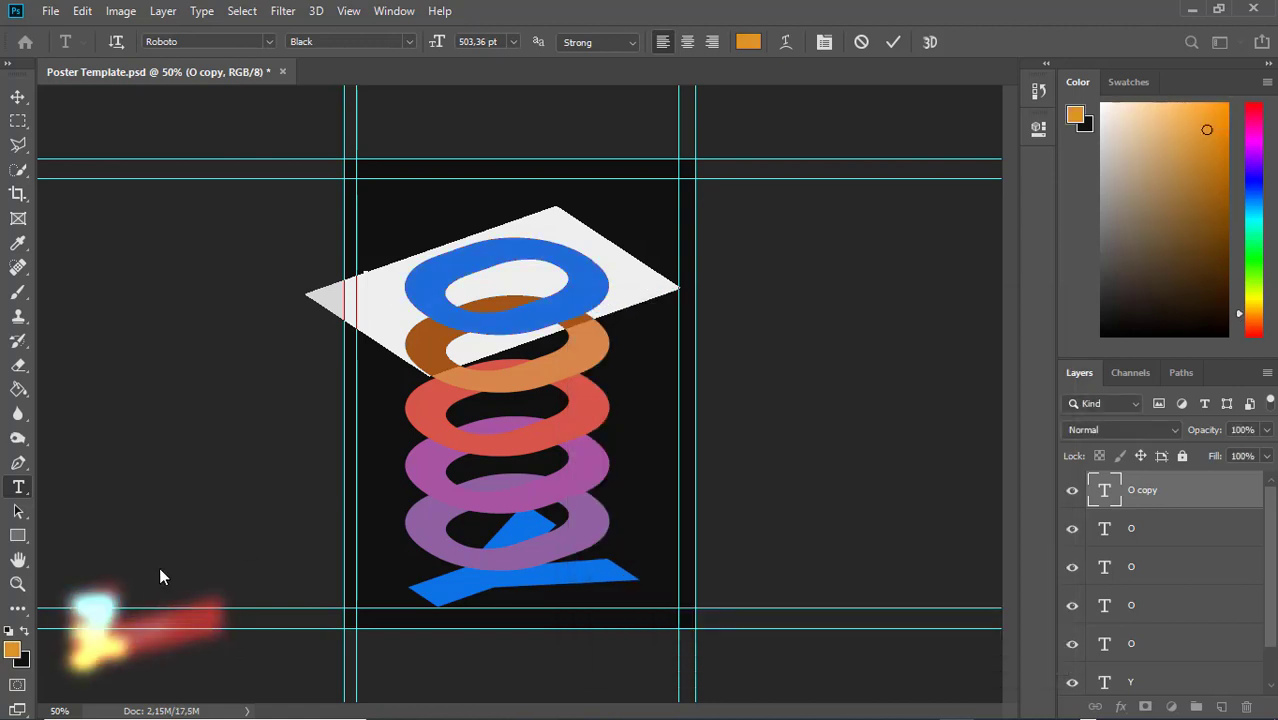
click(16, 652)
click(845, 581)
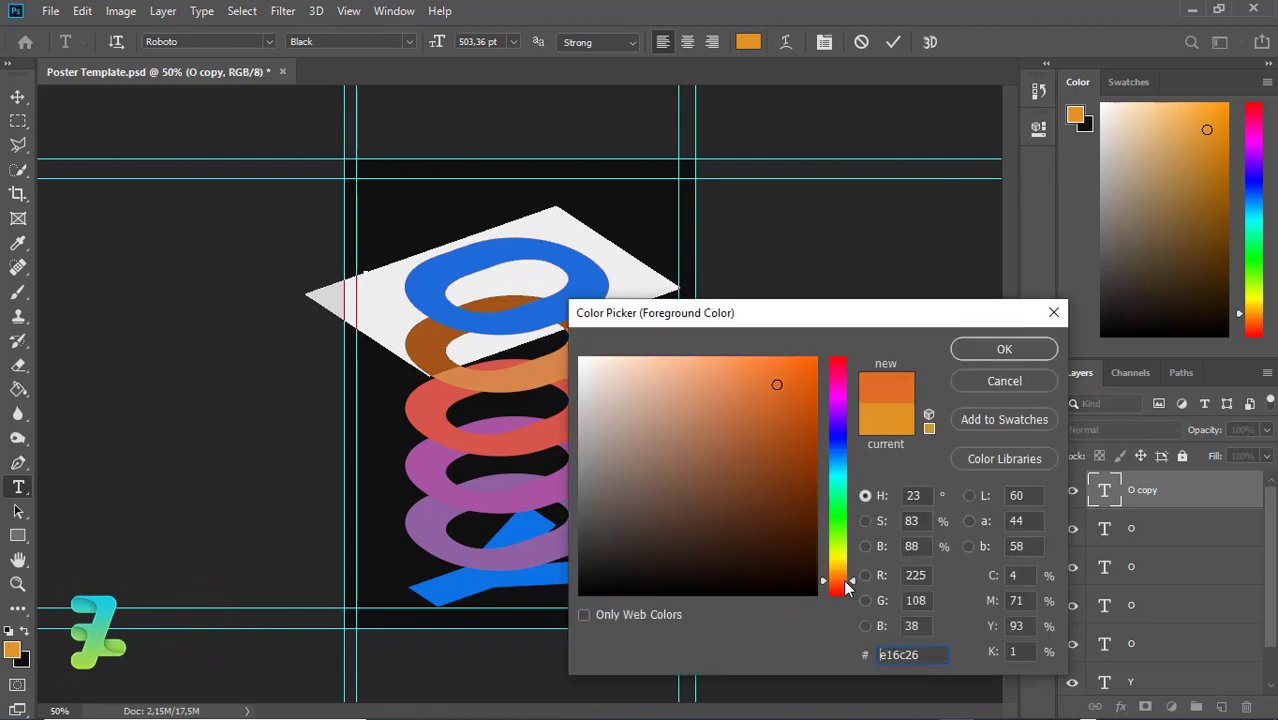
drag(779, 411, 839, 304)
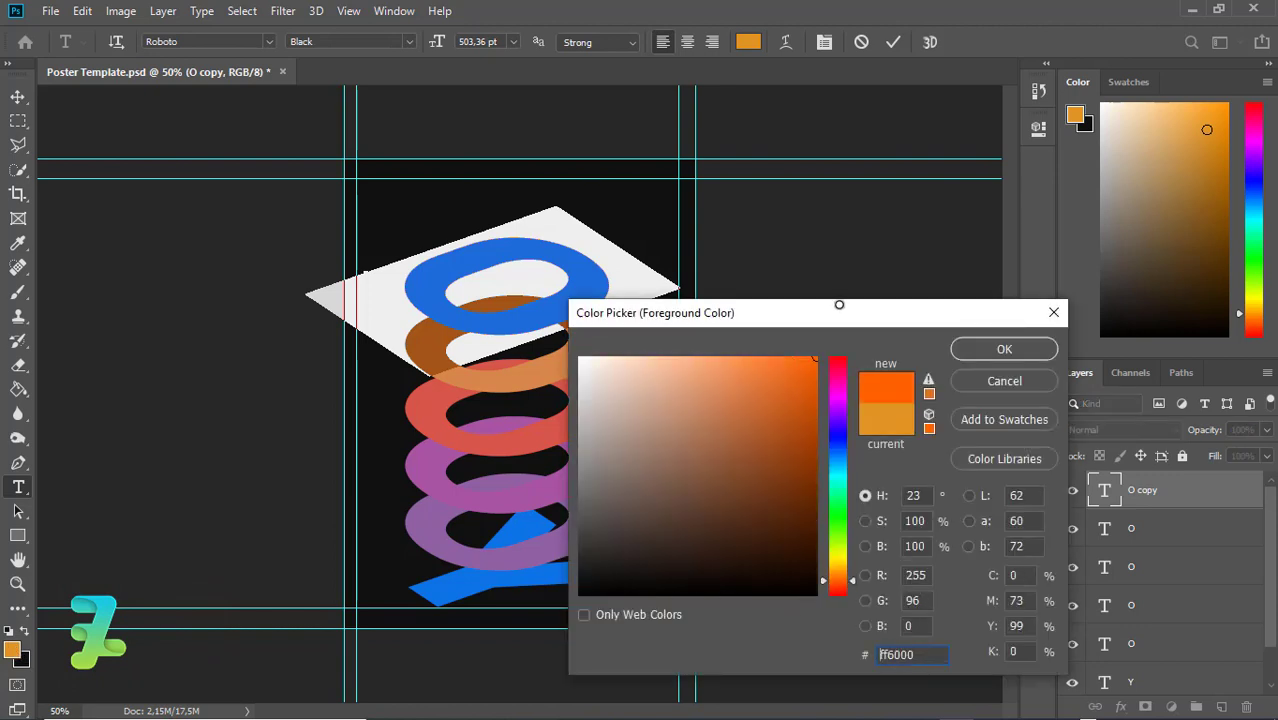
click(983, 349)
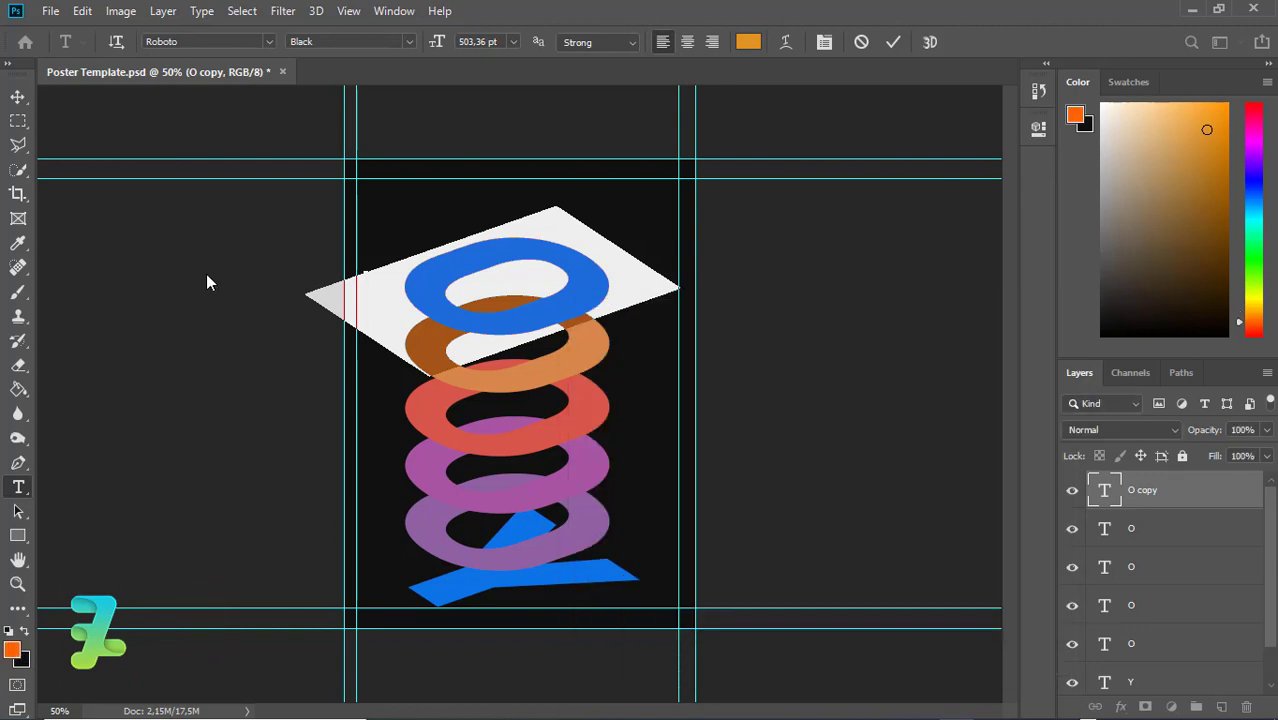
click(18, 96)
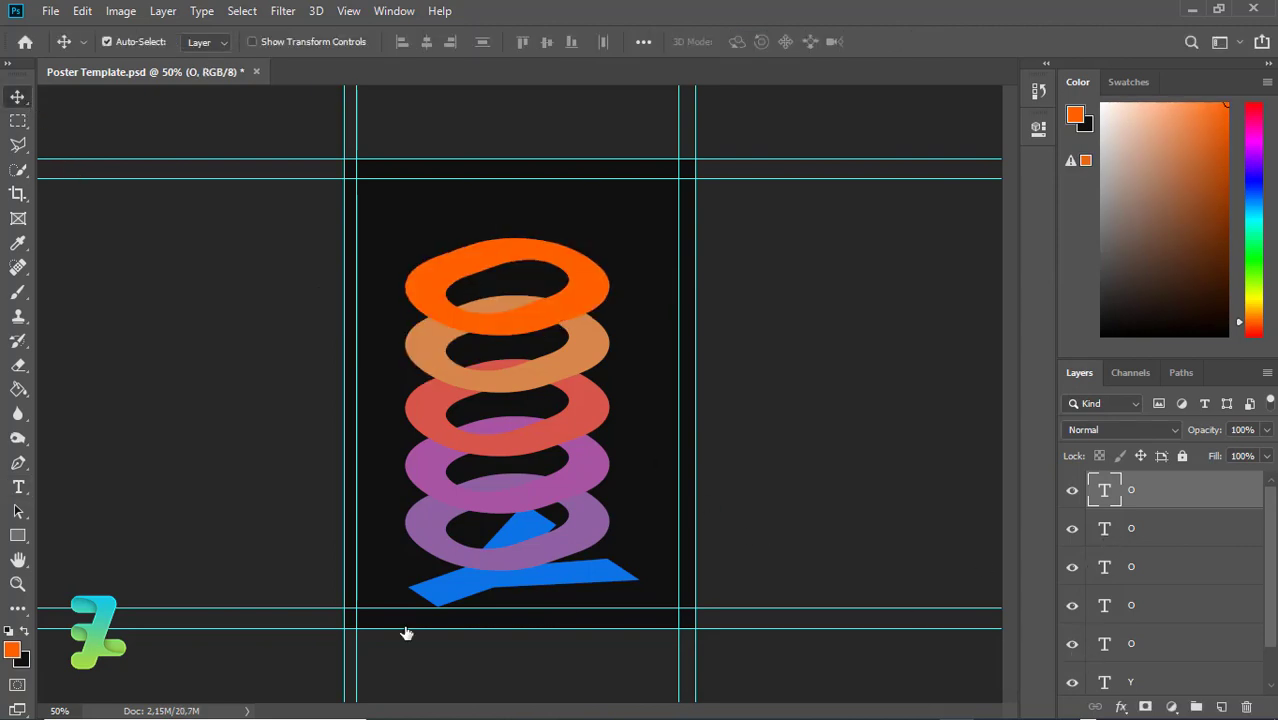
Recolour the second ring to a lighter red-orange shade
double_click(1104, 528)
click(748, 41)
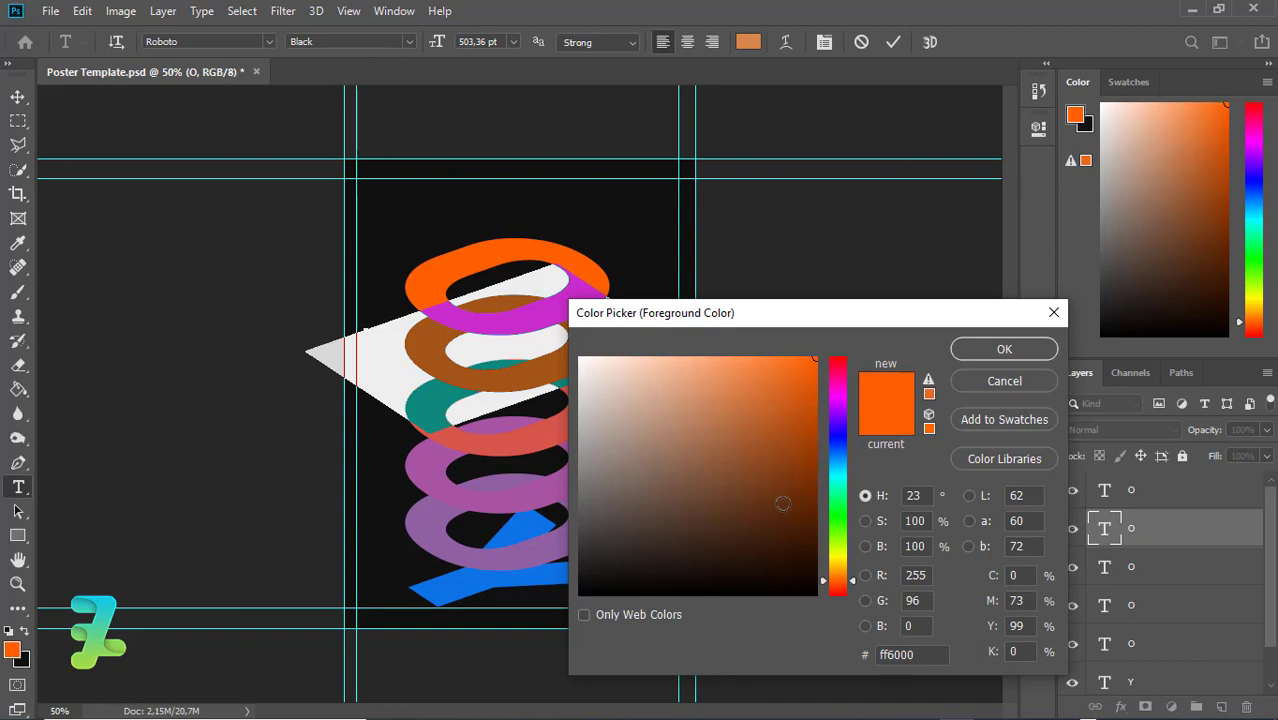
click(829, 572)
drag(797, 424, 776, 443)
drag(833, 573, 834, 582)
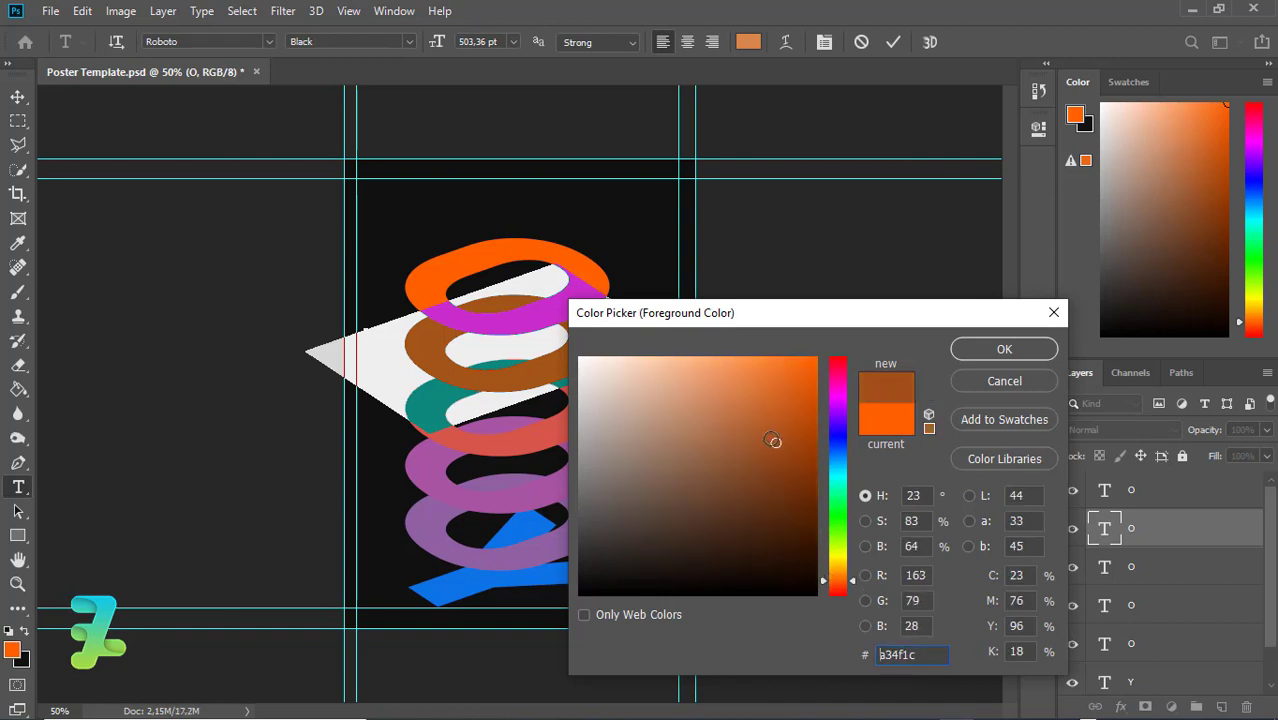
mouse_move(773, 441)
mouse_down()
mouse_move(785, 350)
mouse_move(820, 325)
mouse_move(736, 357)
mouse_move(748, 388)
mouse_up()
click(1004, 349)
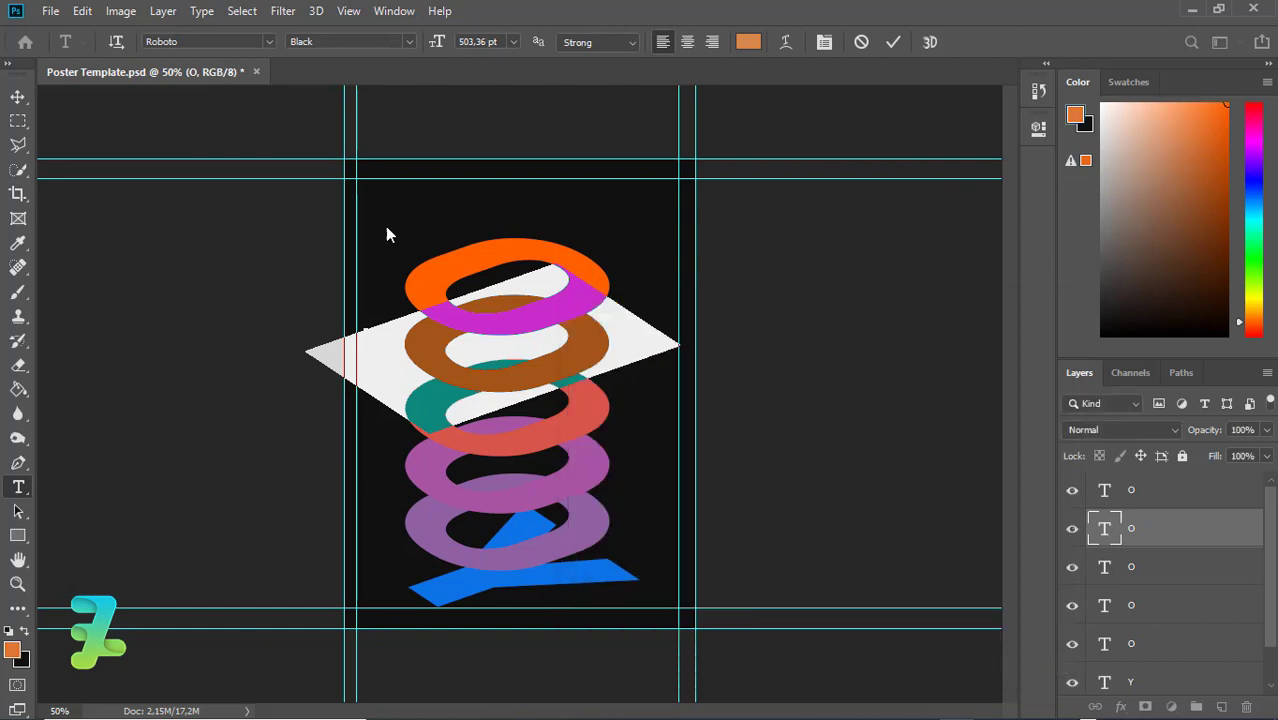
click(18, 96)
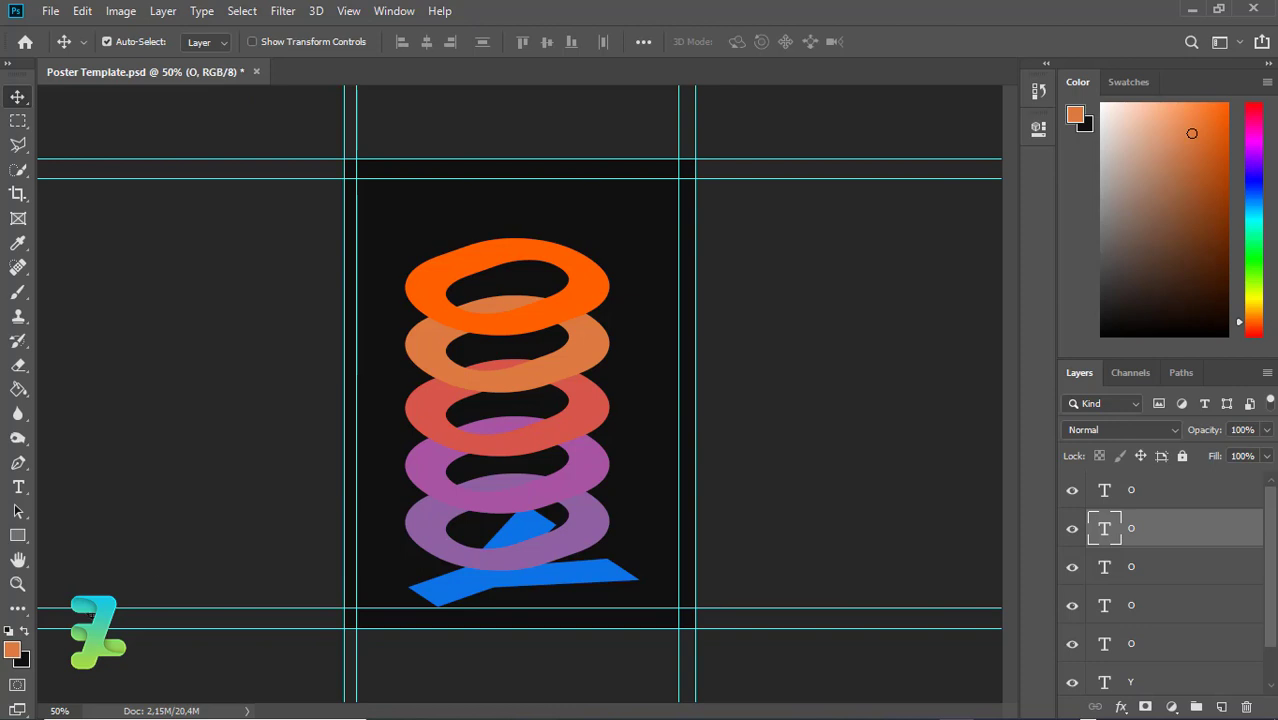
Tone the top ring down from ff6000 to the softer orange e27331
click(1108, 496)
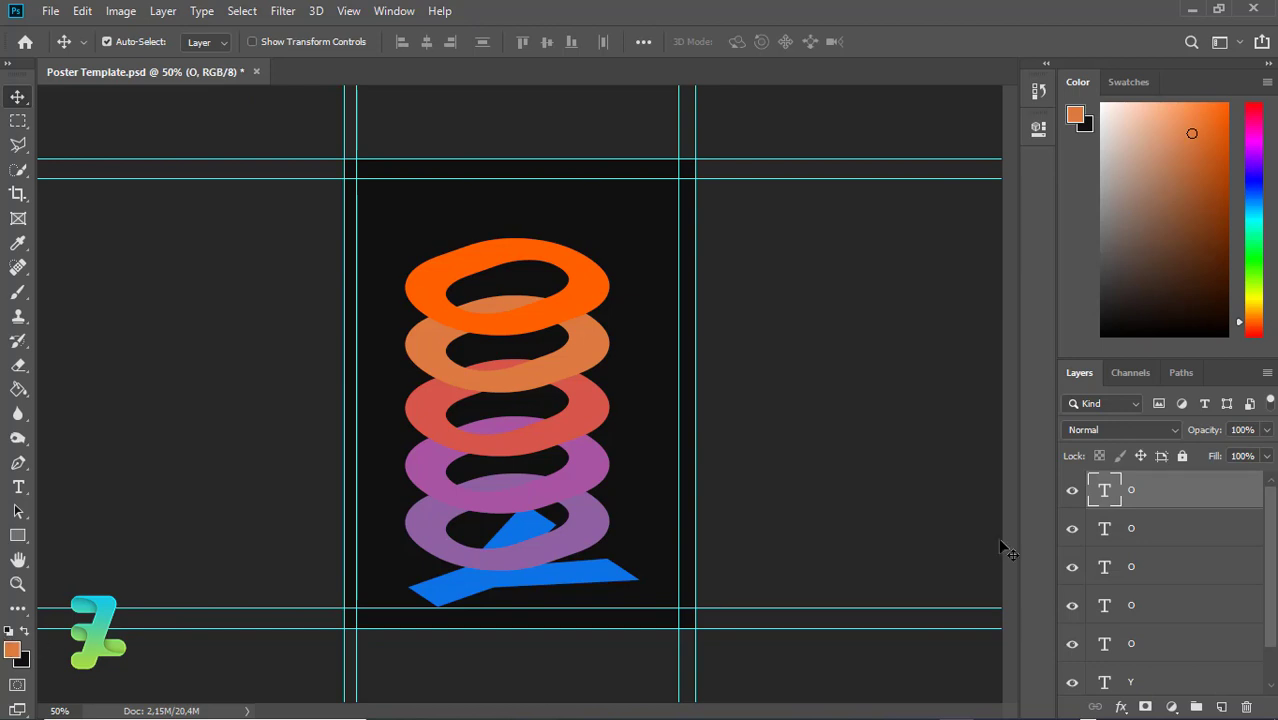
double_click(1106, 490)
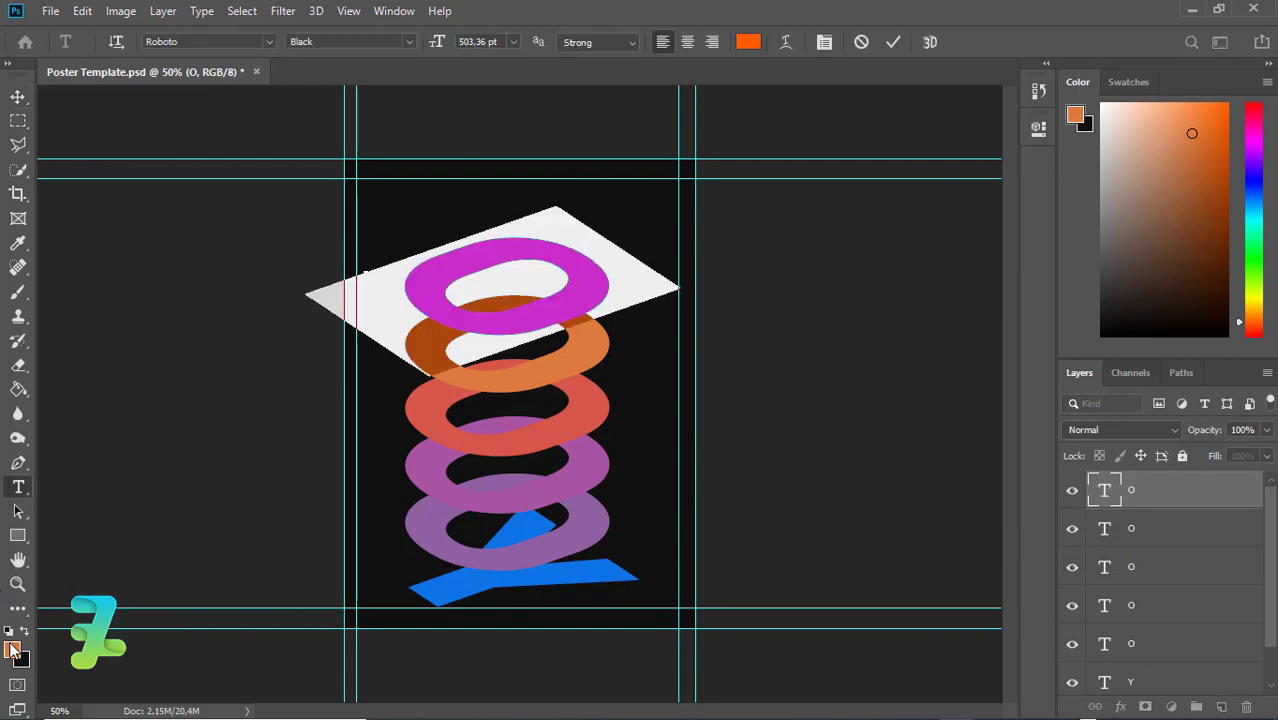
click(12, 648)
text(ff6000)
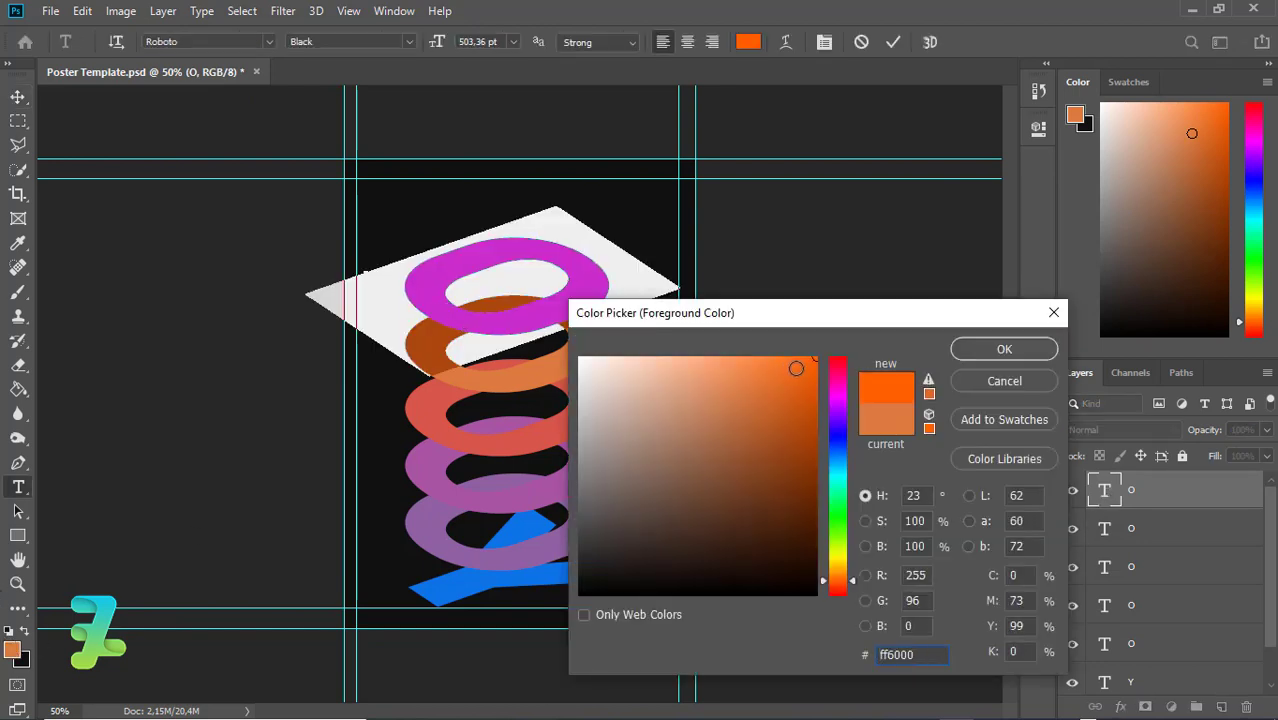
mouse_move(796, 368)
mouse_down()
mouse_move(765, 370)
mouse_move(766, 383)
mouse_up()
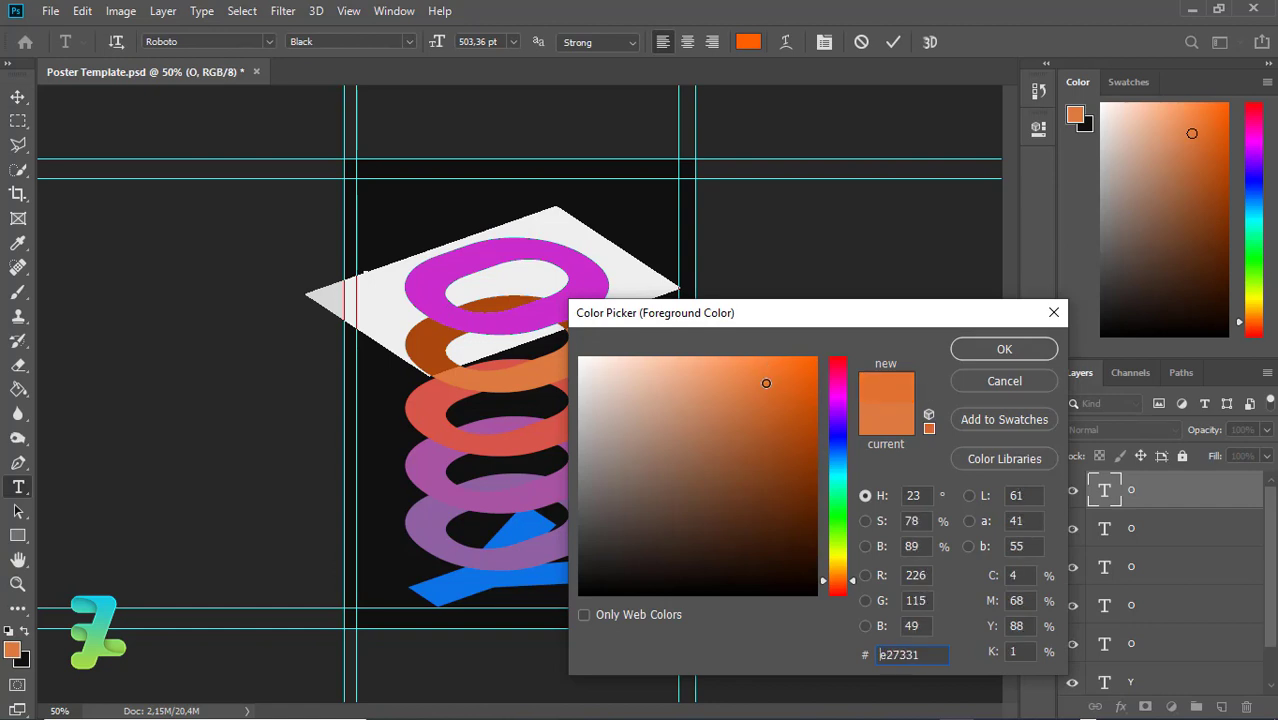
click(1003, 352)
key(ctrl+Return)
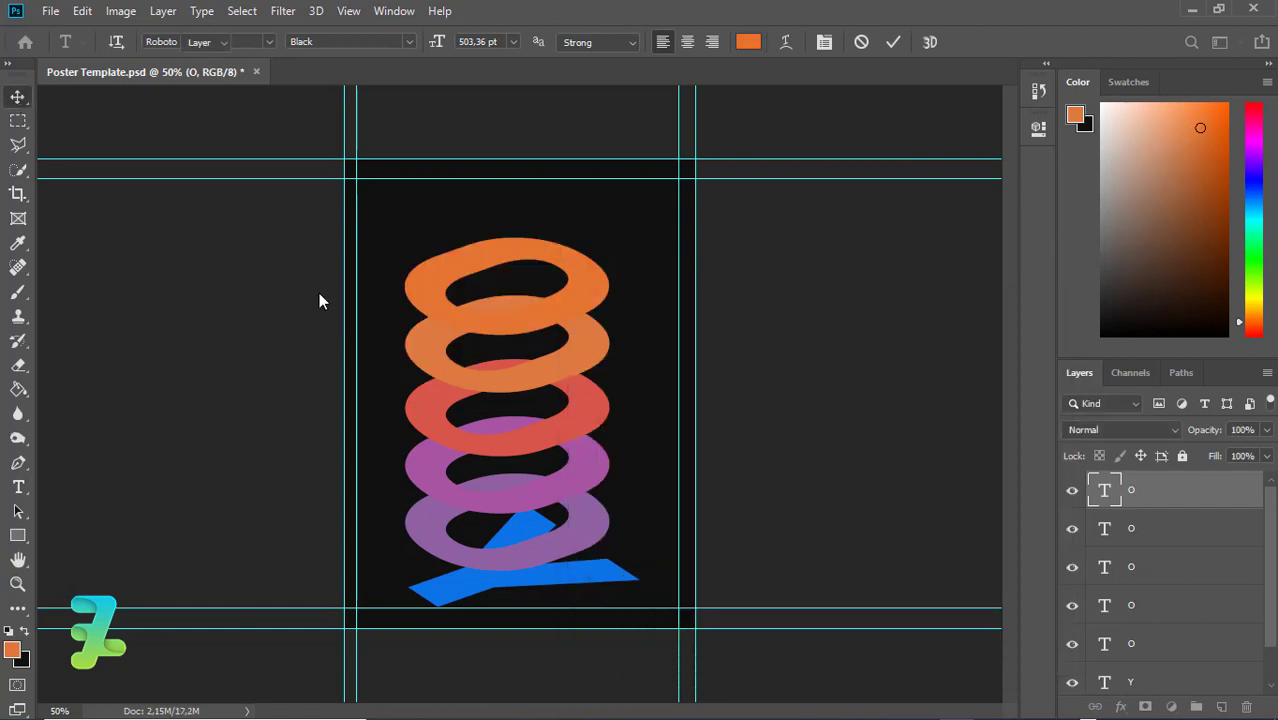
Duplicate the top ring again and move the copy above the stack
key(ctrl+j)
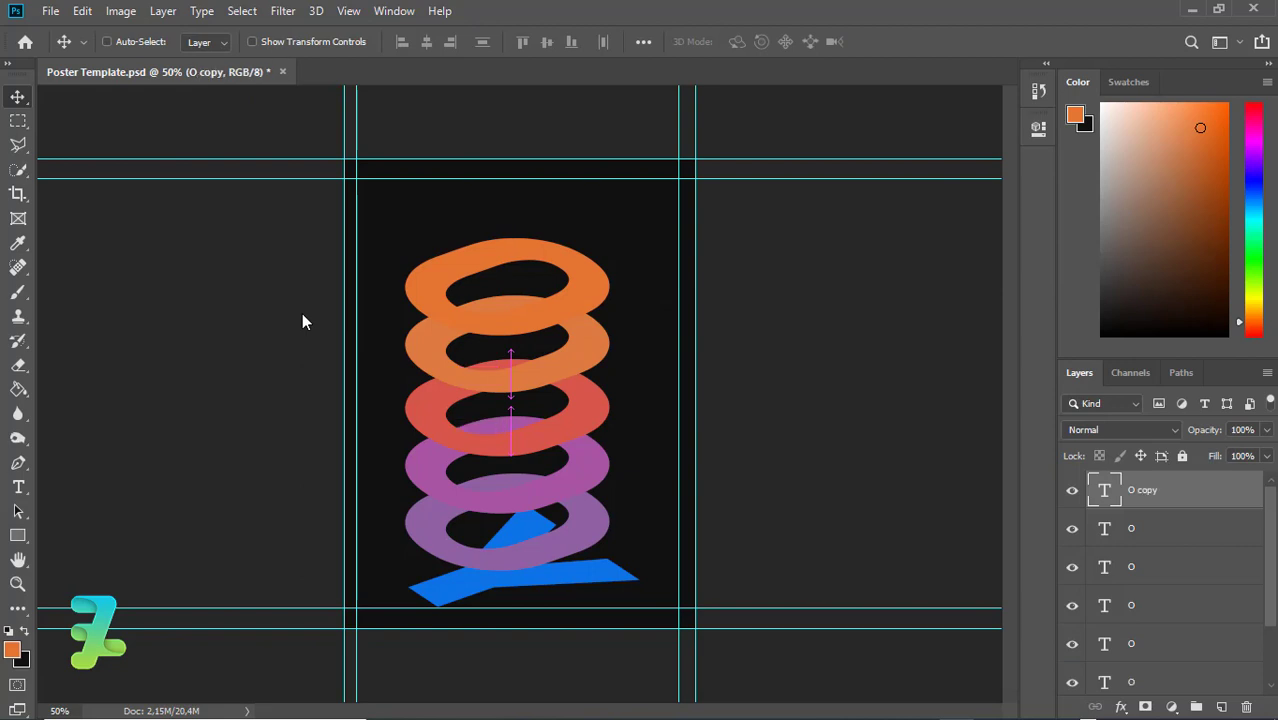
drag(444, 272, 432, 242)
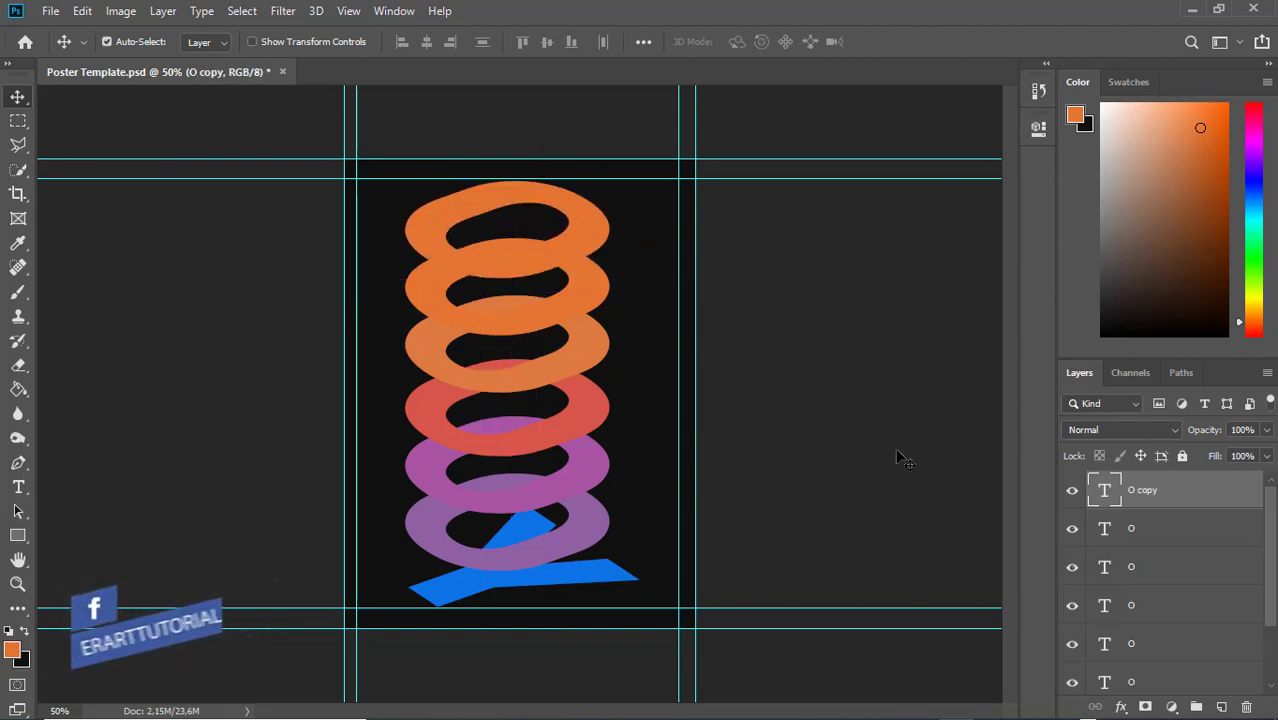
double_click(1111, 489)
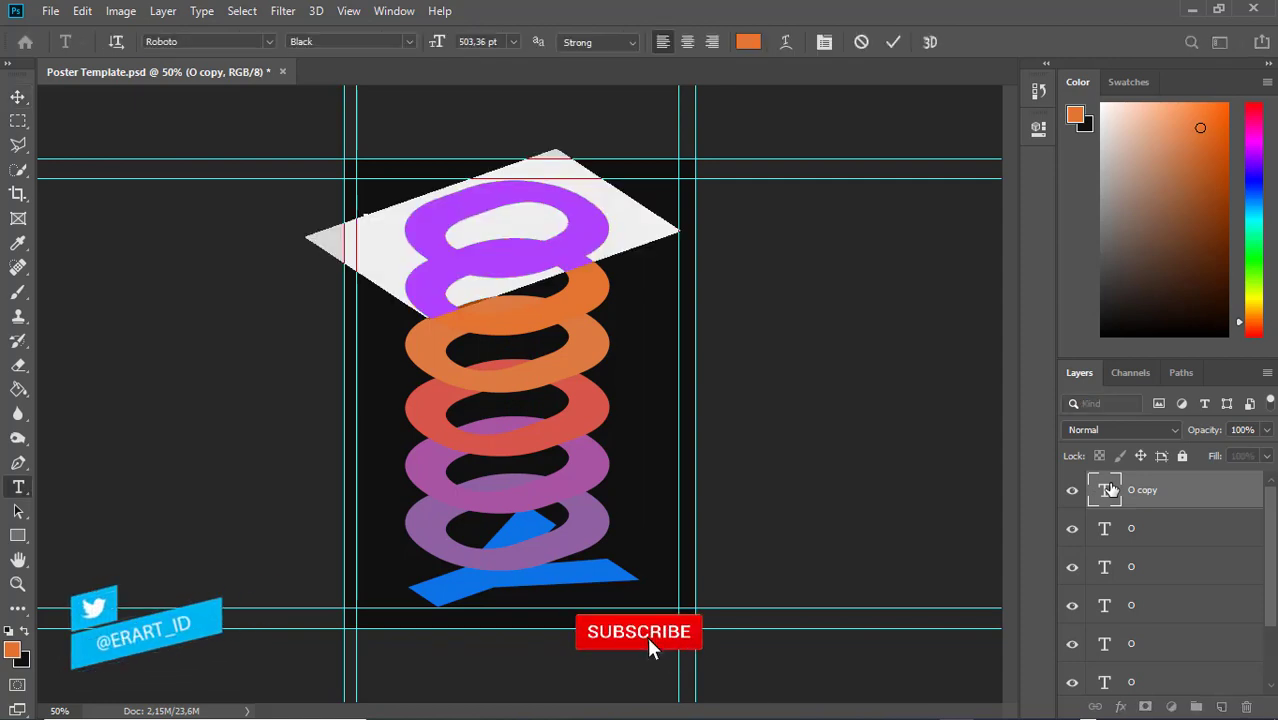
Replace the copy's letter with C after trying J, W, H, Y, P, L, M, A and S
text(J)
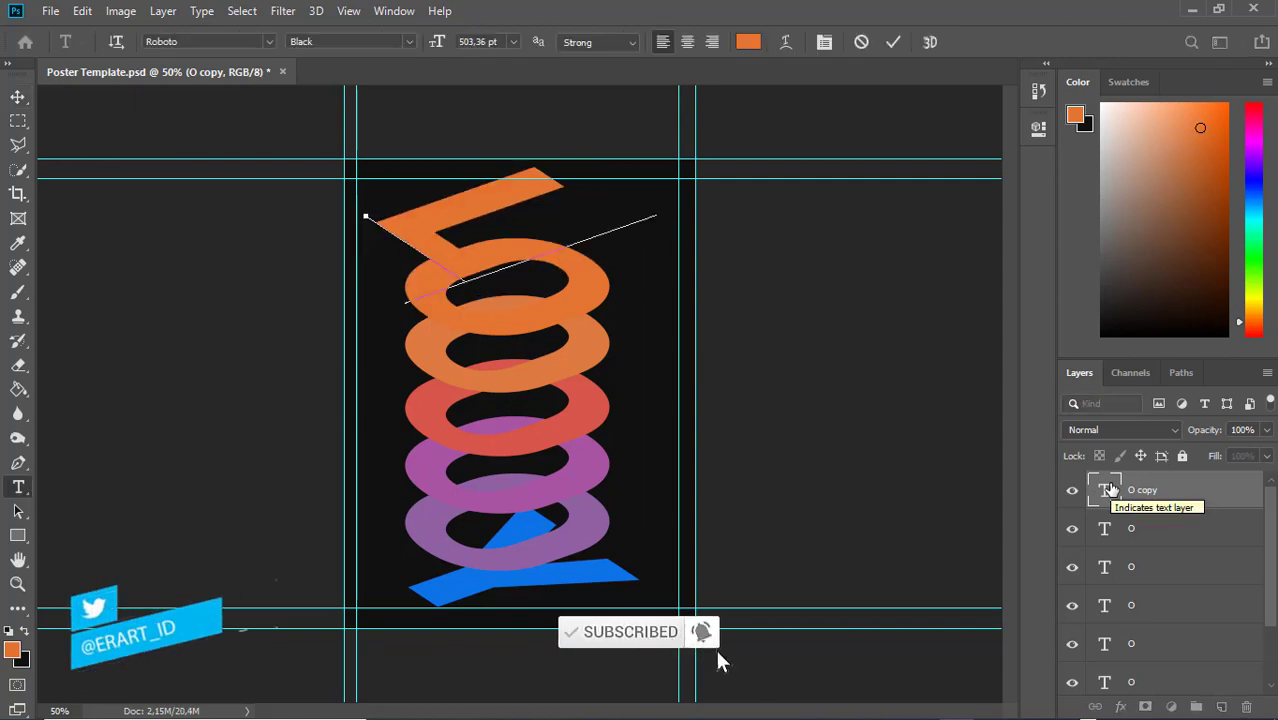
key(BackSpace)
text(W)
key(BackSpace)
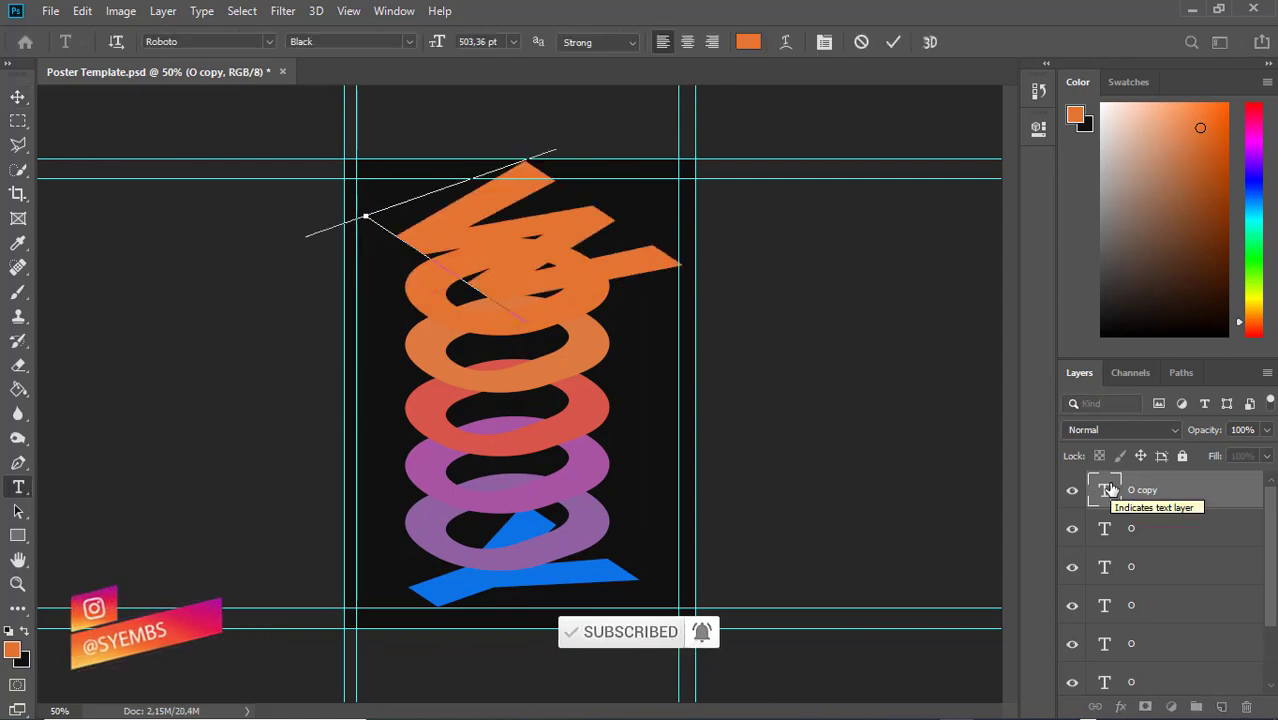
text(H)
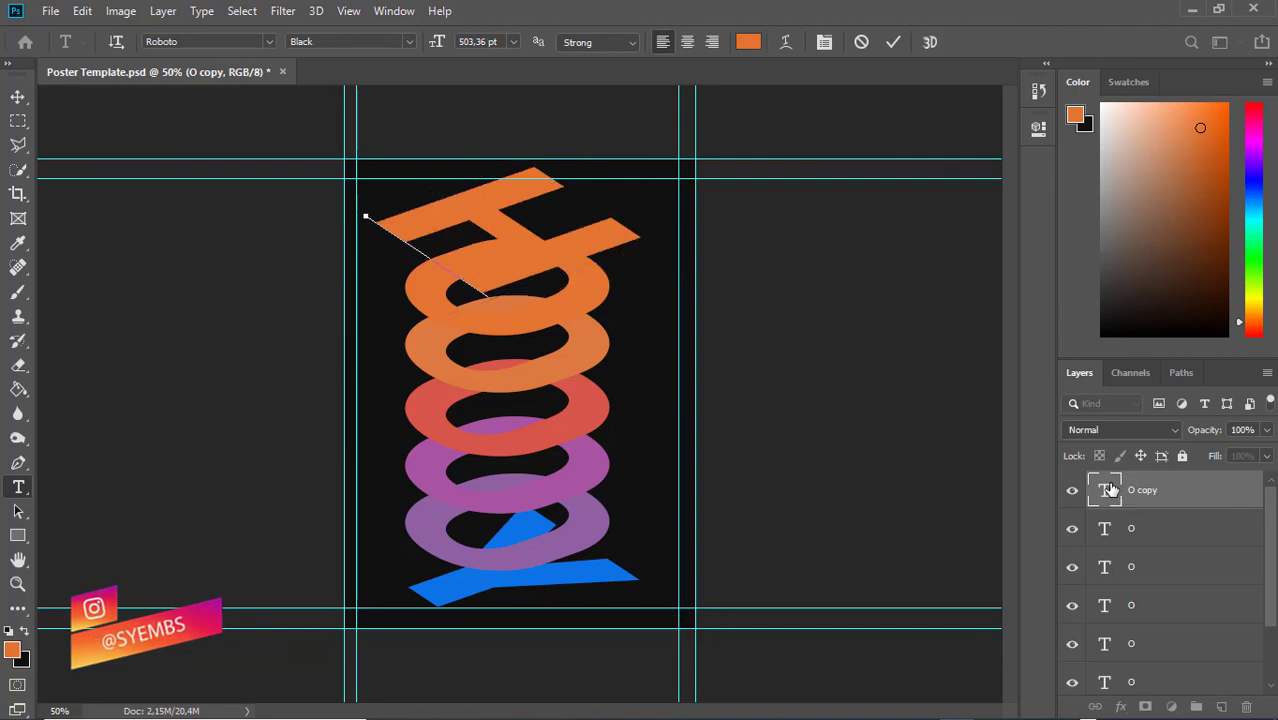
key(BackSpace)
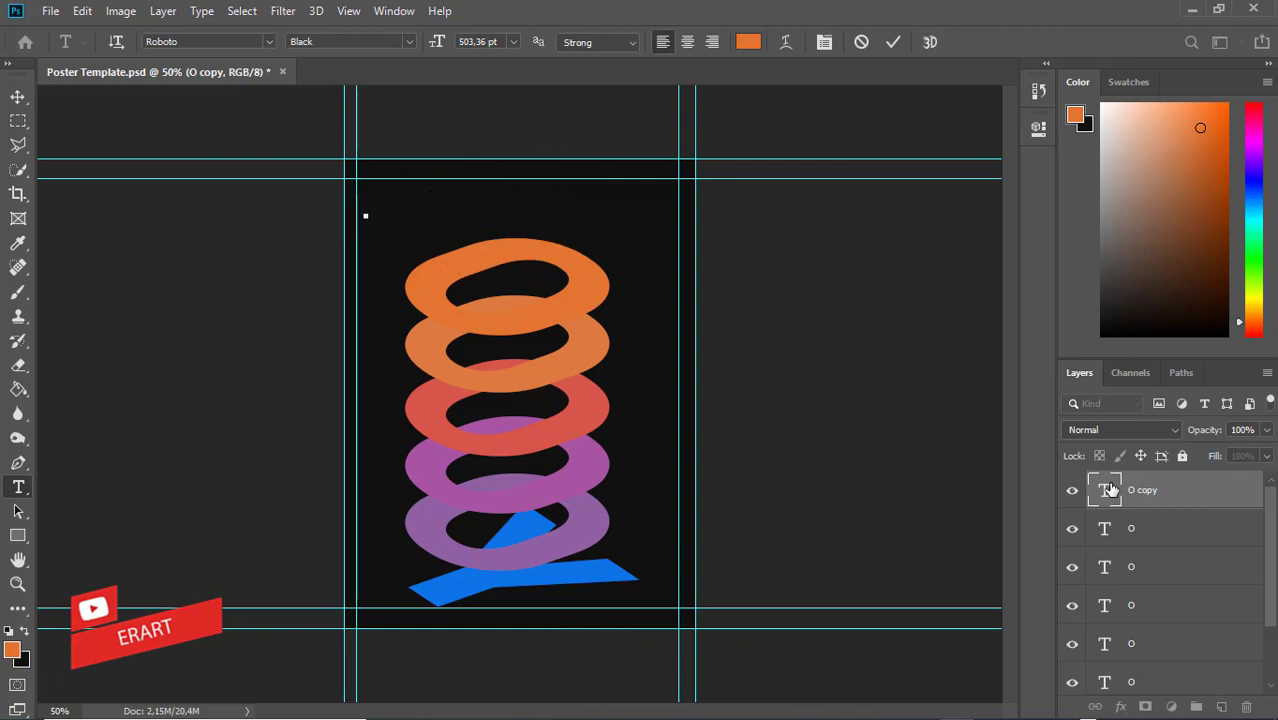
text(Y)
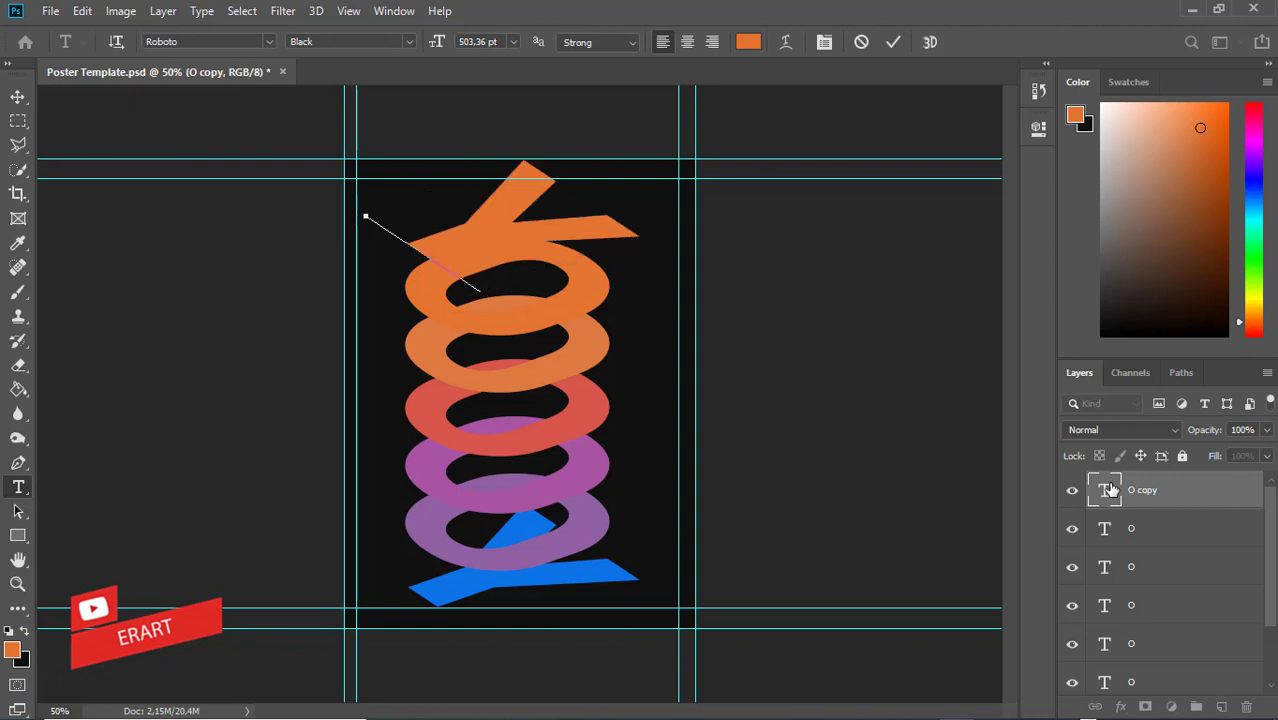
key(BackSpace)
text(P)
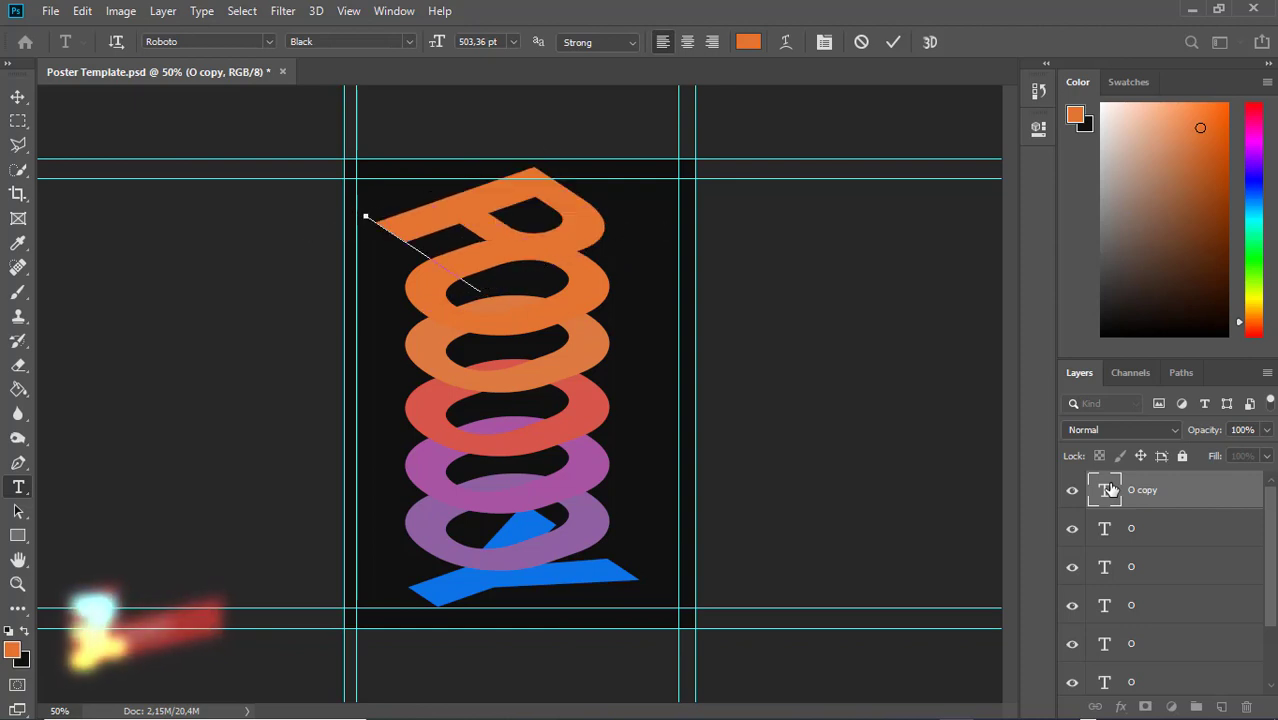
key(BackSpace)
text(L)
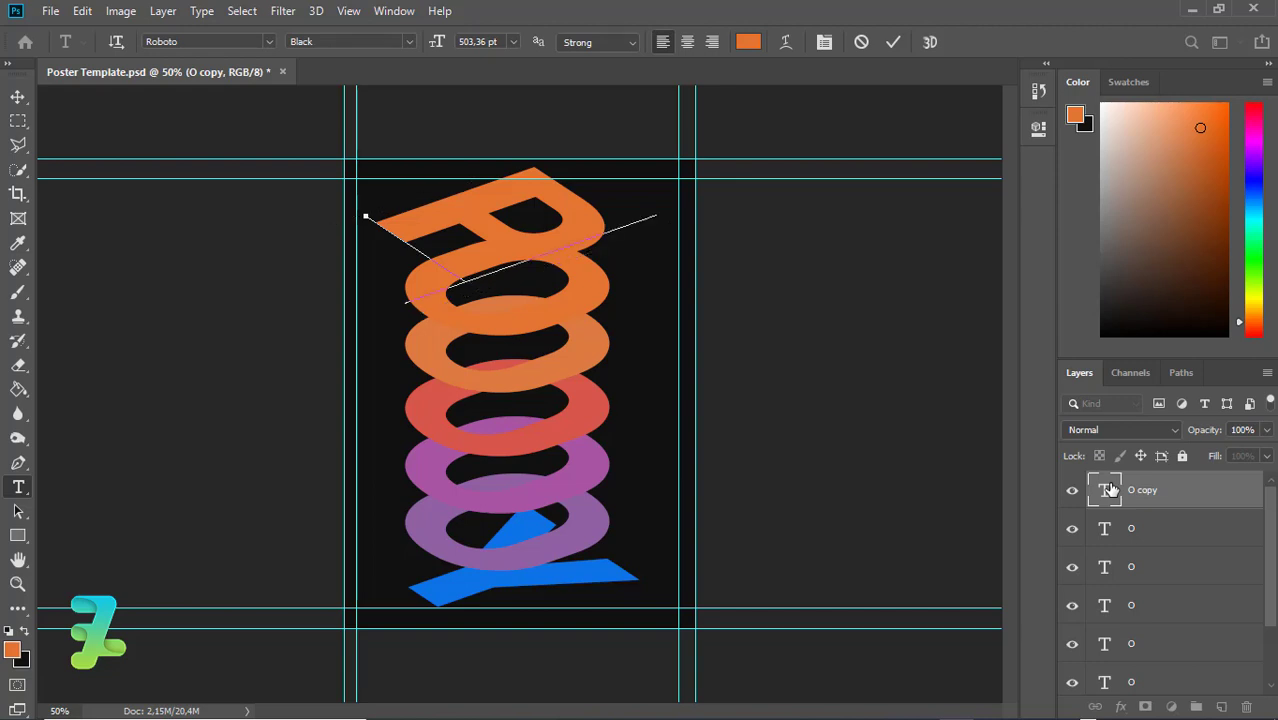
key(BackSpace)
text(M)
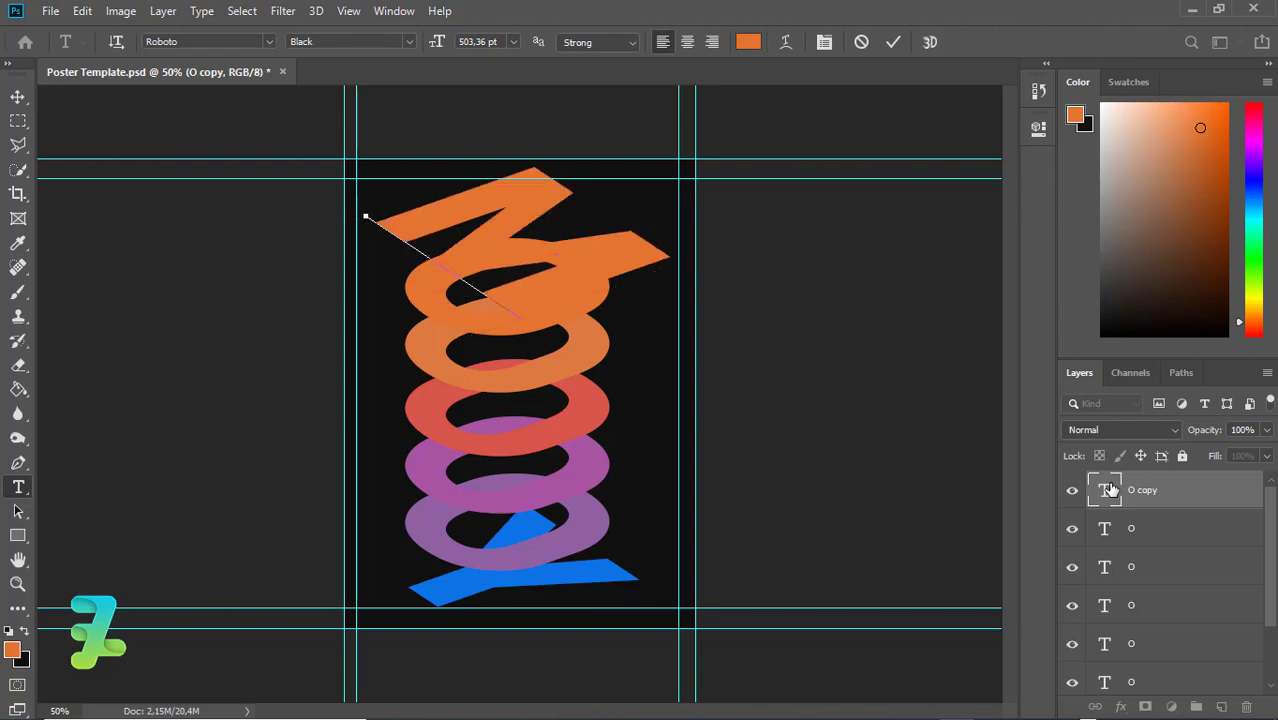
key(BackSpace)
text(A)
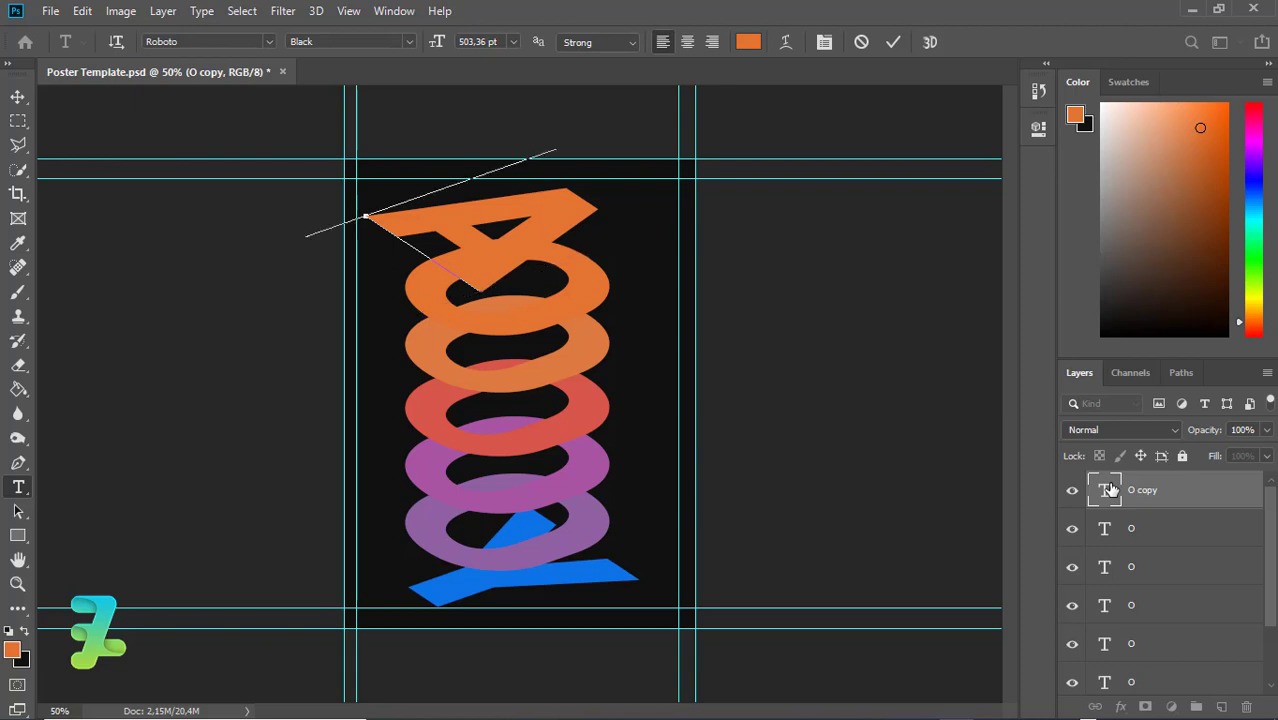
key(BackSpace)
text(S)
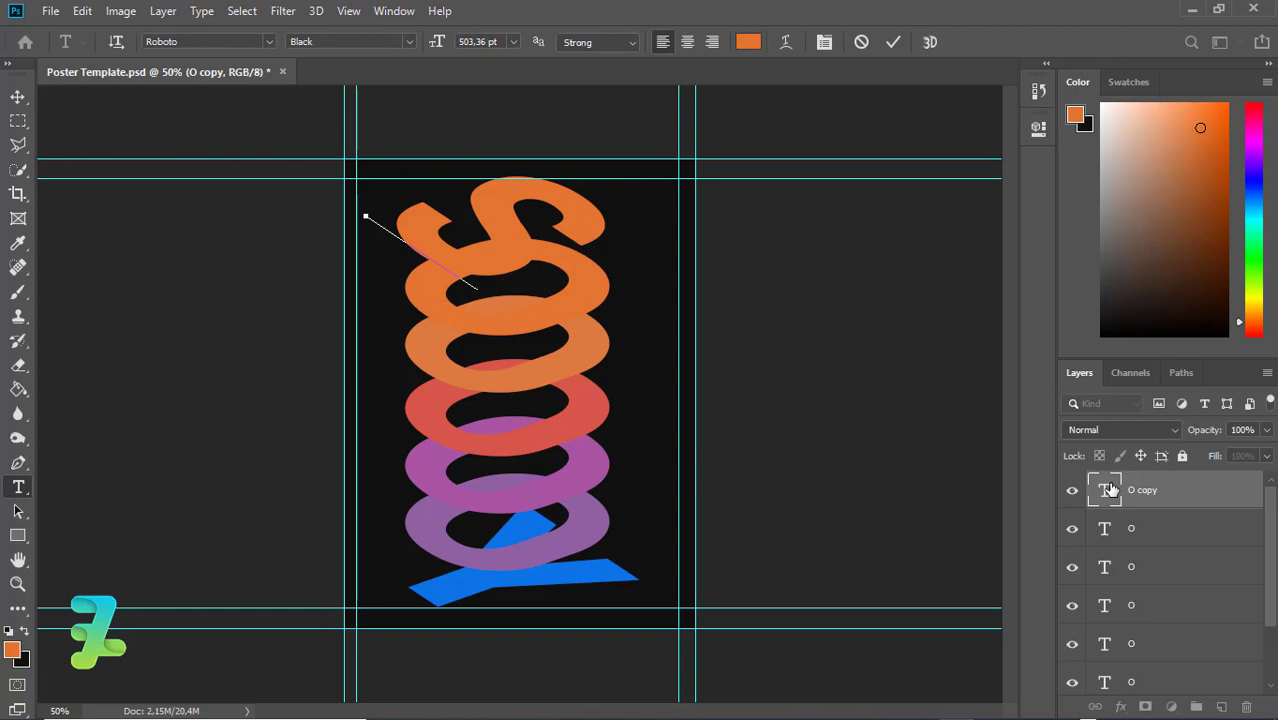
key(BackSpace)
text(C)
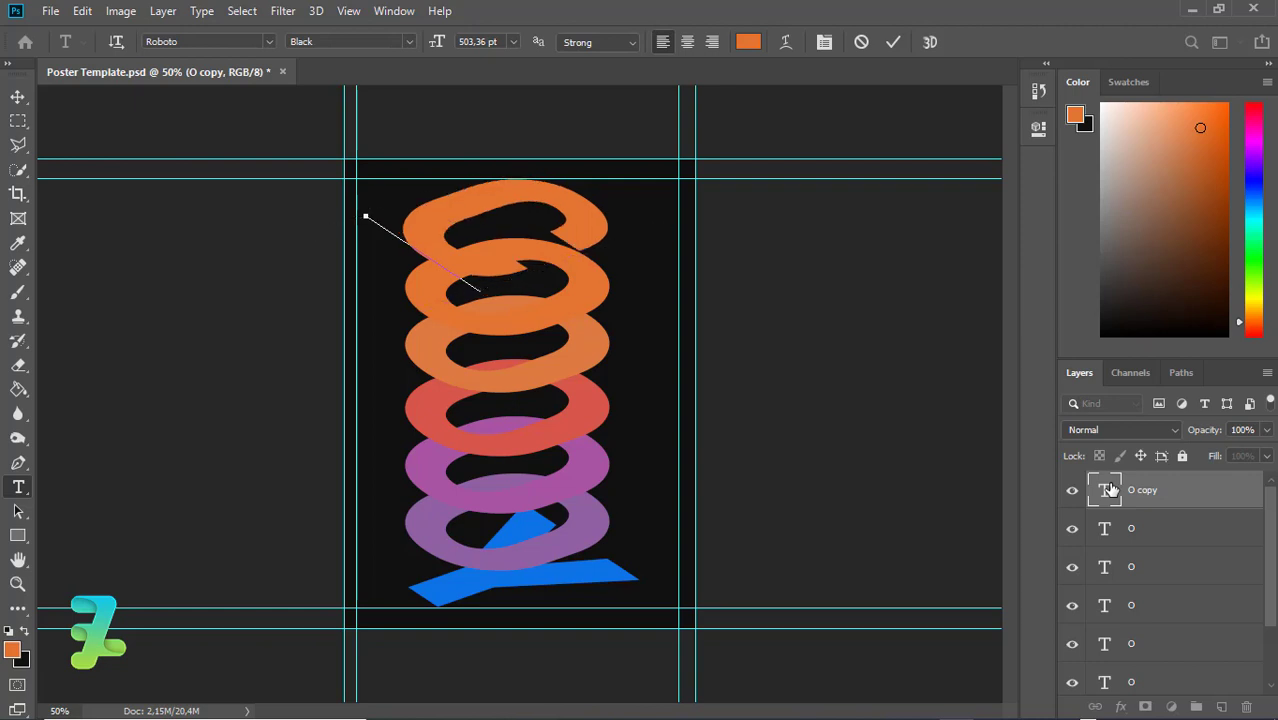
Commit the C and recolour it fully saturated bright orange ff6600
click(16, 96)
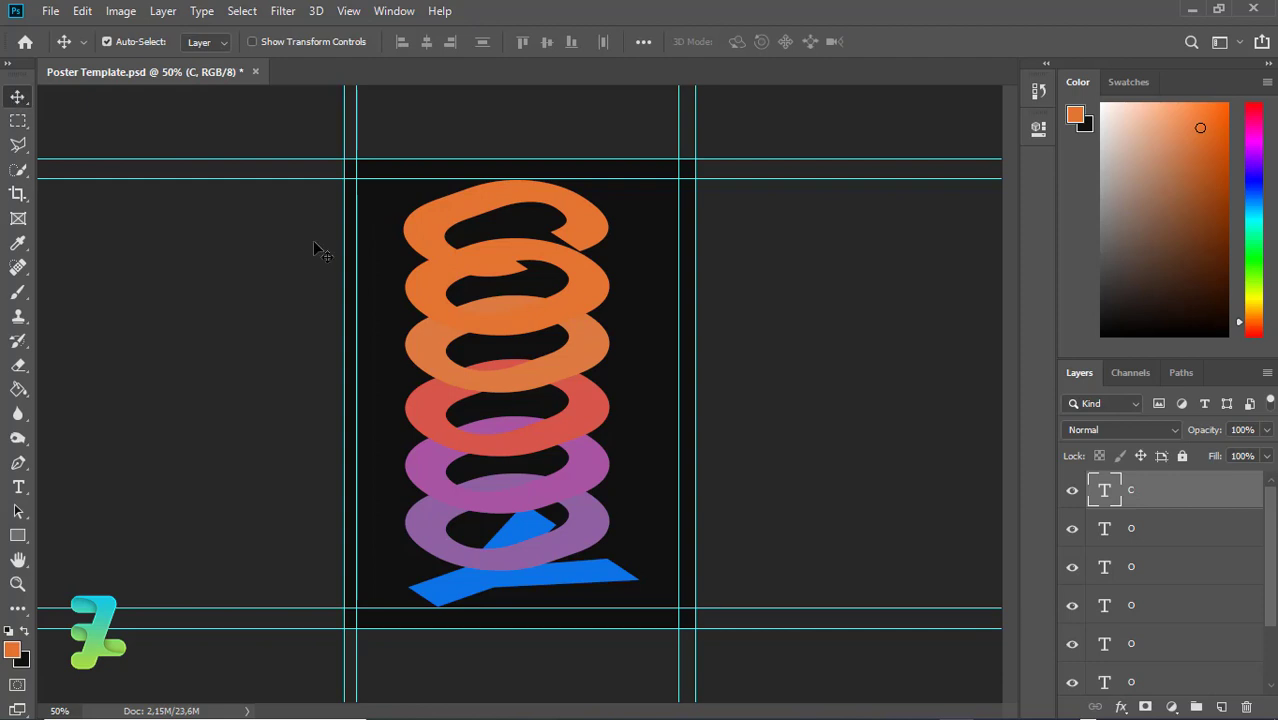
double_click(1106, 490)
click(12, 652)
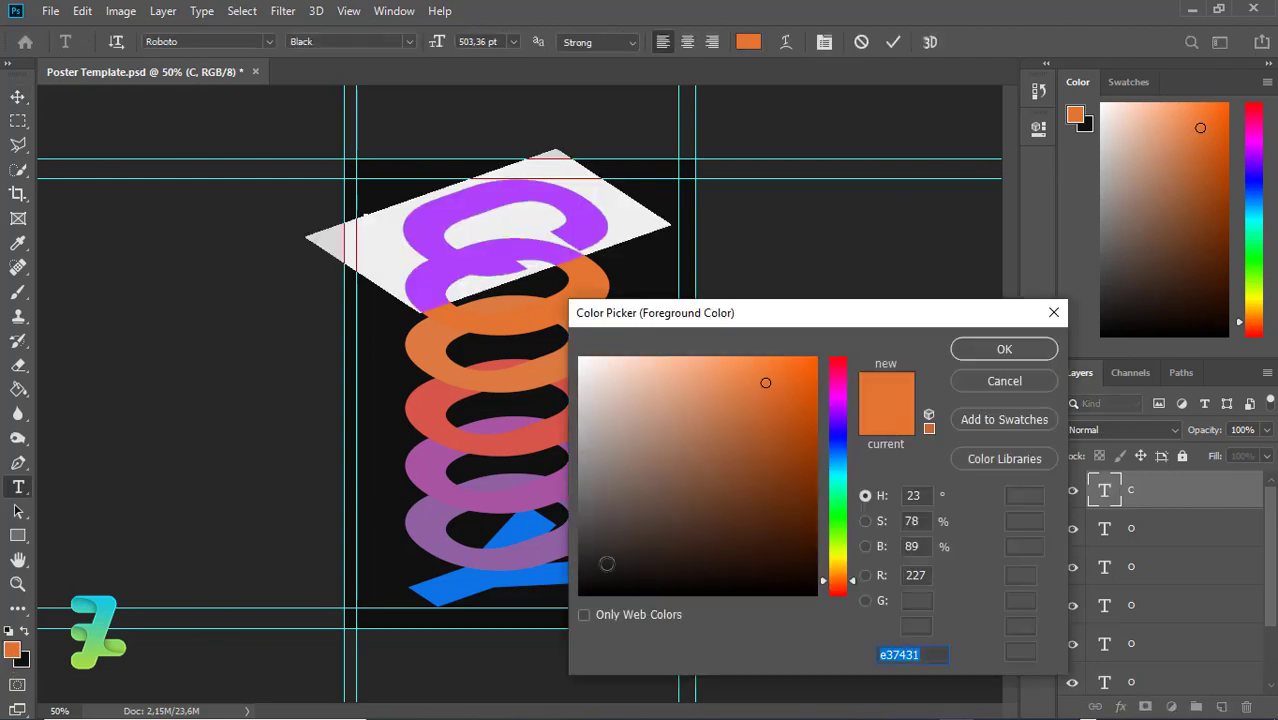
drag(828, 579, 839, 576)
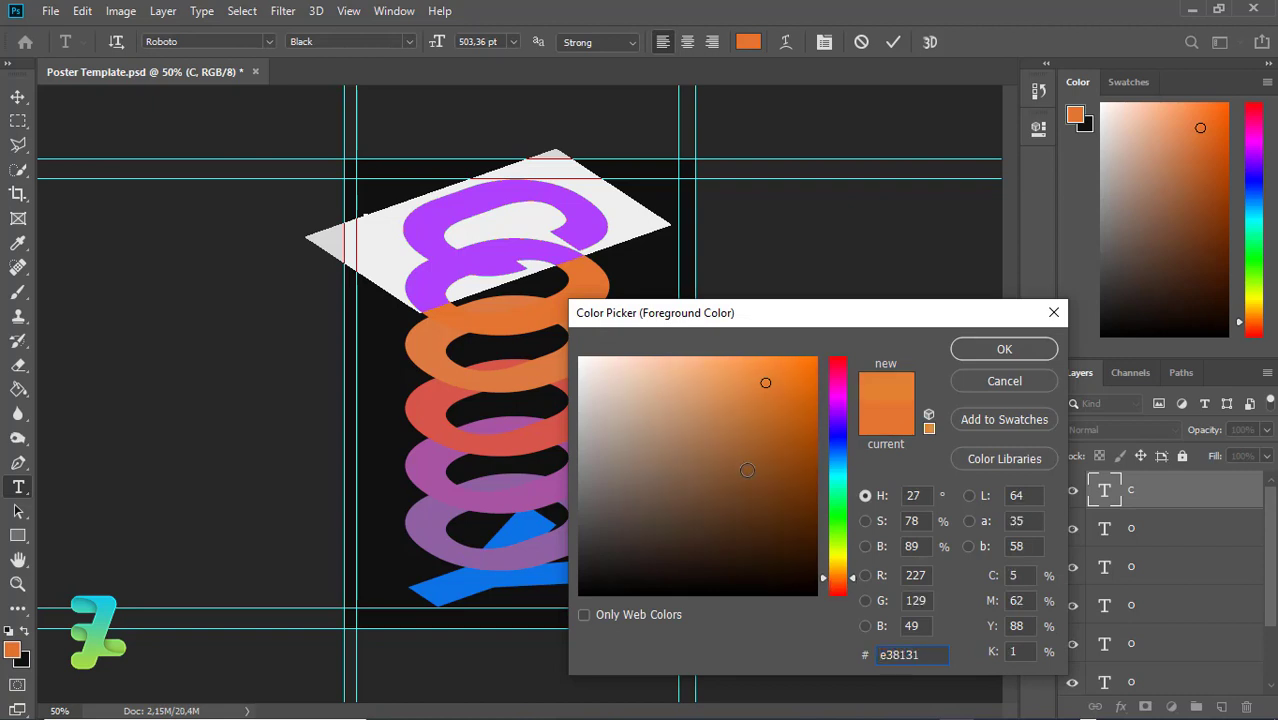
drag(747, 470, 928, 252)
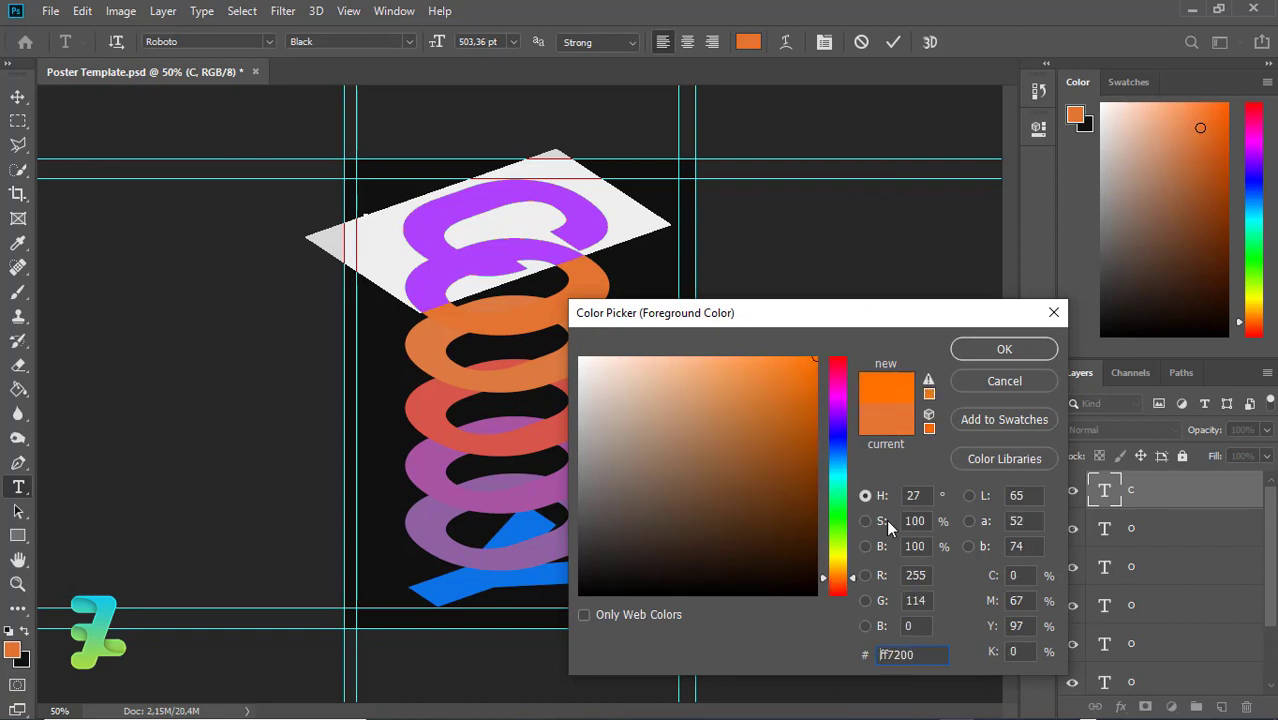
drag(838, 578, 839, 588)
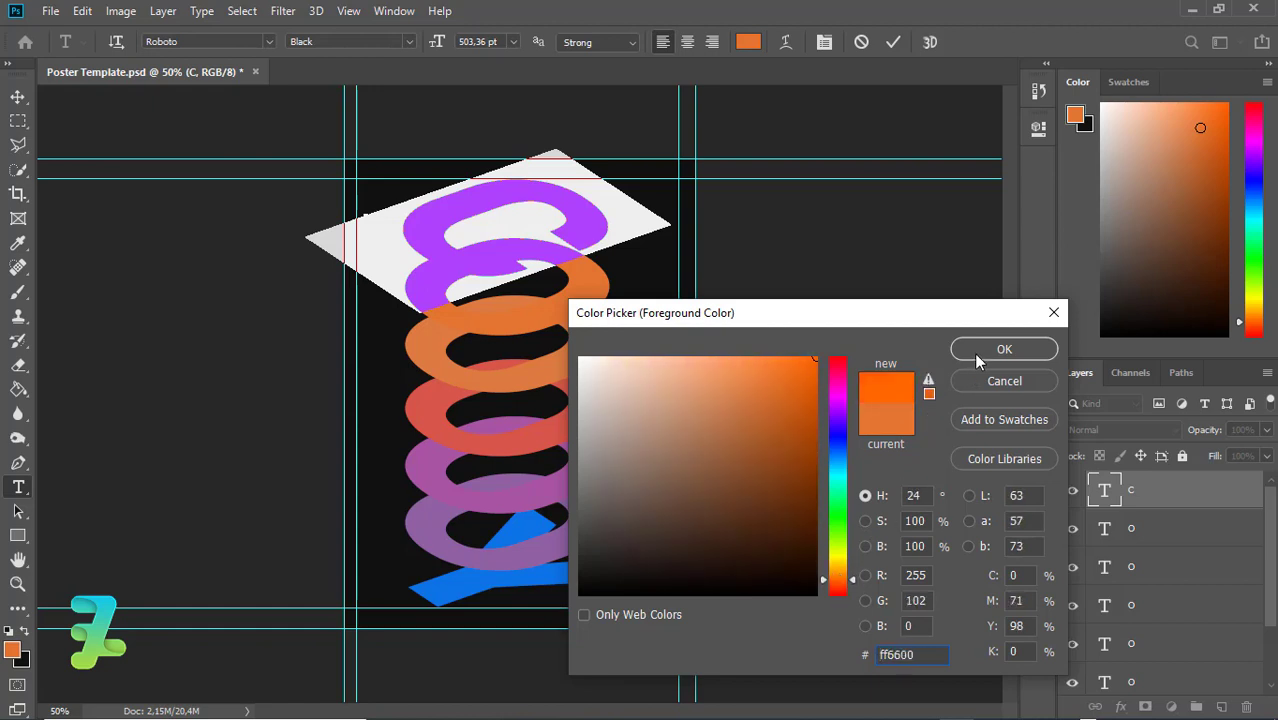
click(977, 355)
click(26, 101)
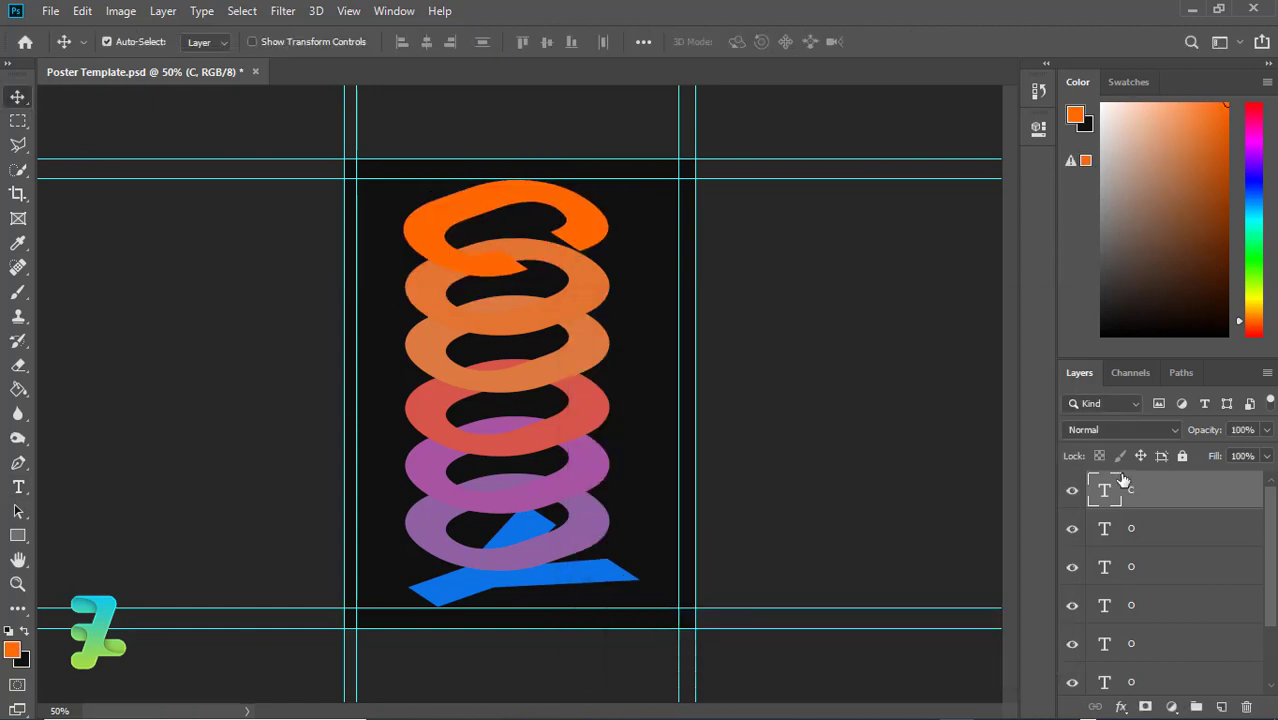
Group the letter layers down to Y into Group 1 and centre it horizontally on the canvas
drag(1272, 538, 1274, 595)
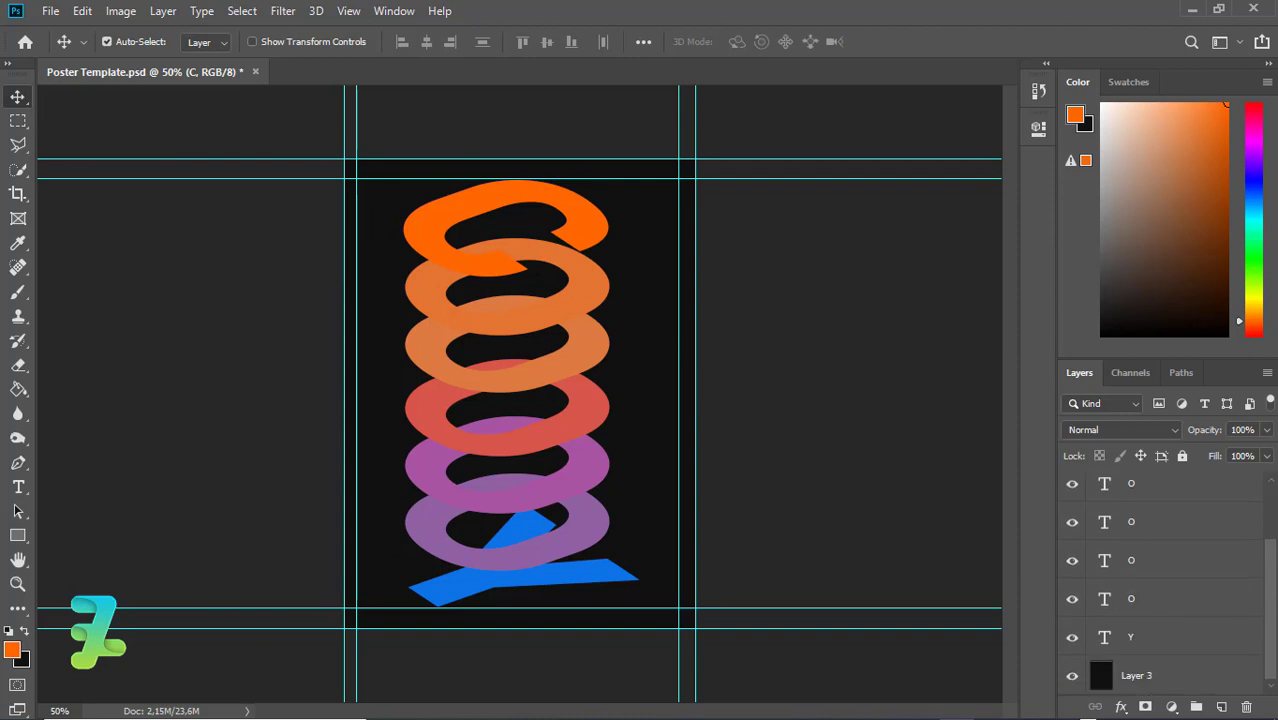
shift+click(1202, 641)
key(ctrl+g)
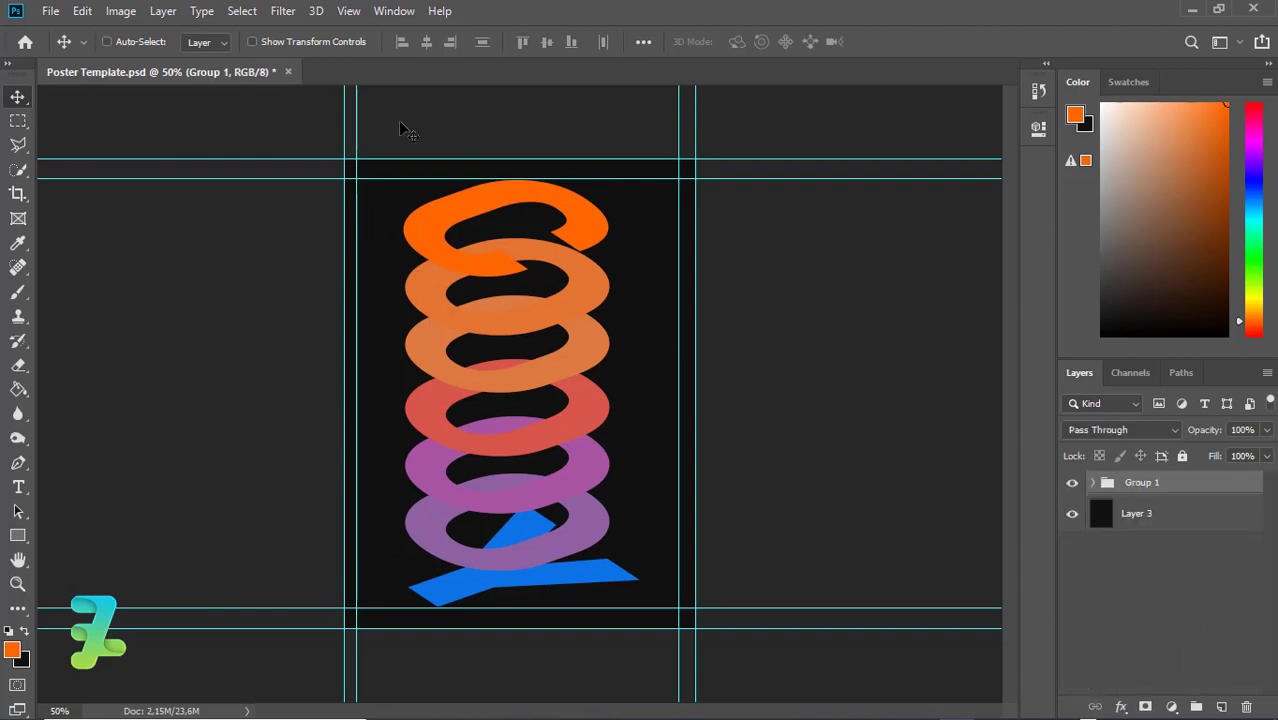
key(ctrl+a)
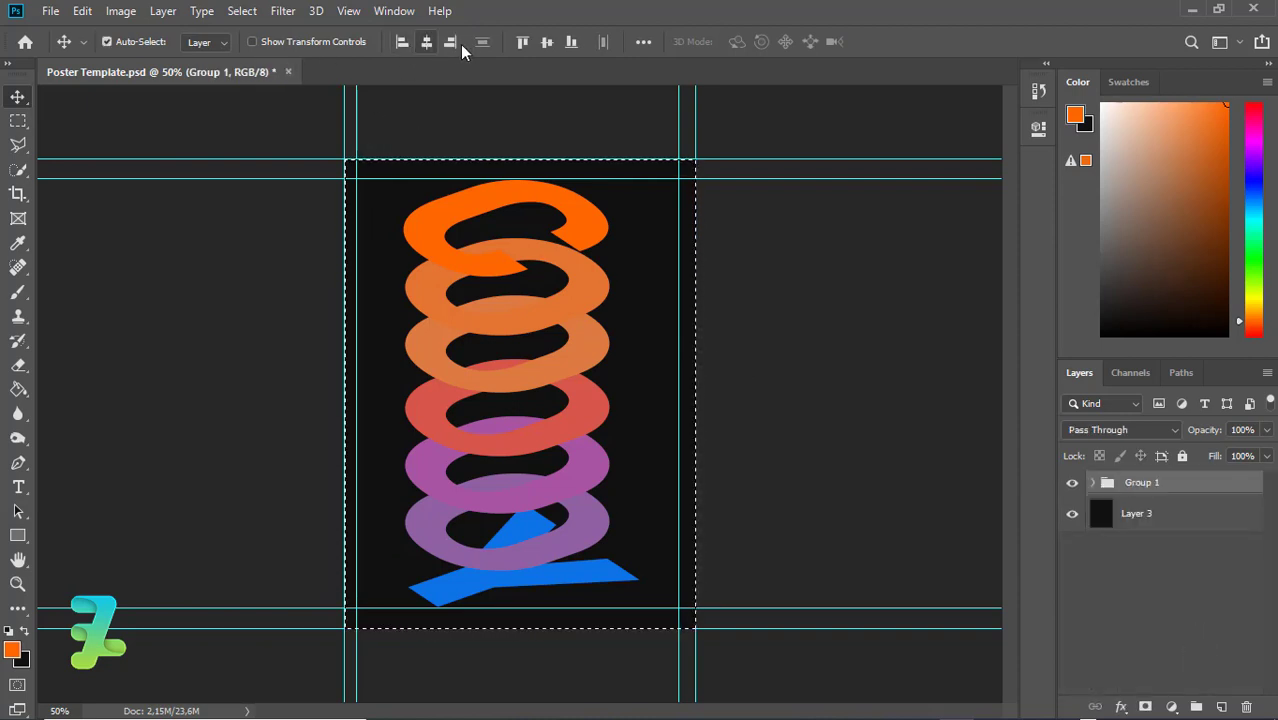
click(546, 44)
key(ctrl+d)
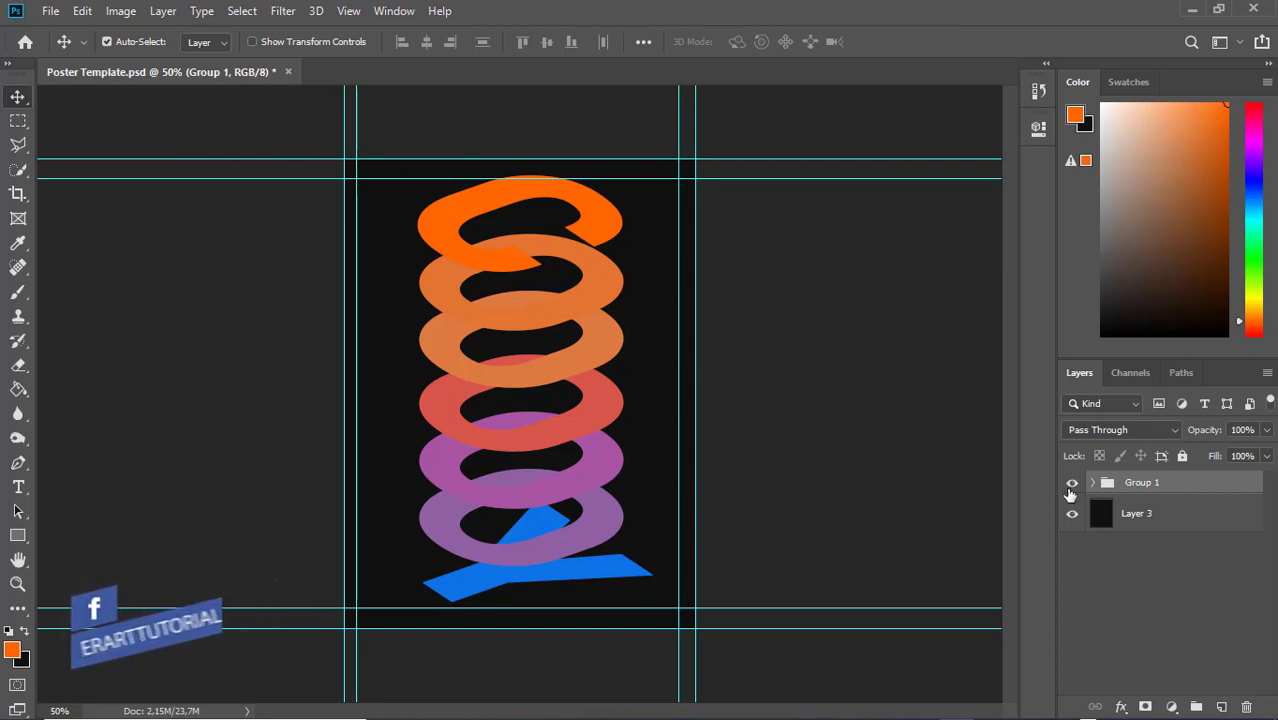
click(1093, 482)
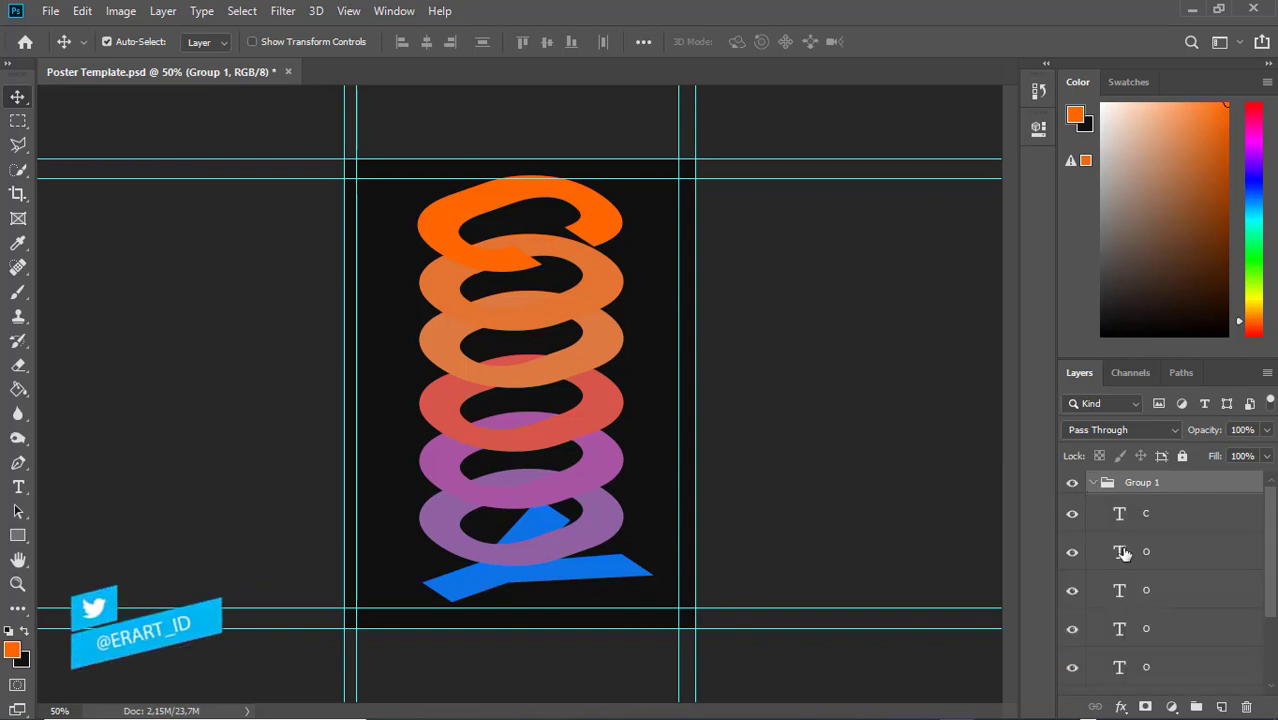
click(1155, 566)
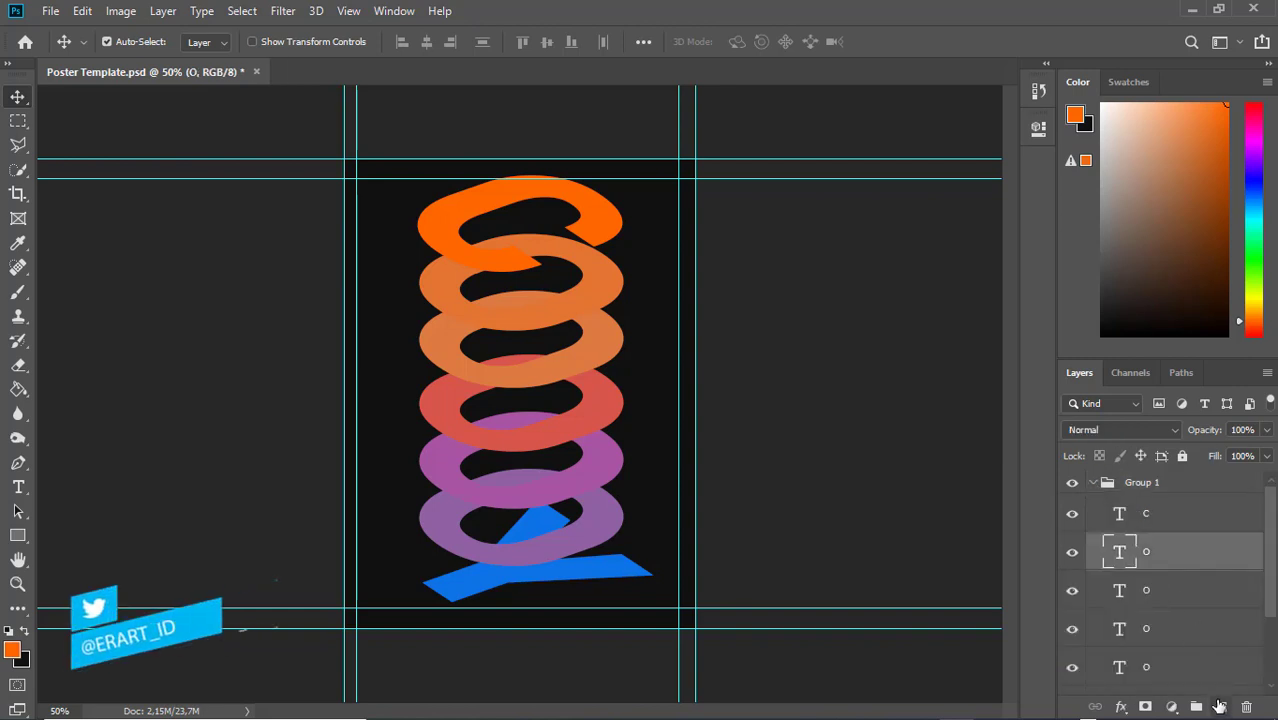
Add a new Layer 4 clipped to the ring under the C, with a black brush ready
click(1219, 706)
right_click(1185, 556)
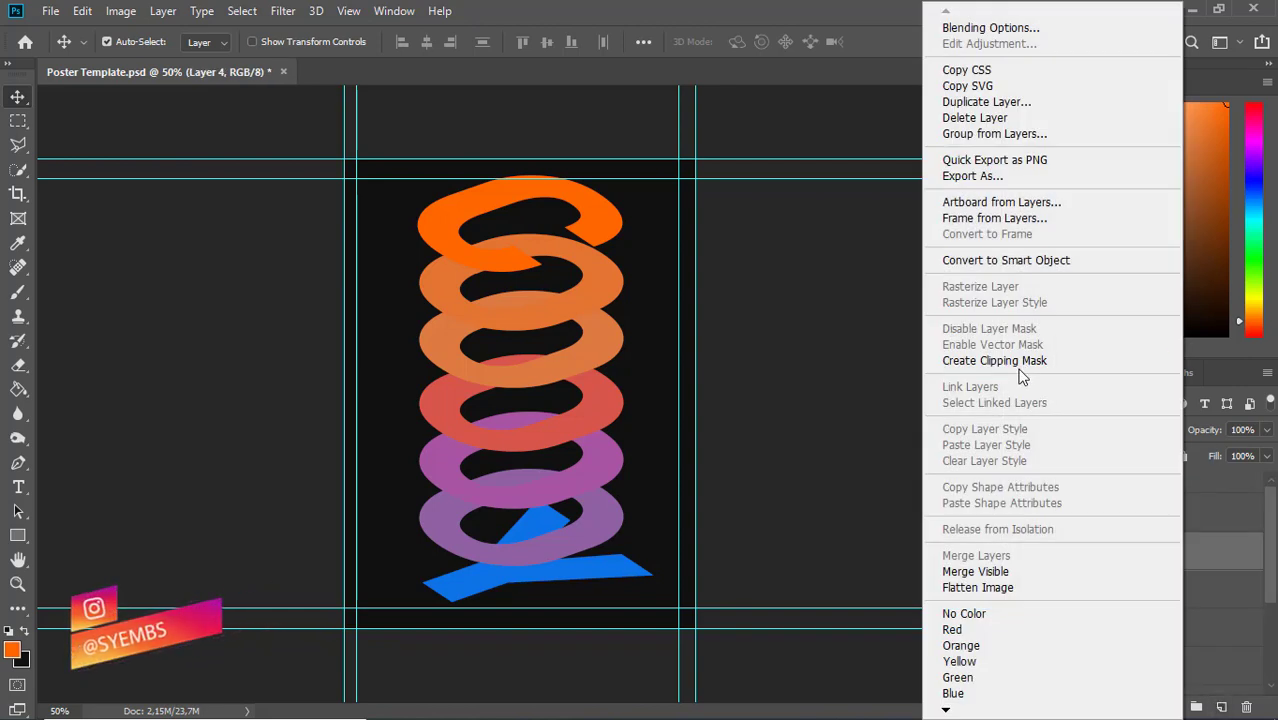
click(1017, 361)
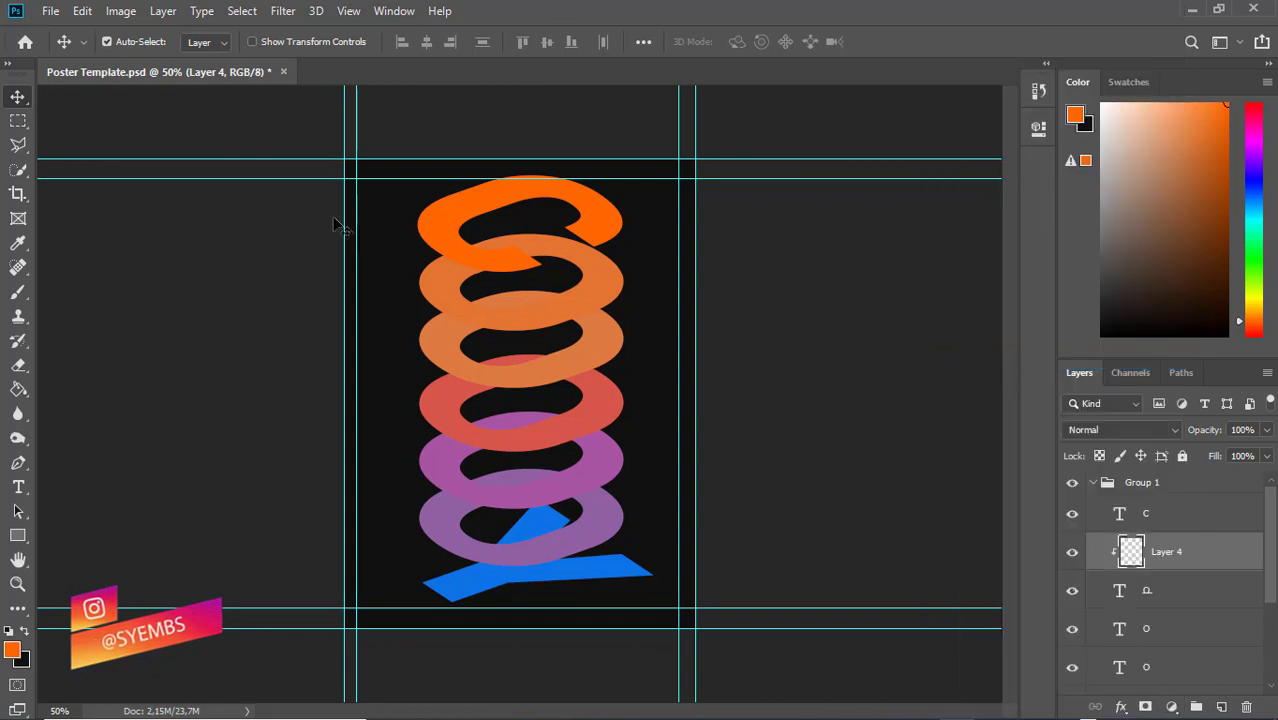
click(17, 291)
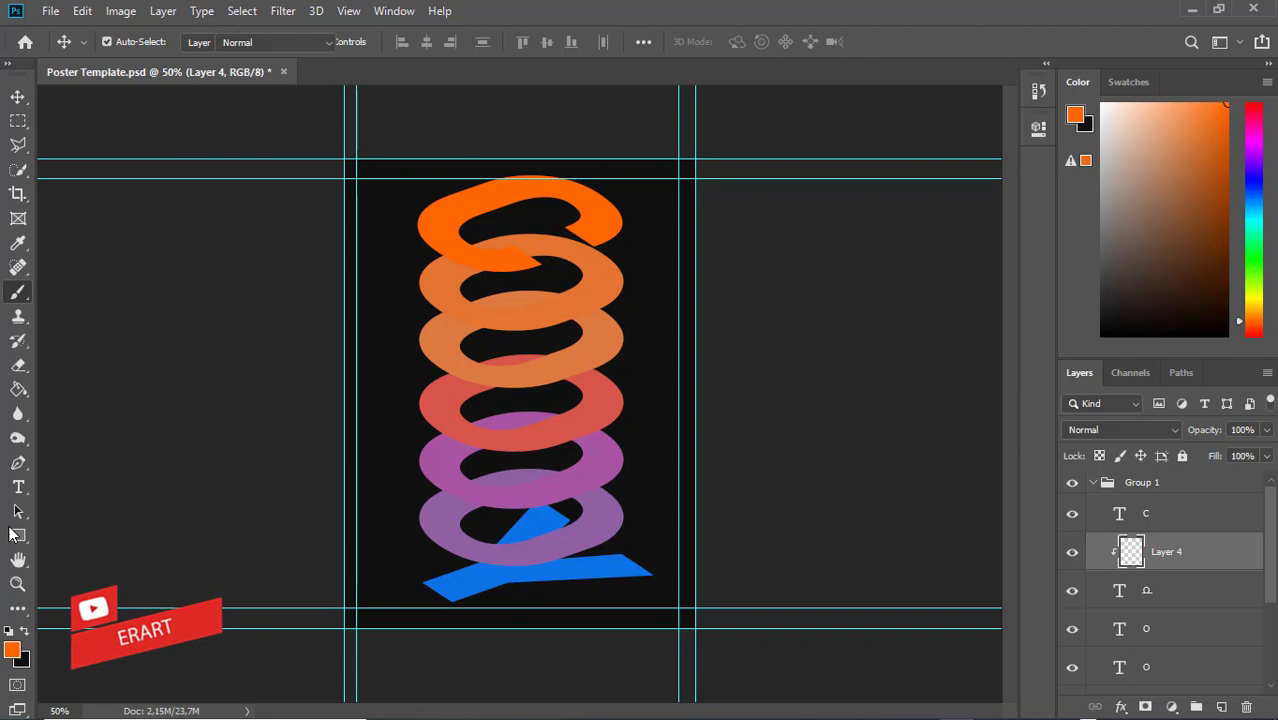
click(26, 630)
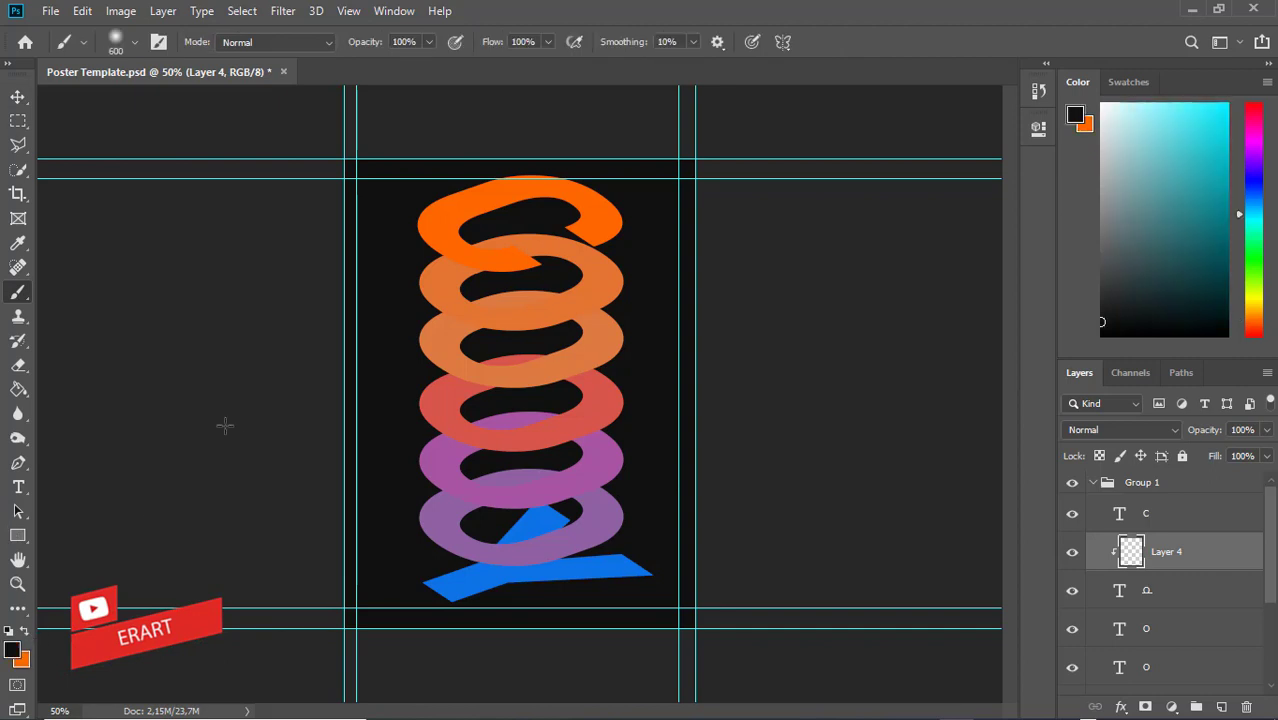
click(136, 44)
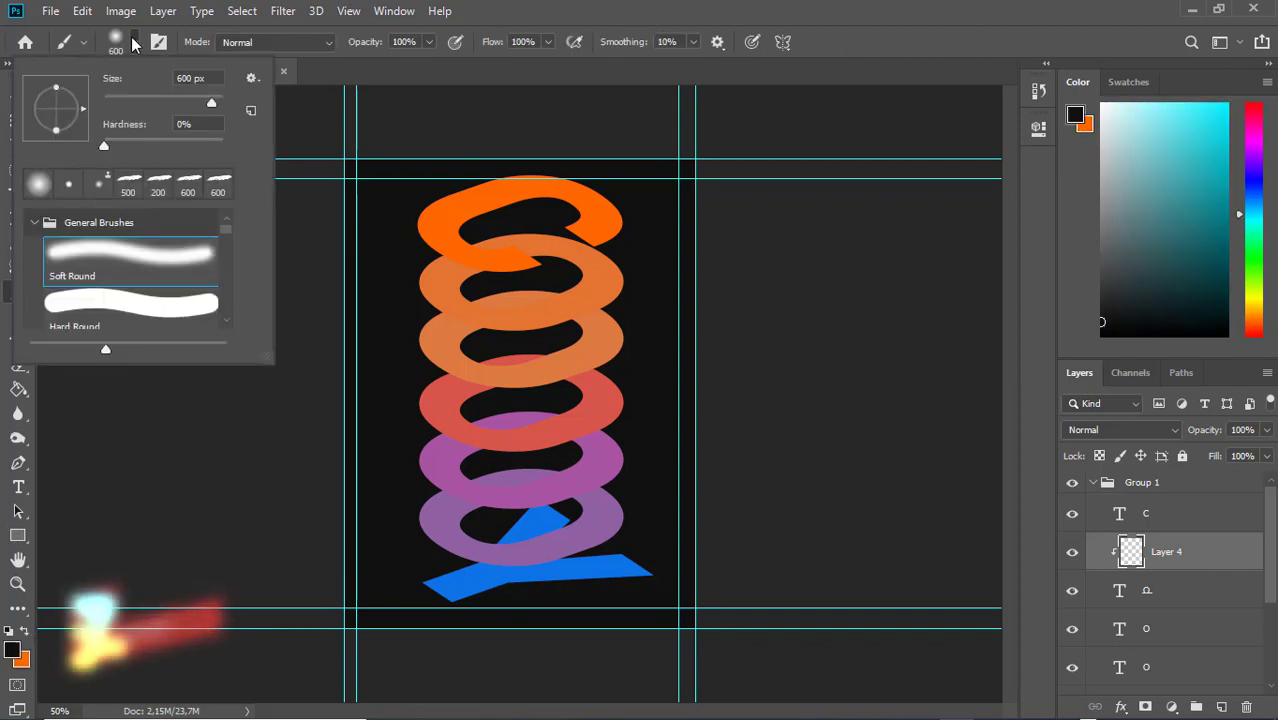
click(135, 44)
Paint a soft black shadow on the second ring under the C, shrinking the brush to 90
click(429, 223)
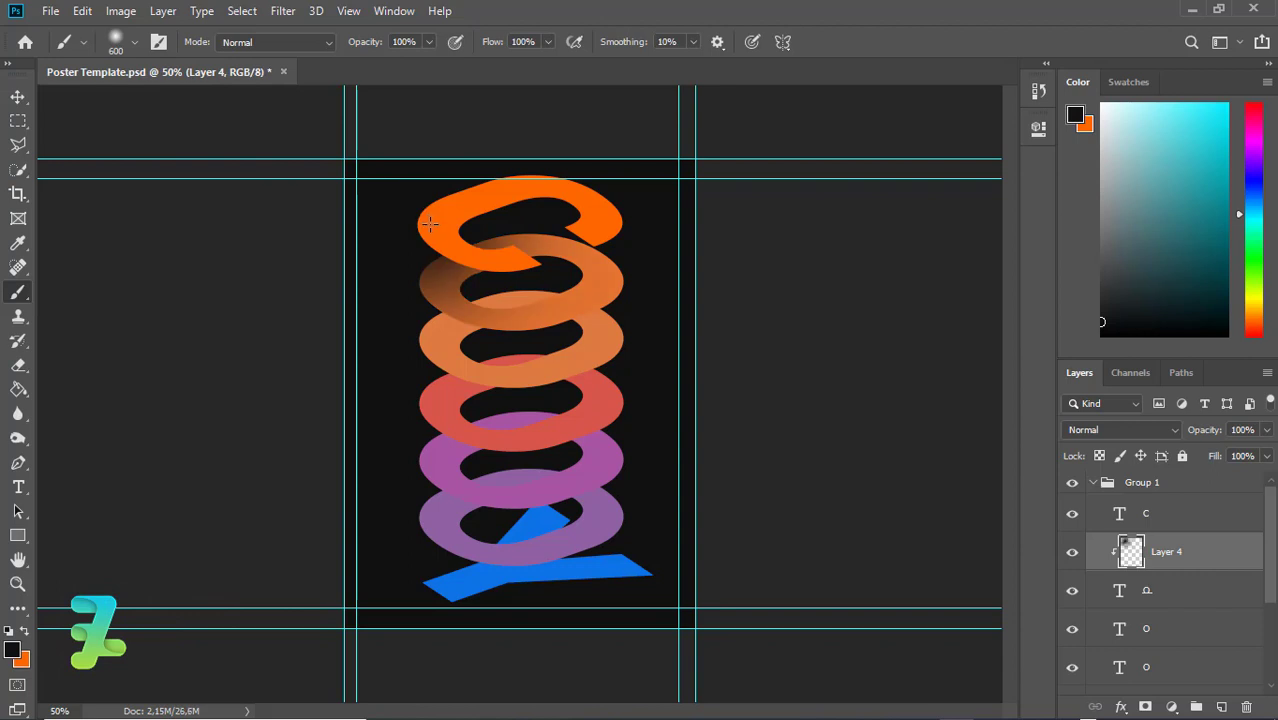
key(ctrl+z)
key(bracketleft)
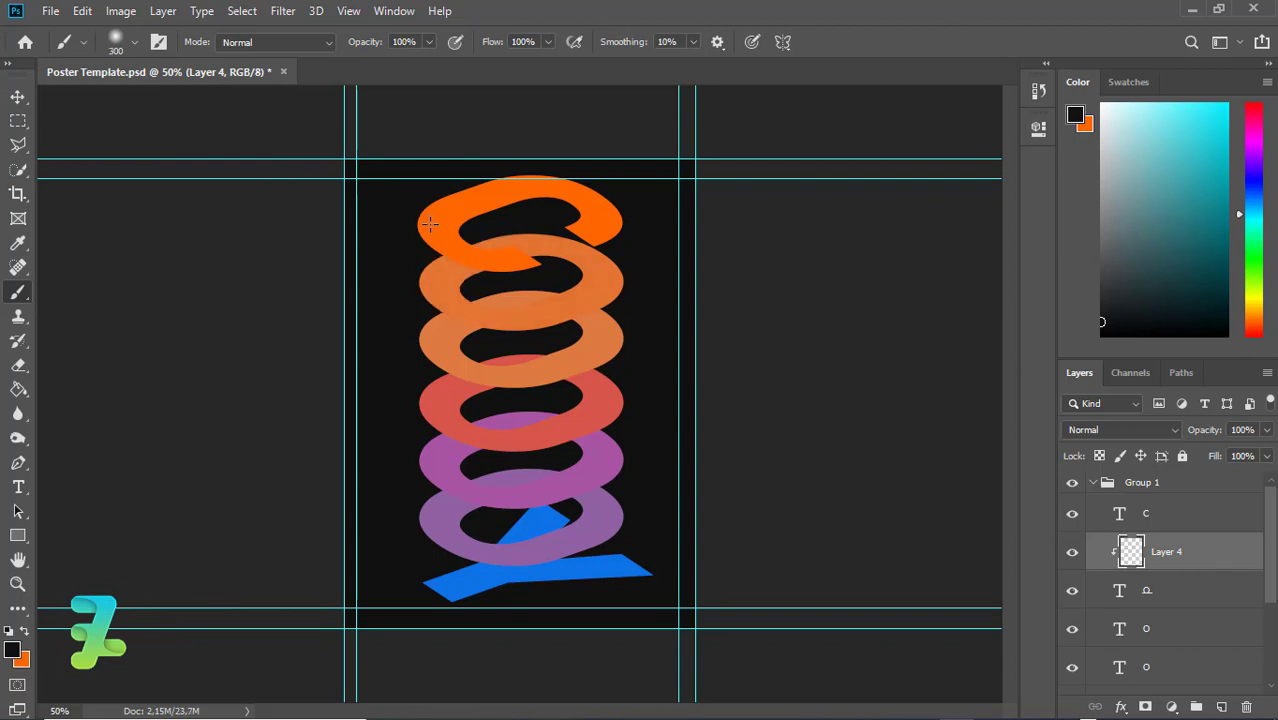
drag(429, 223, 451, 229)
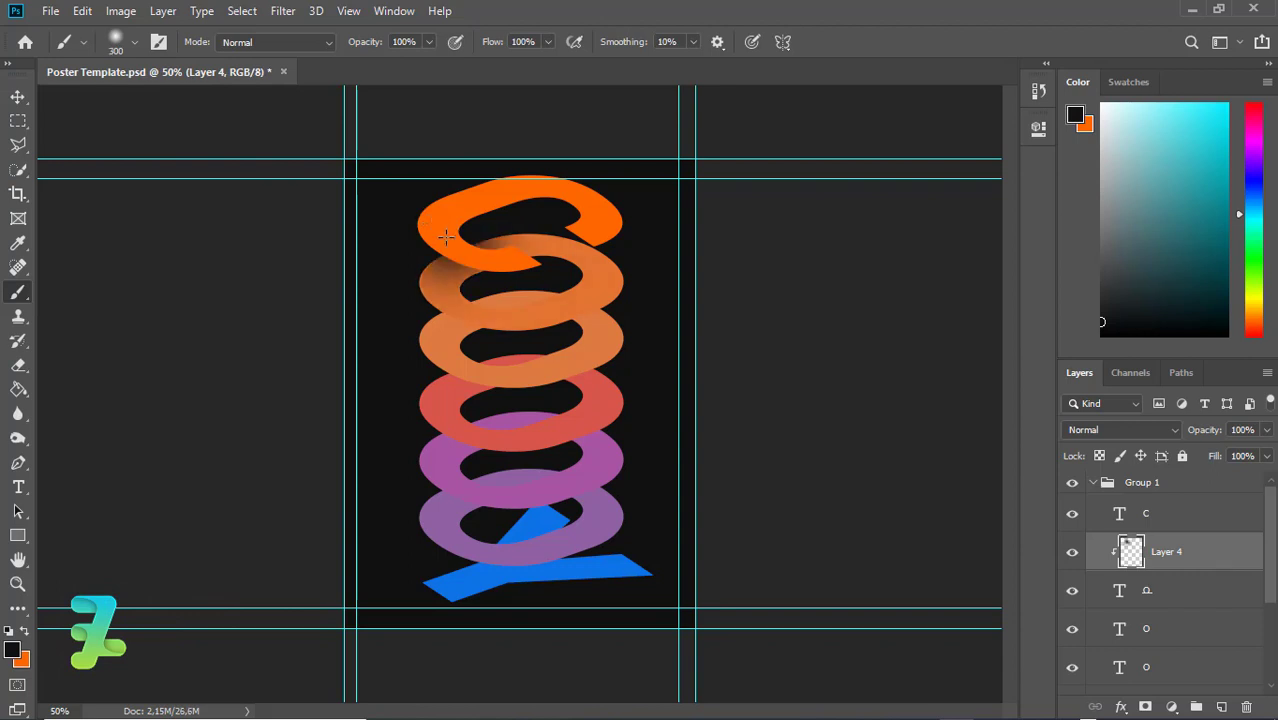
key(ctrl+z)
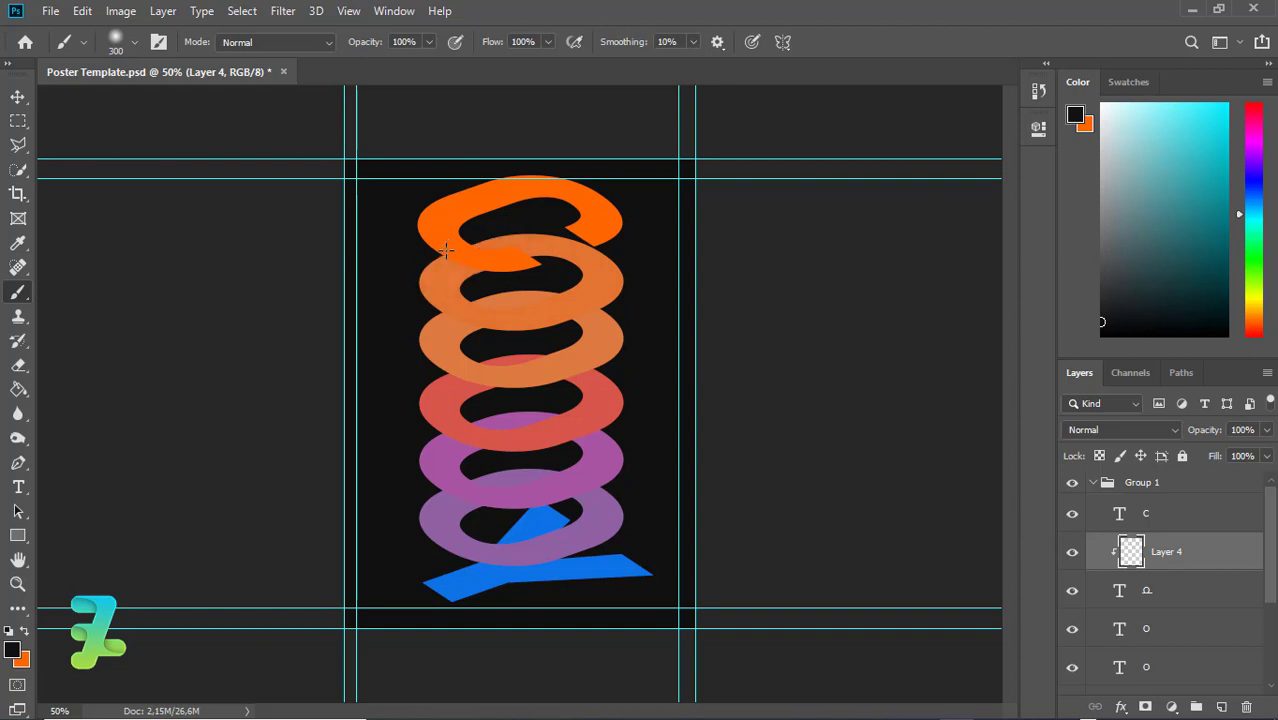
mouse_move(440, 246)
mouse_down()
mouse_move(455, 260)
mouse_move(437, 240)
mouse_move(450, 237)
mouse_up()
key(ctrl+z)
key(bracketleft)
key(ctrl+z)
key(ctrl+z)
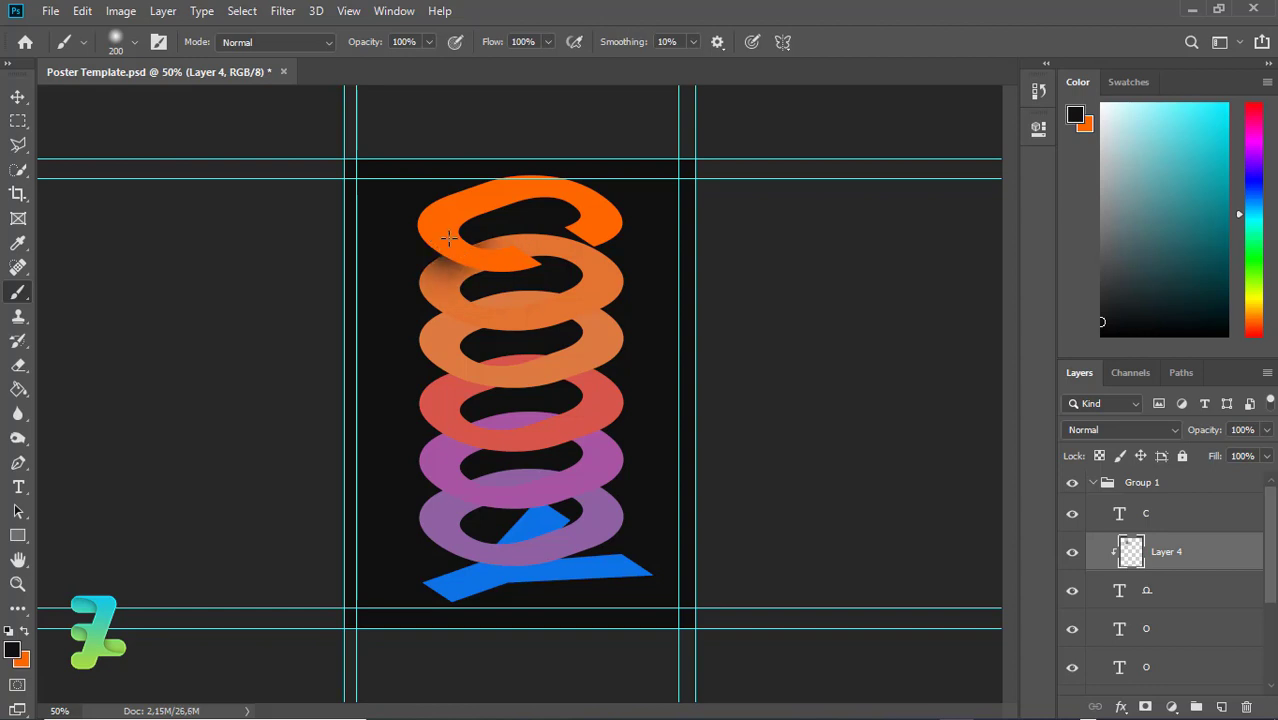
key(ctrl+z)
key(bracketleft)
drag(464, 249, 471, 256)
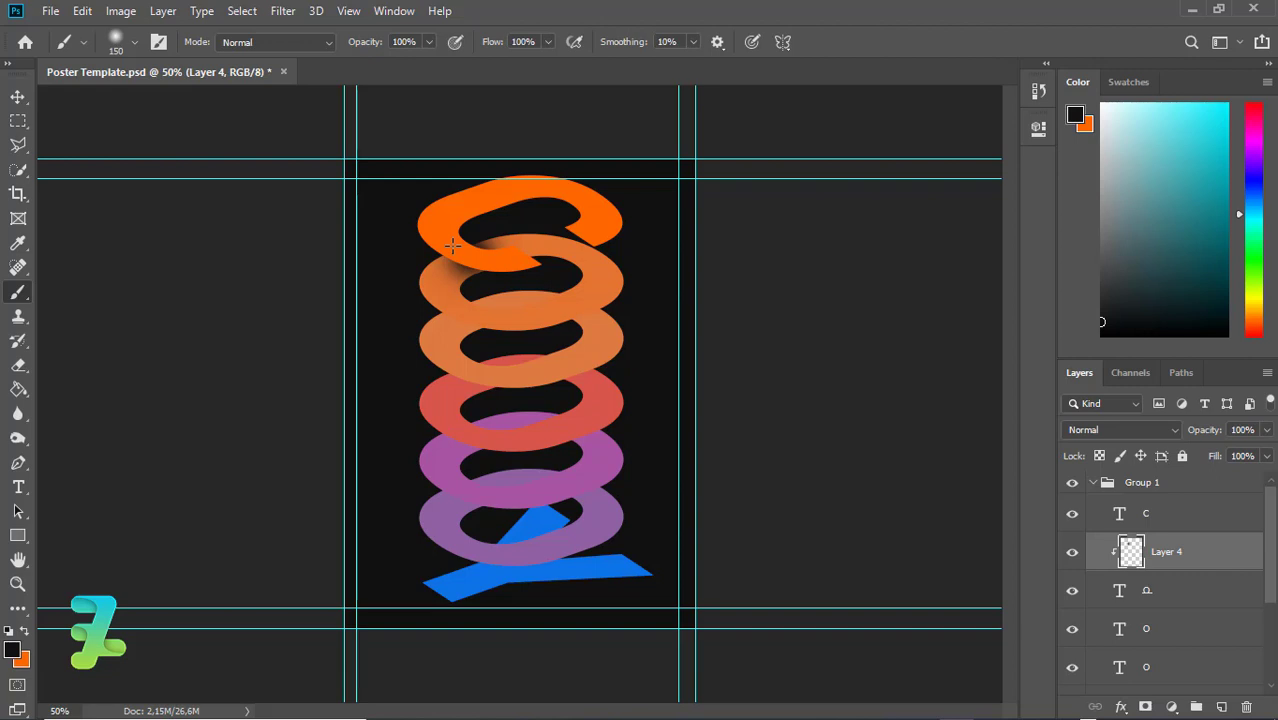
key(ctrl+z)
drag(458, 263, 489, 276)
key(ctrl+z)
key(bracketleft)
key(bracketleft)
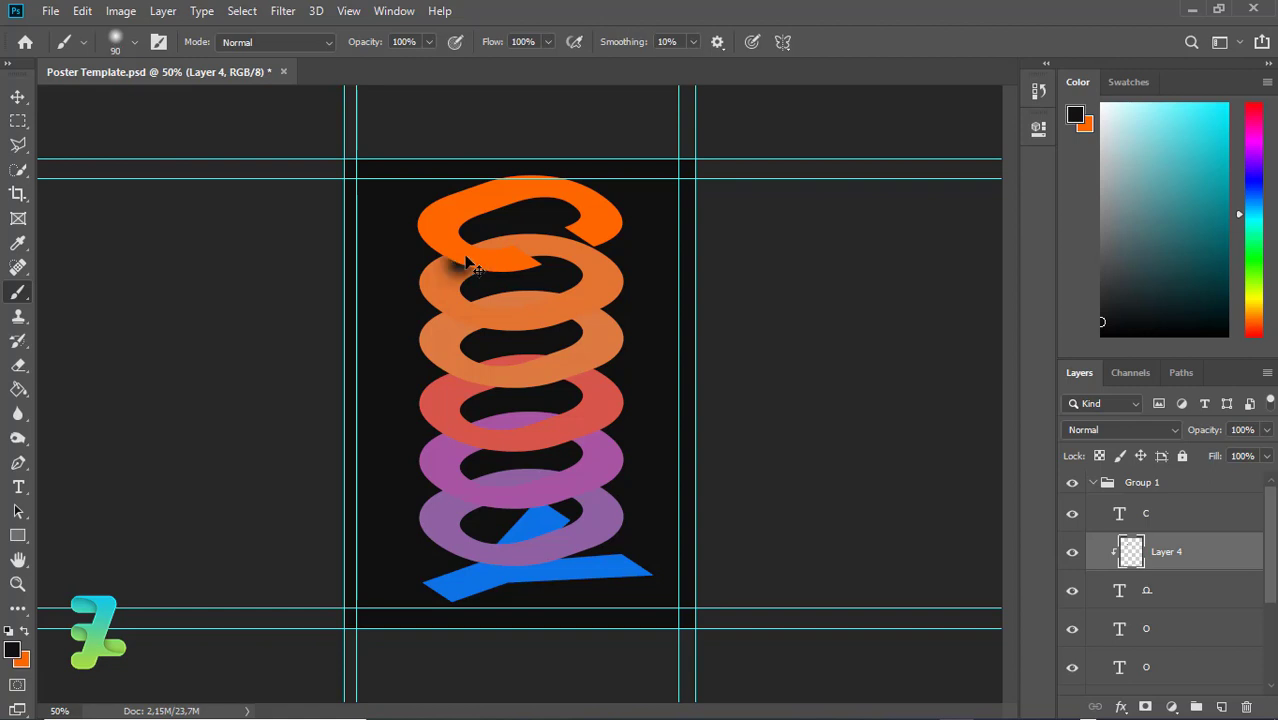
key(ctrl+z)
click(471, 257)
click(467, 263)
key(ctrl+z)
click(466, 261)
Fade Layer 4 to 48% opacity and extend the shadow left along the C's edge
click(1266, 456)
drag(1266, 456, 1218, 450)
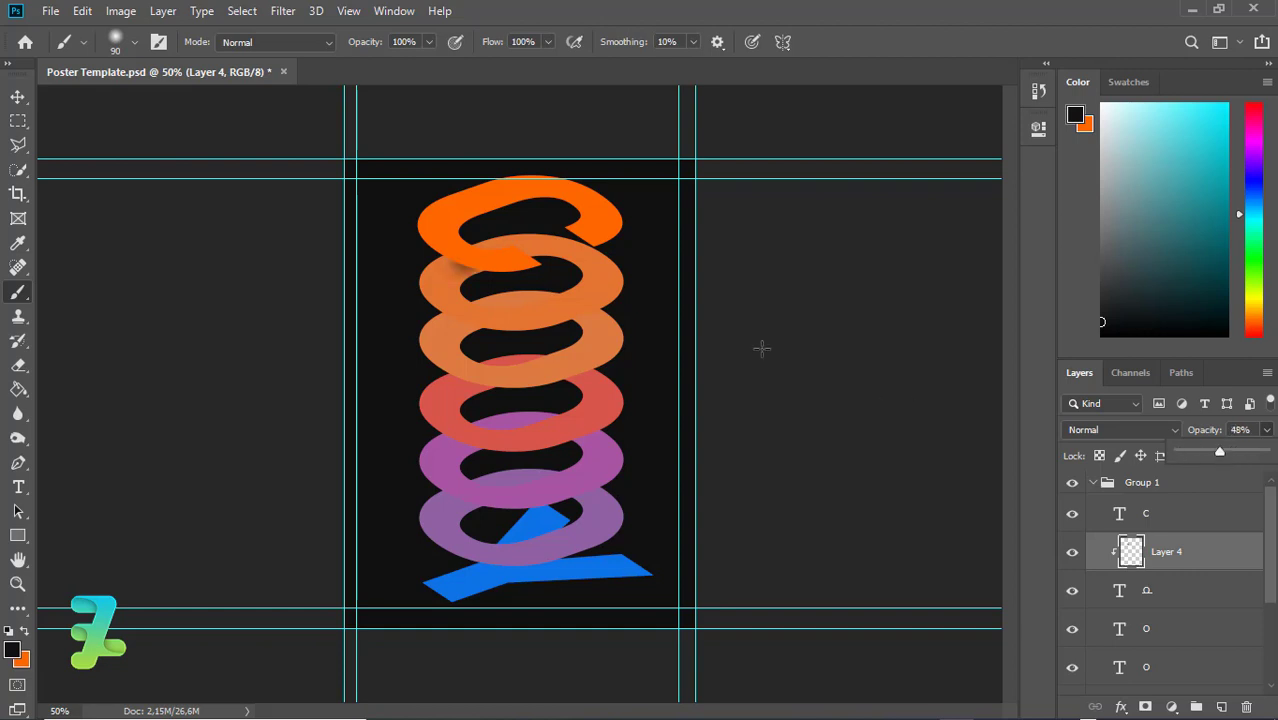
click(487, 279)
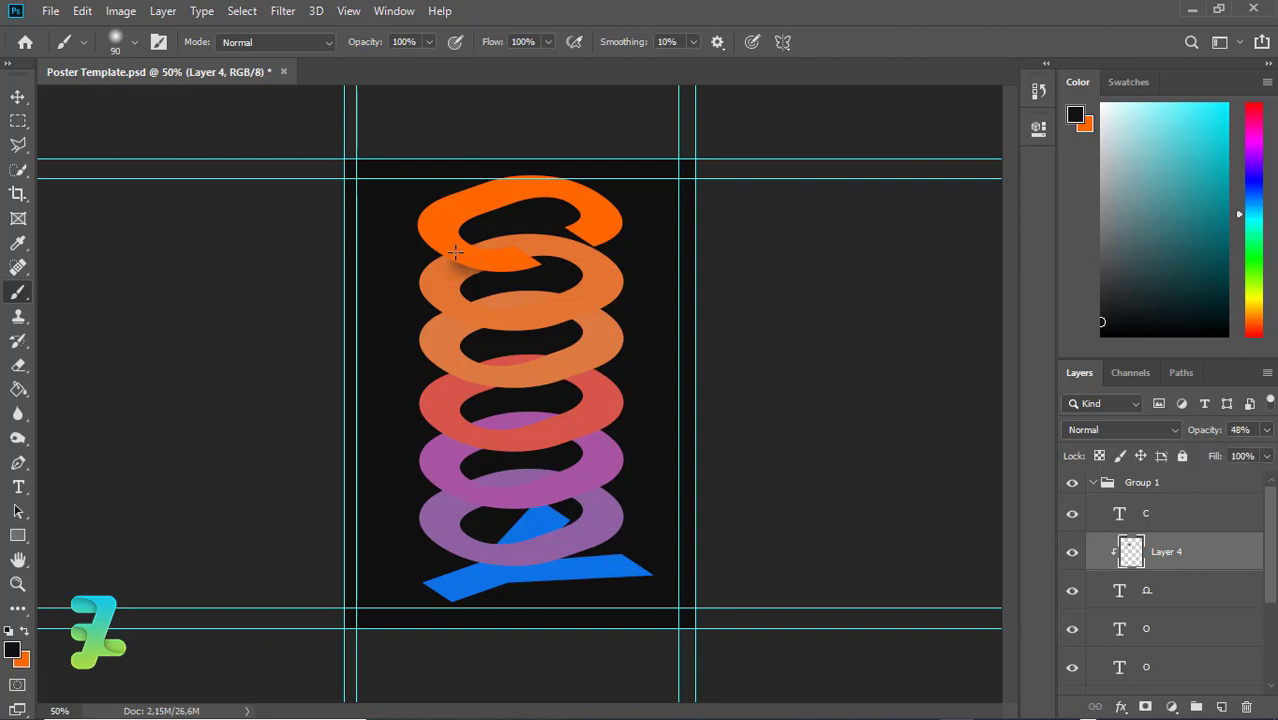
drag(455, 252, 432, 247)
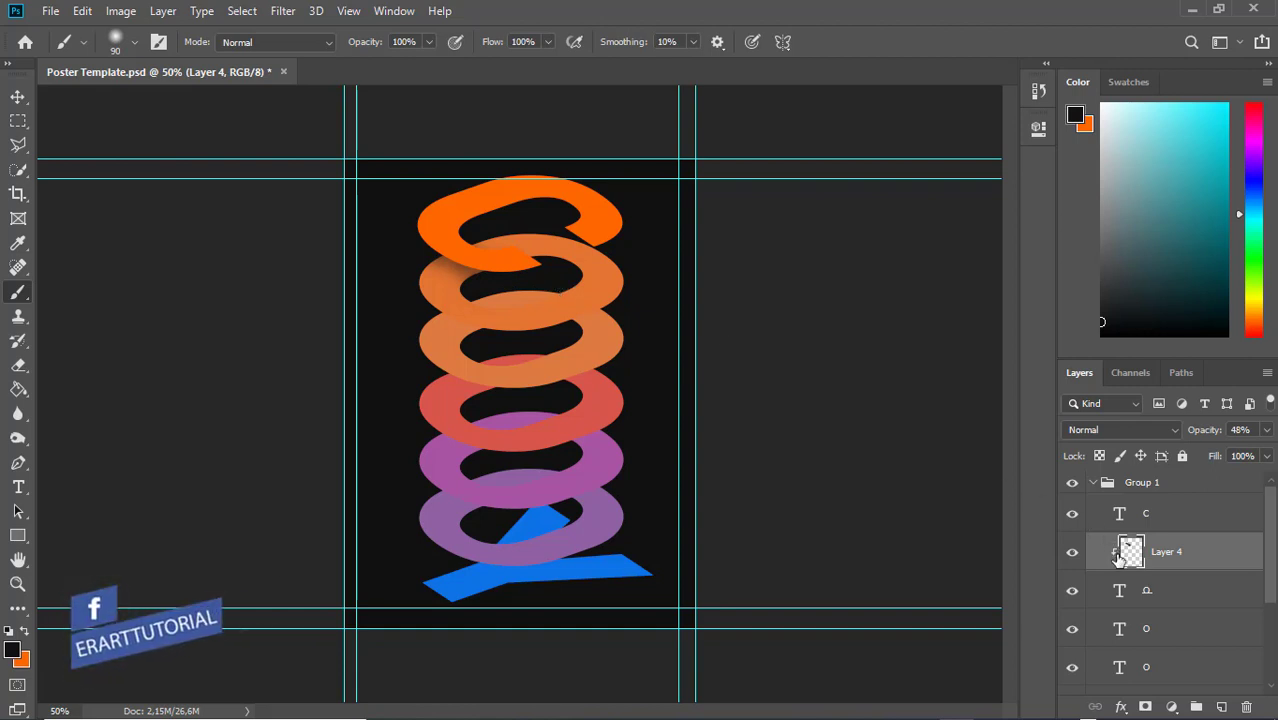
Add a new Layer 5 clipped to the third ring's text layer
click(1118, 627)
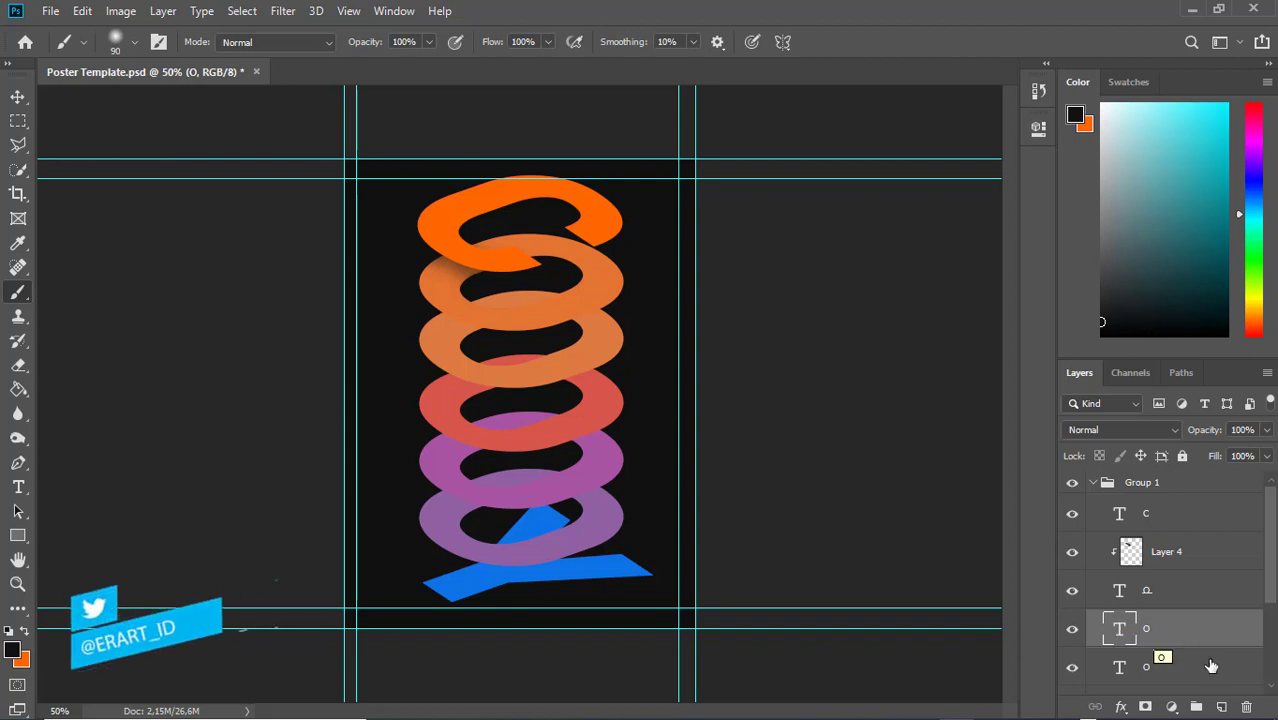
click(1222, 707)
right_click(1215, 645)
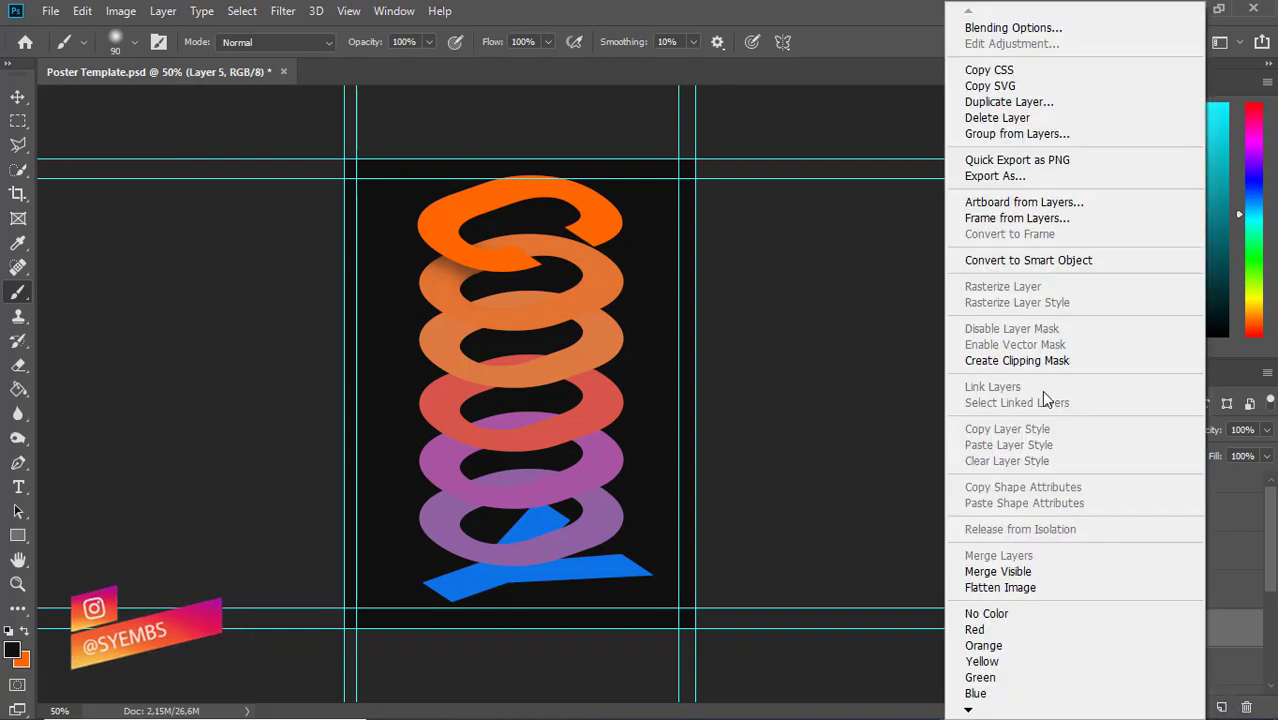
click(1040, 361)
Brush a soft shadow on the third ring, set it to 50% opacity, and duplicate the layer
mouse_move(465, 320)
mouse_down()
mouse_move(486, 324)
mouse_move(459, 321)
mouse_up()
key(ctrl+z)
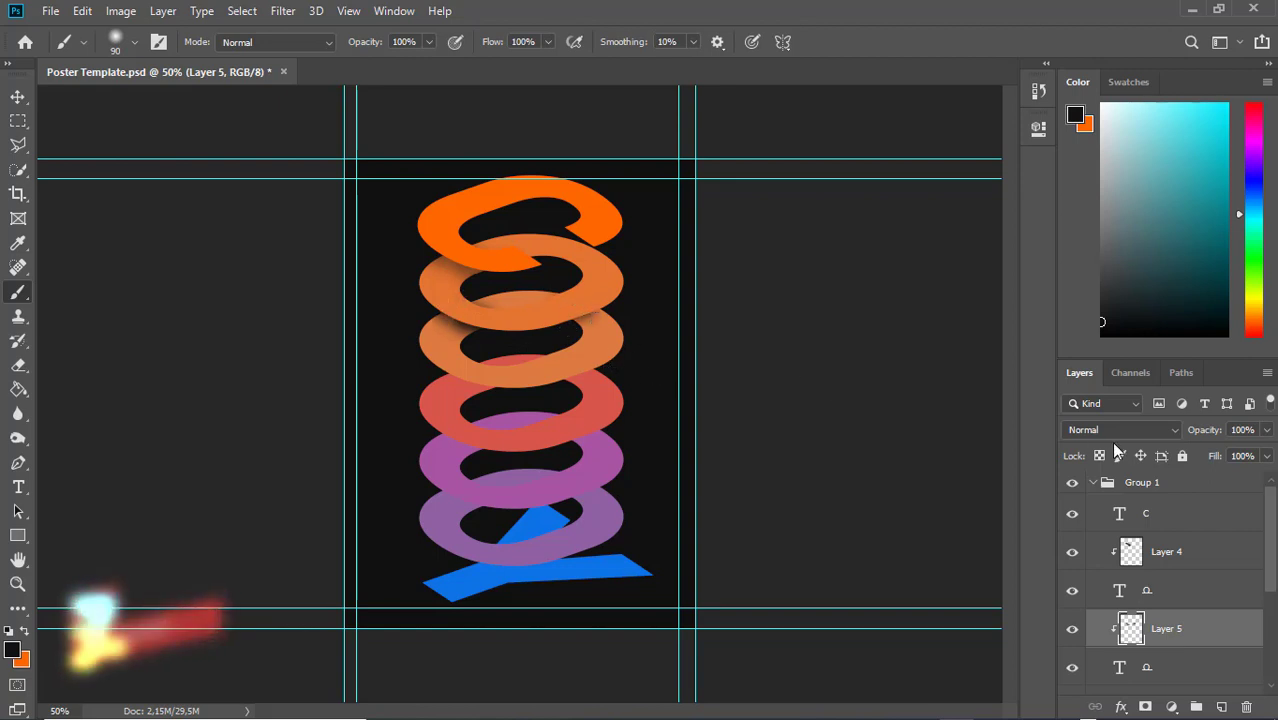
drag(1266, 440, 1230, 458)
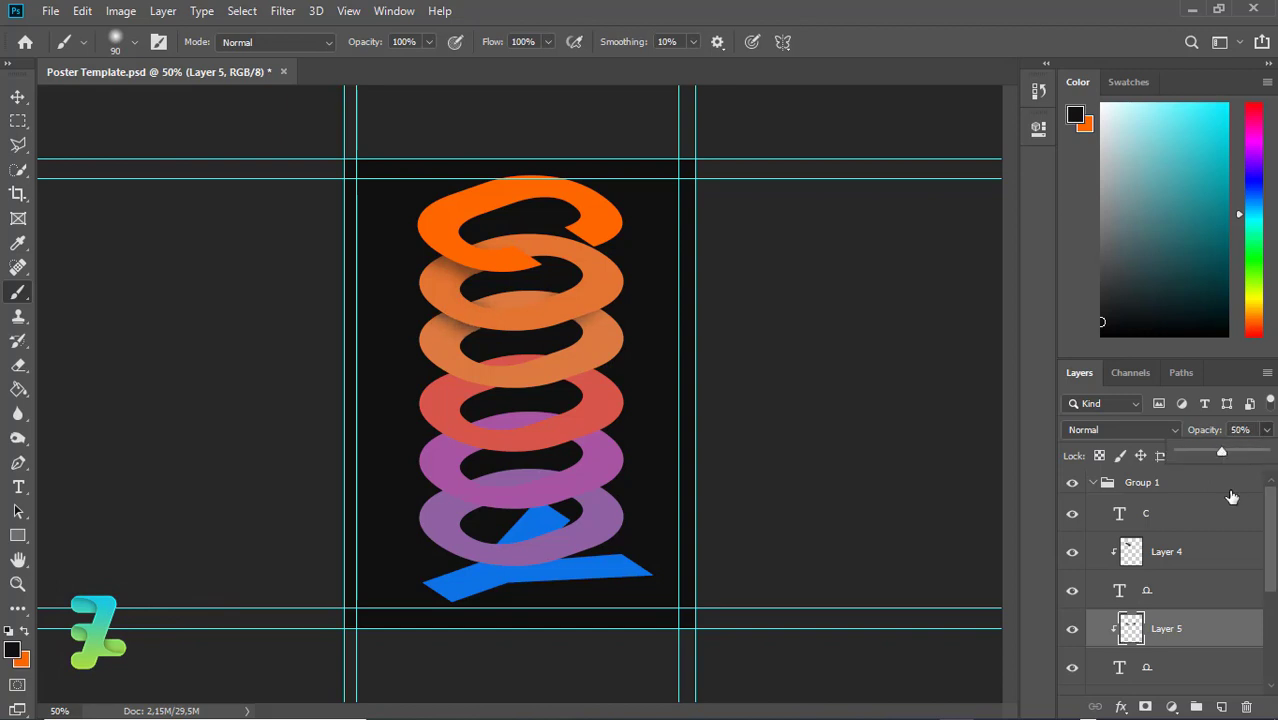
click(574, 300)
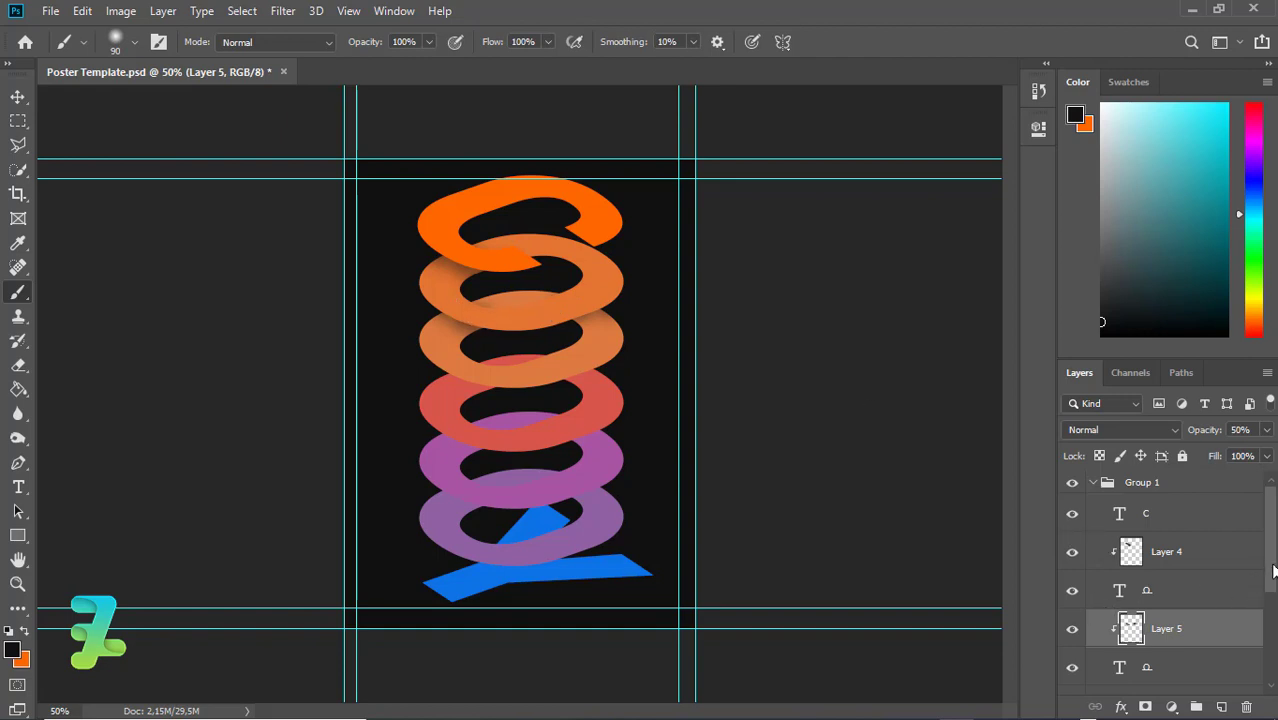
drag(1271, 571, 1273, 604)
key(ctrl+j)
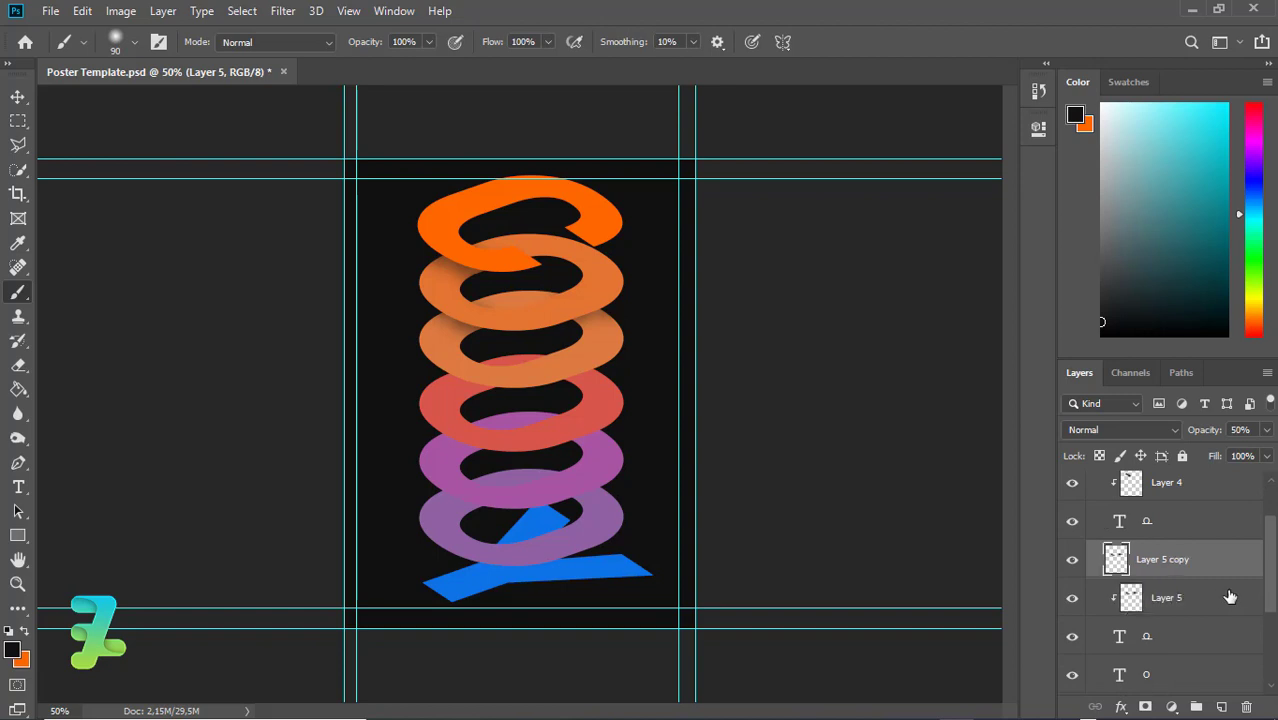
Place Layer 5 copy and a new Layer 5 copy 2 under the next rings, each clipped to its ring
click(1229, 597)
drag(1202, 566, 1211, 650)
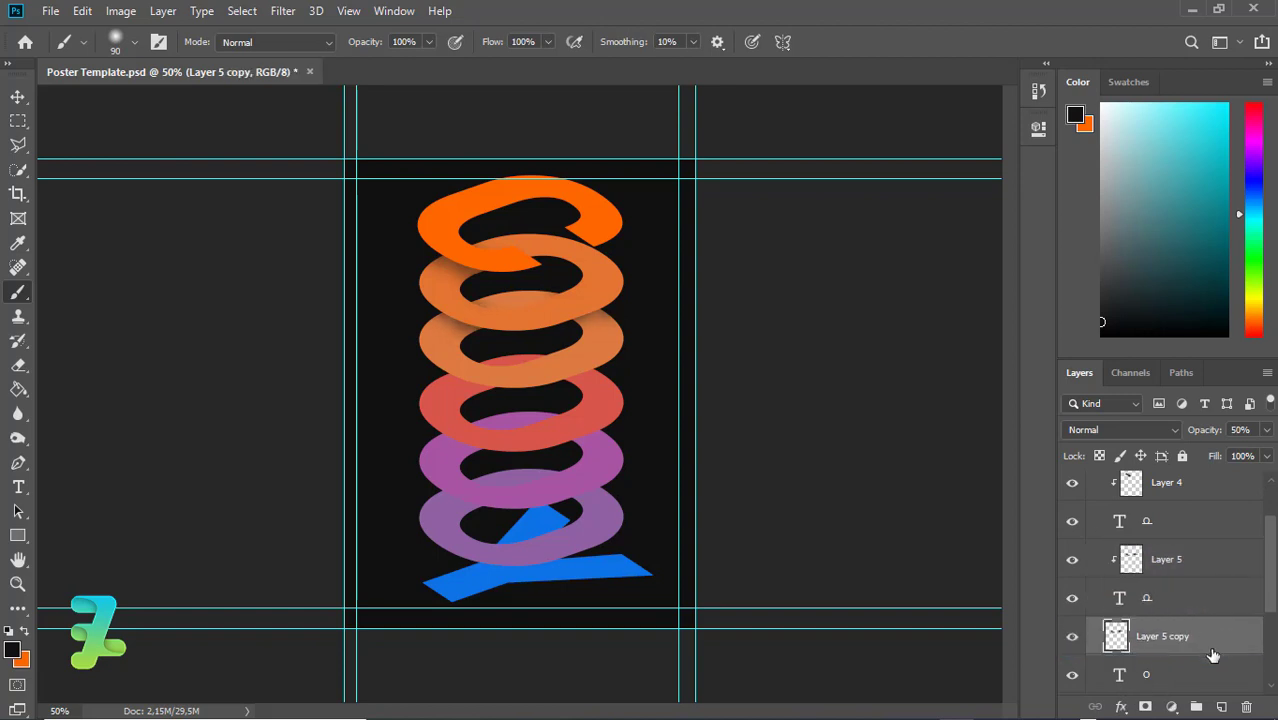
right_click(1211, 648)
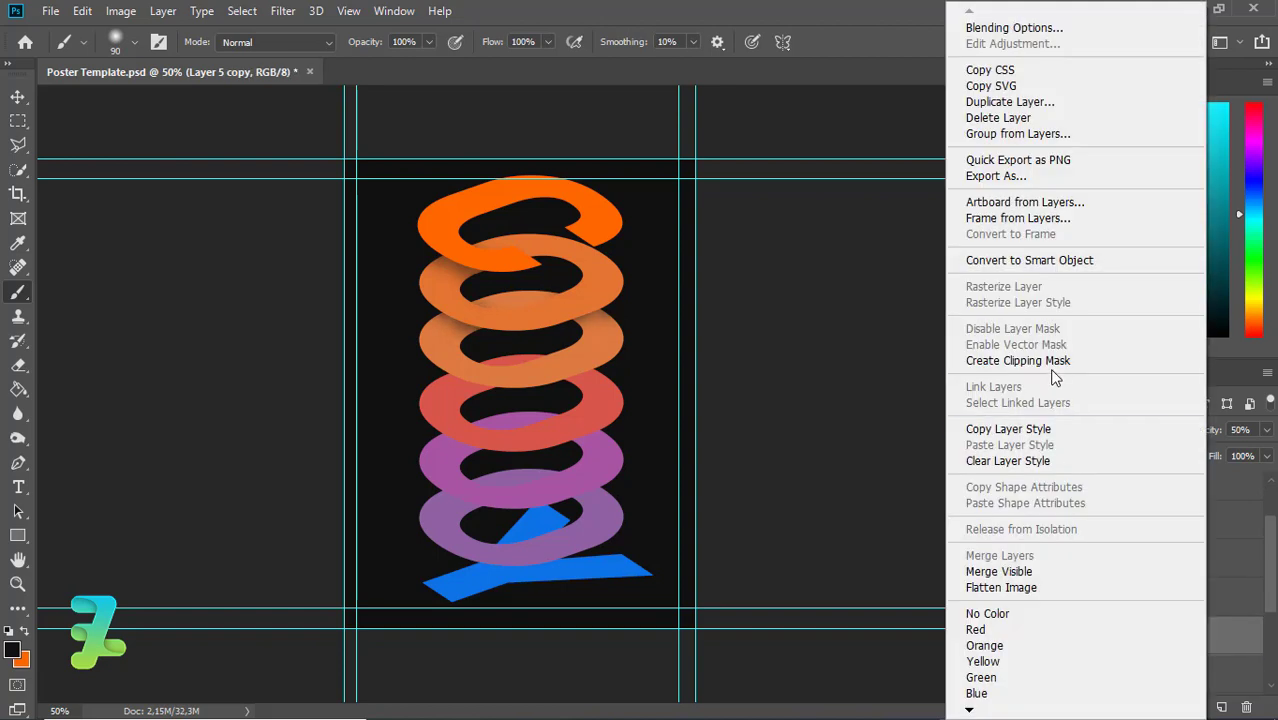
click(1050, 362)
drag(1273, 590, 1276, 610)
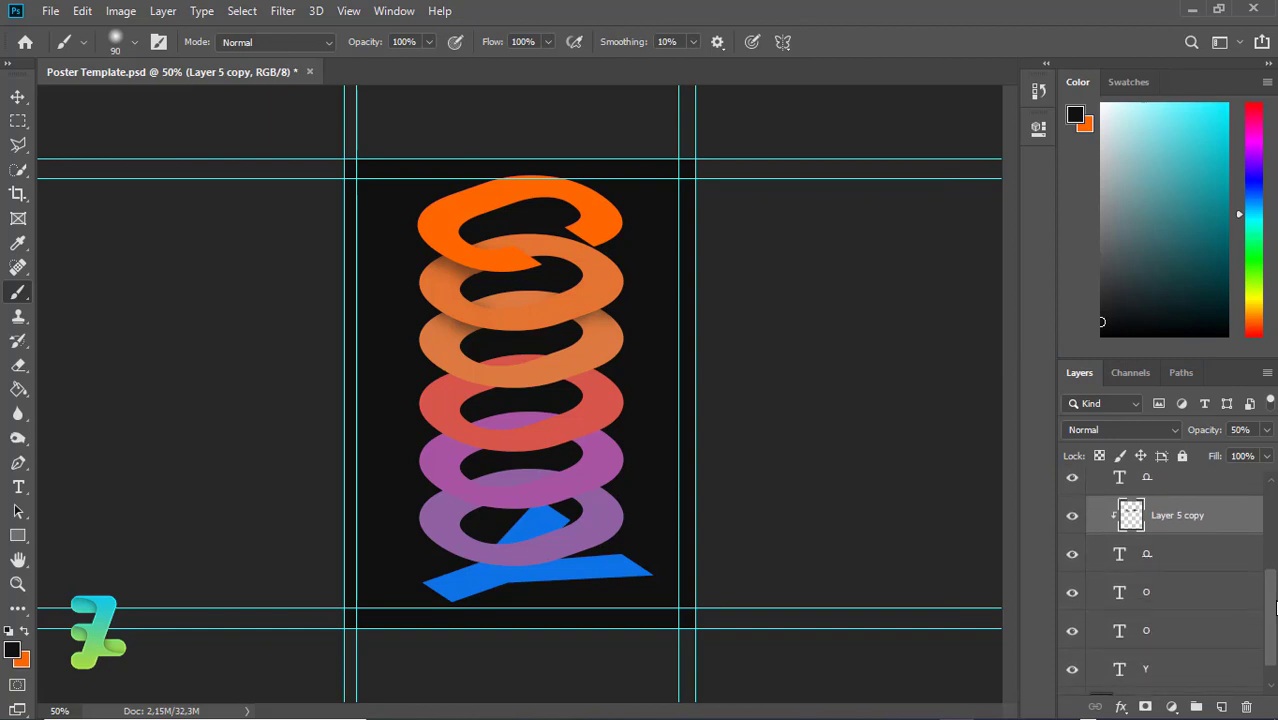
key(ctrl+j)
drag(1222, 518, 1273, 618)
right_click(1226, 608)
click(1050, 360)
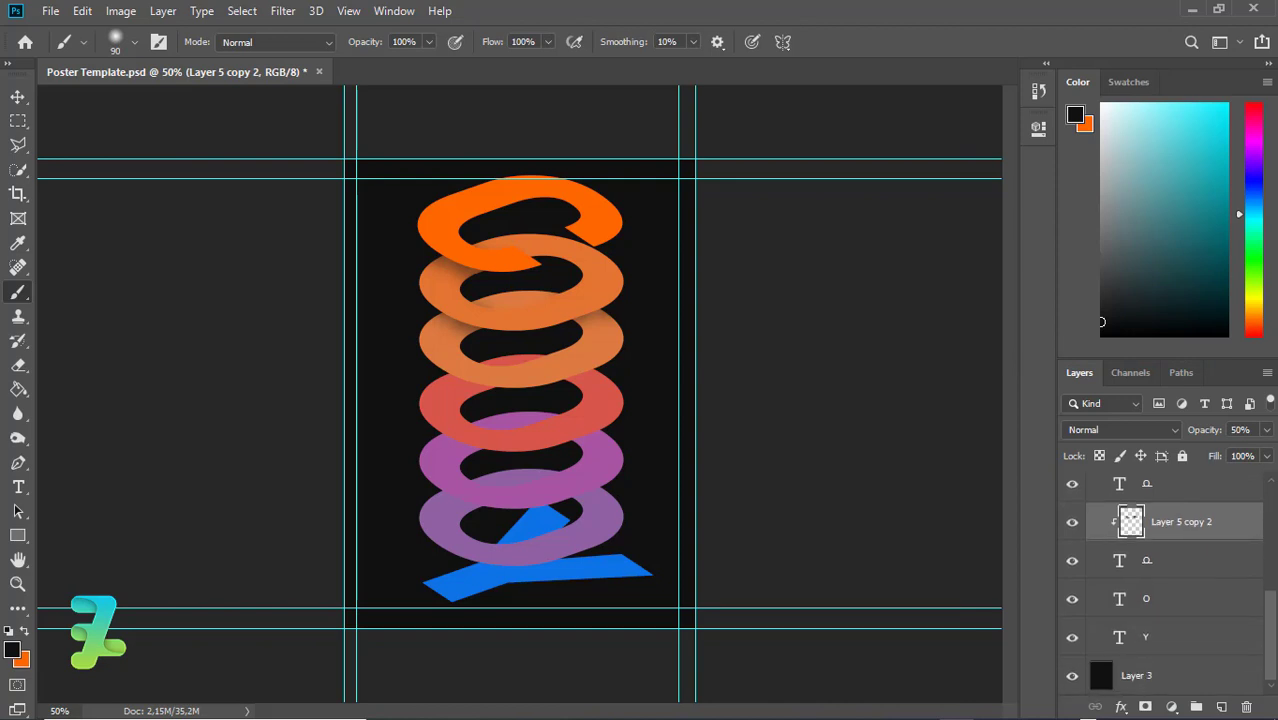
Shift Layer 5 copy's shadow down onto its ring
scroll(1255, 565, up, 3)
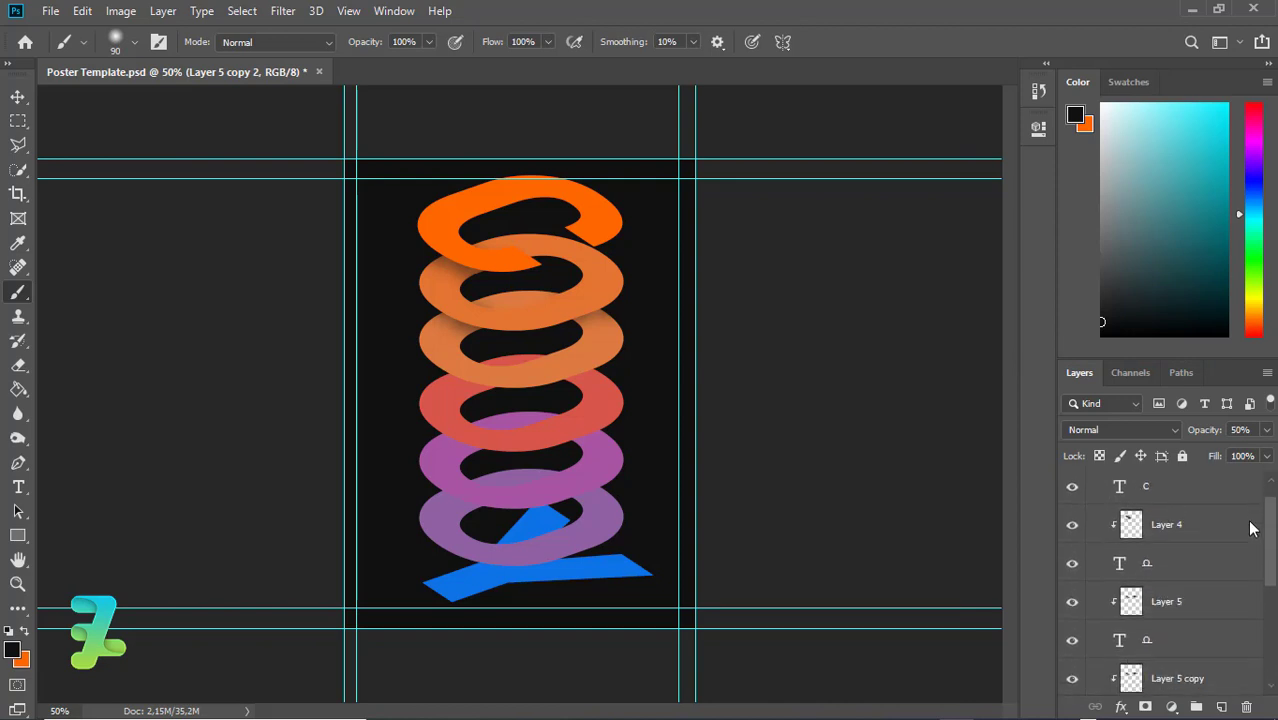
click(1128, 628)
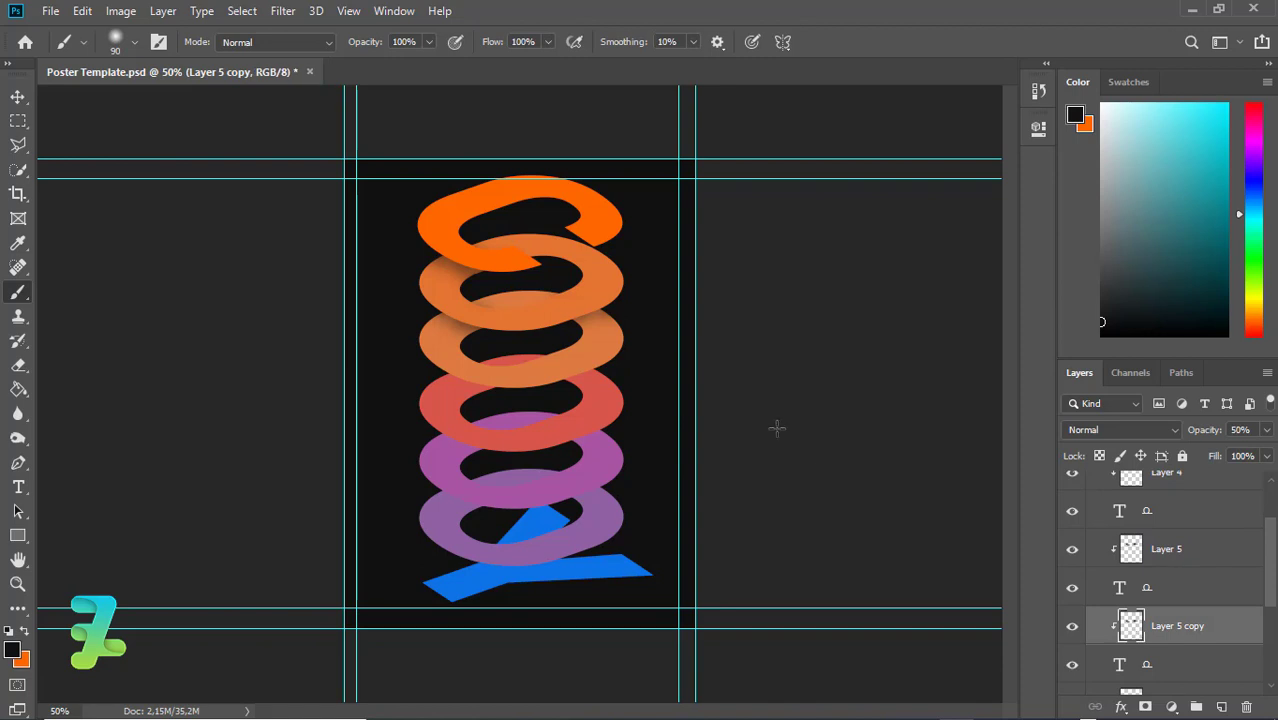
key(ctrl+t)
drag(598, 290, 592, 345)
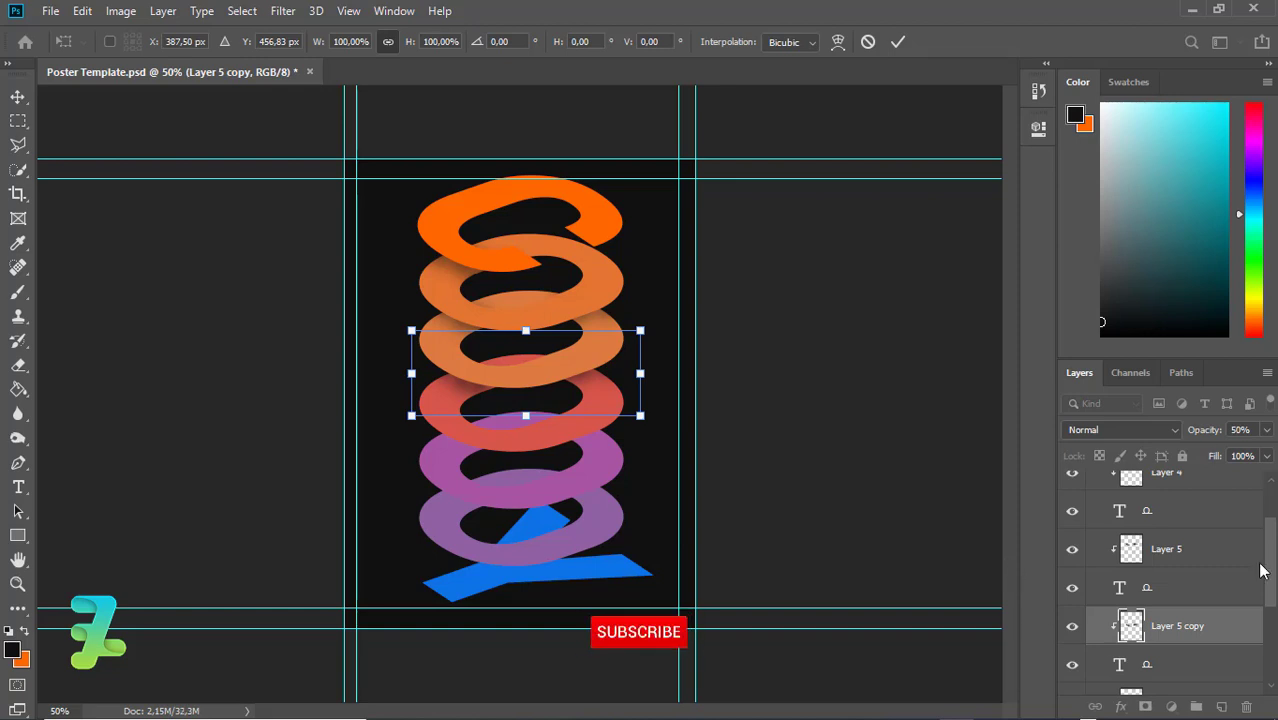
key(b)
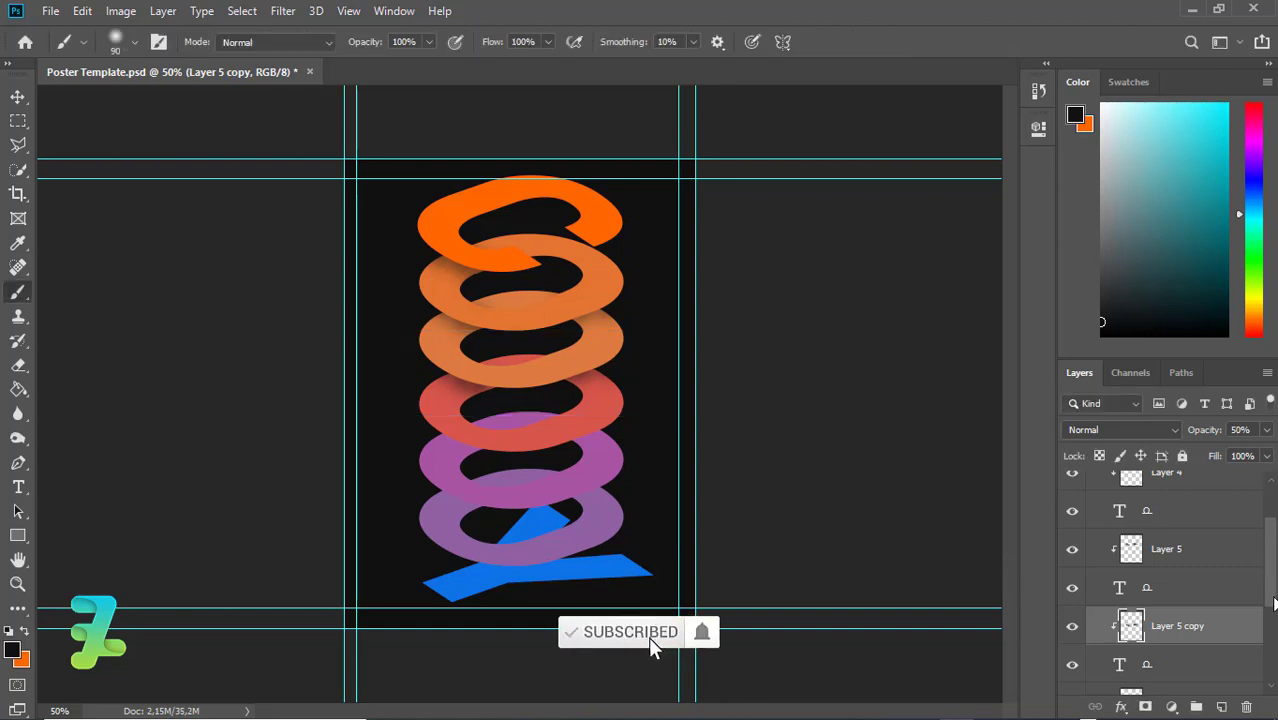
Move Layer 5 copy 2's shadow further down onto the next ring and fine-tune its position
scroll(1272, 615, down, 2)
scroll(1274, 625, down, 2)
click(1133, 577)
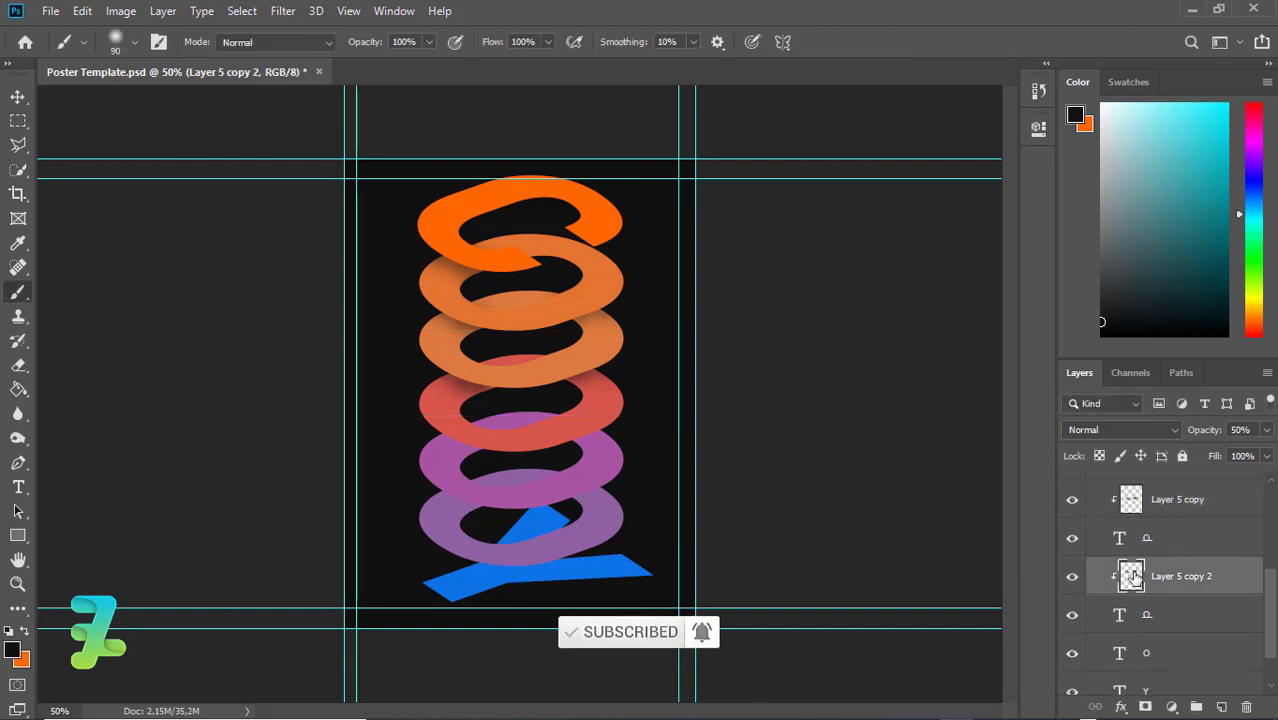
key(ctrl+t)
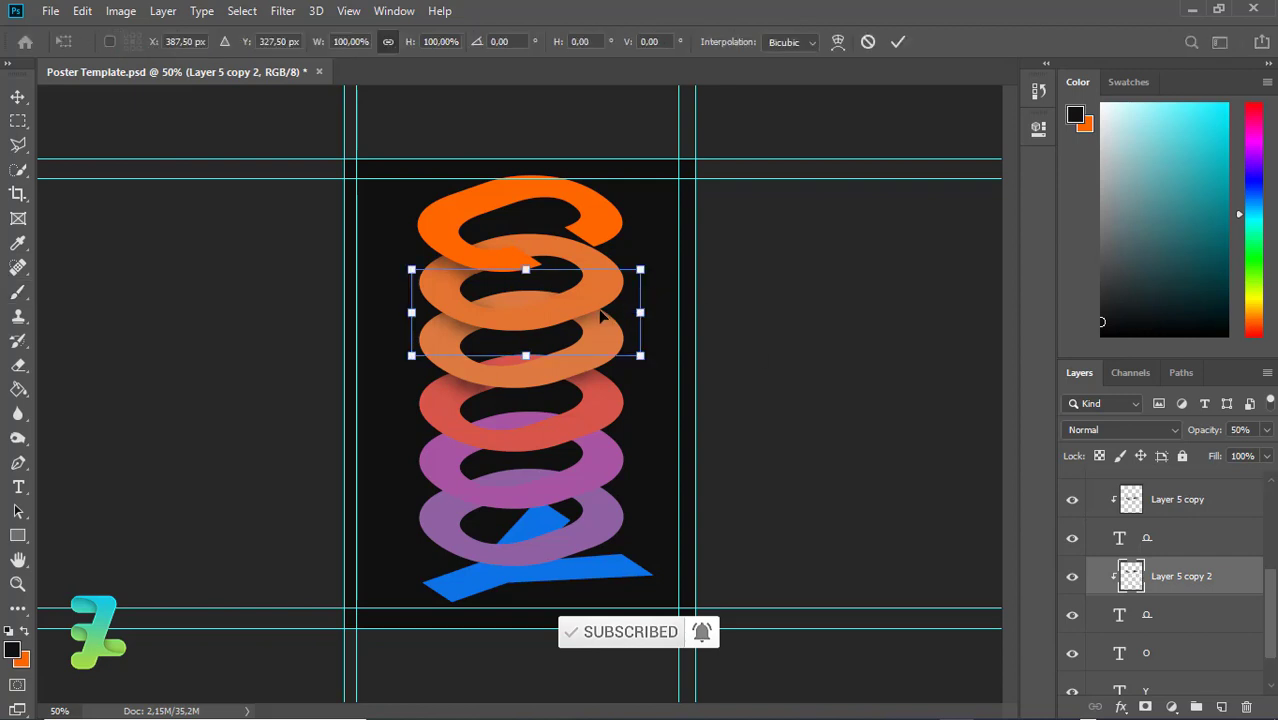
drag(604, 318, 608, 443)
key(Return)
key(b)
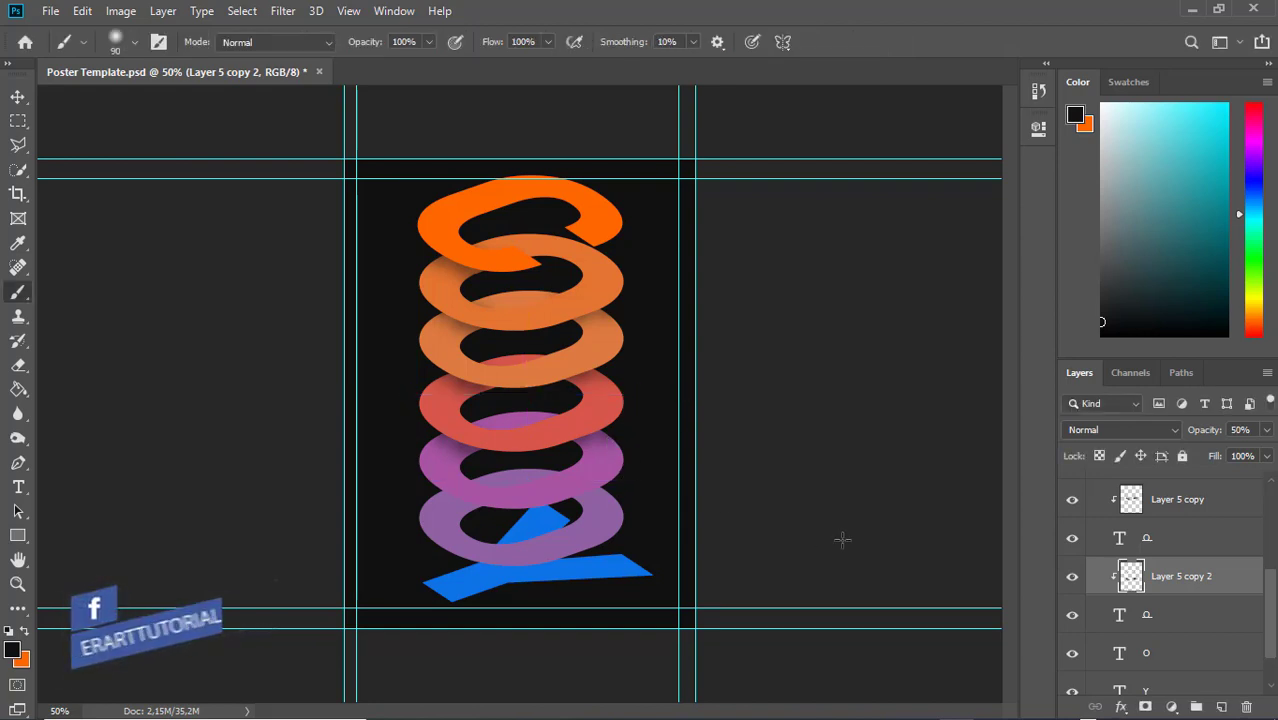
click(18, 96)
key(ctrl+t)
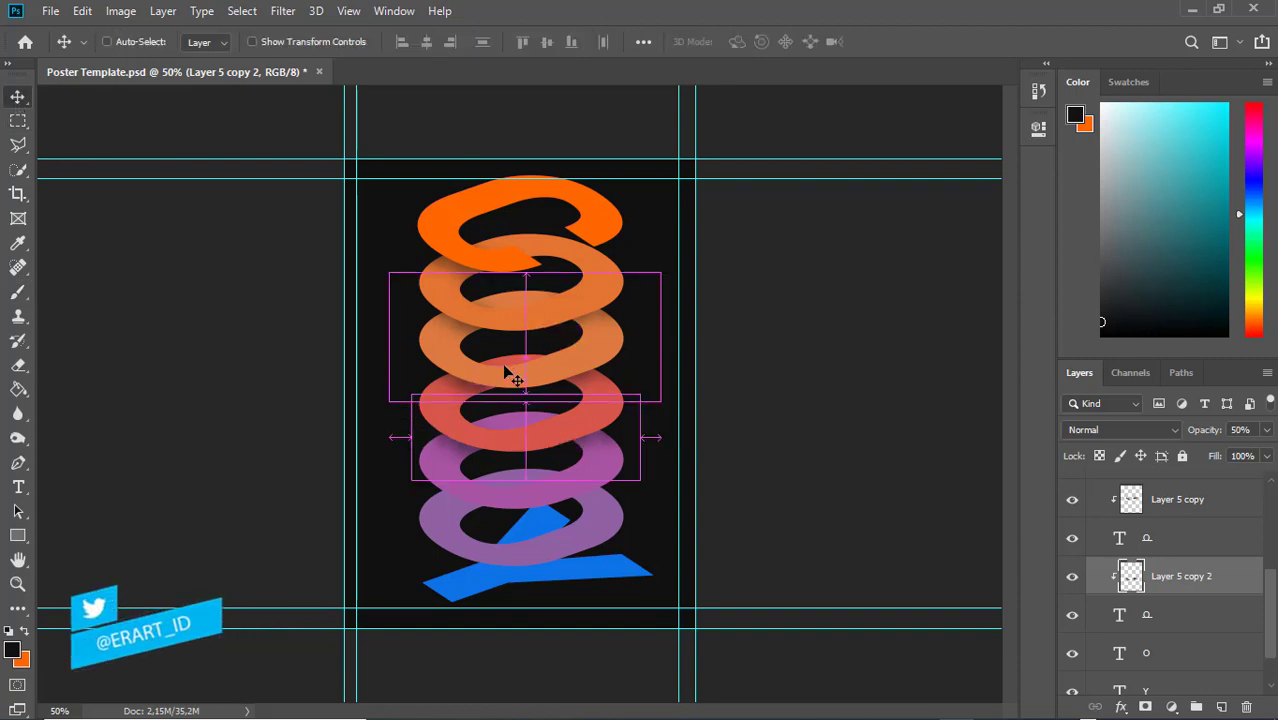
drag(573, 437, 573, 465)
key(Return)
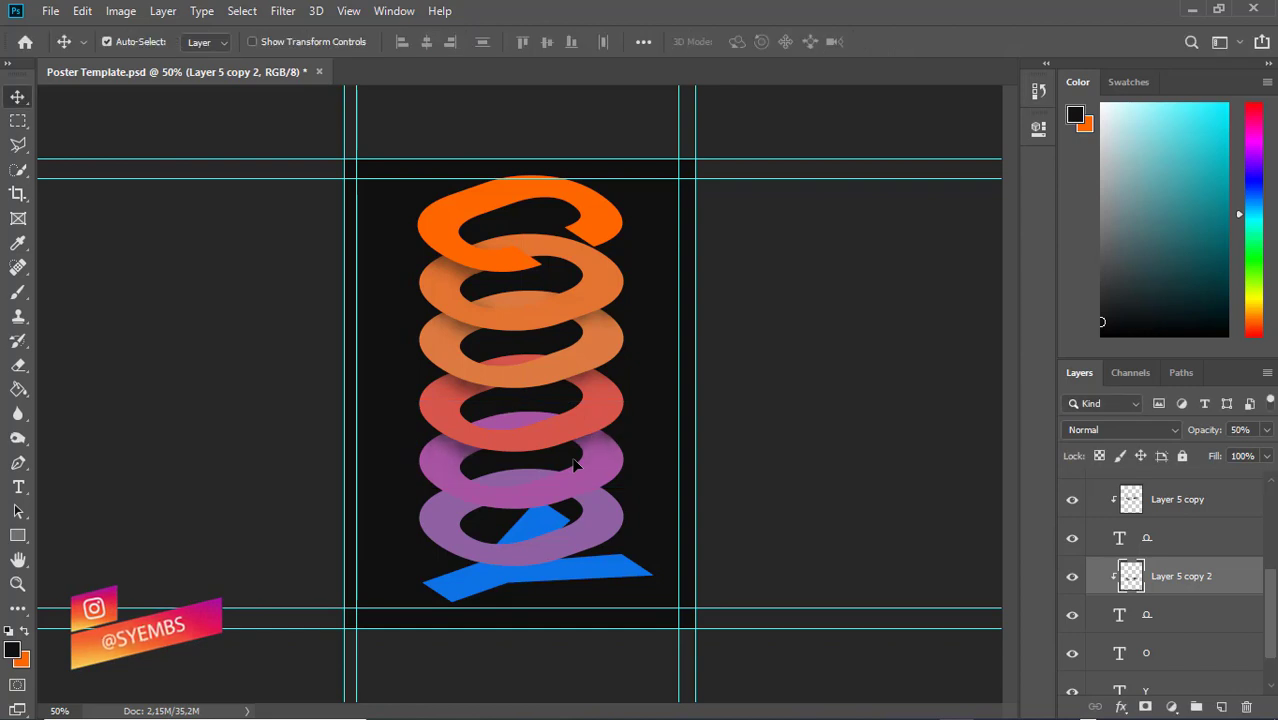
click(18, 291)
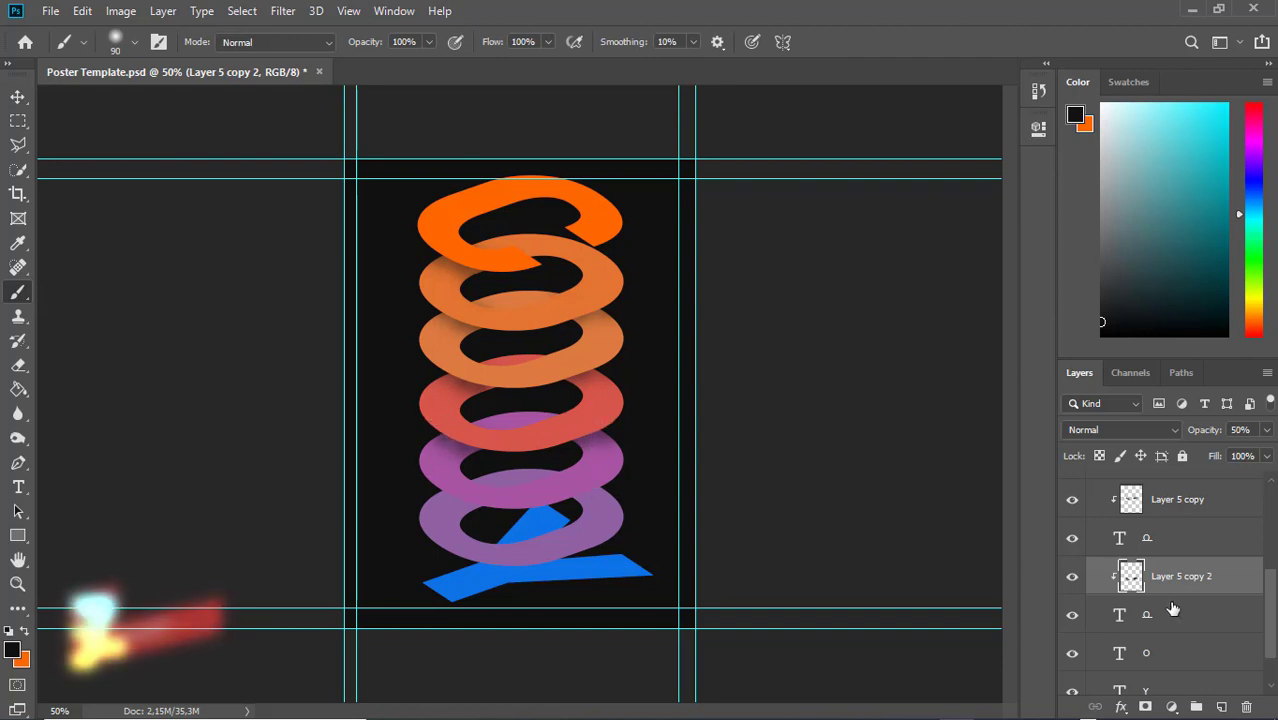
Duplicate Layer 5 copy 2 as Layer 5 copy 3 and clip it to its ring
key(ctrl+j)
drag(1177, 579, 1177, 668)
scroll(1177, 620, down, 2)
drag(1277, 645, 1276, 648)
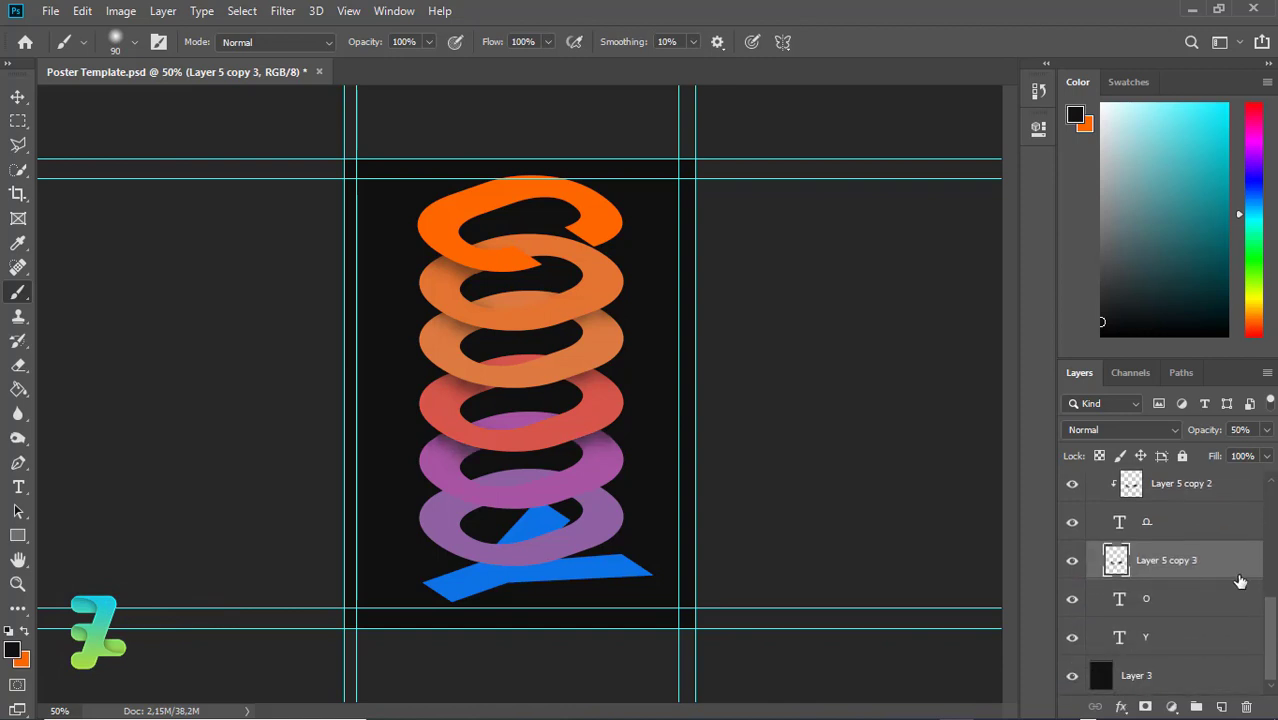
right_click(1240, 581)
click(1066, 360)
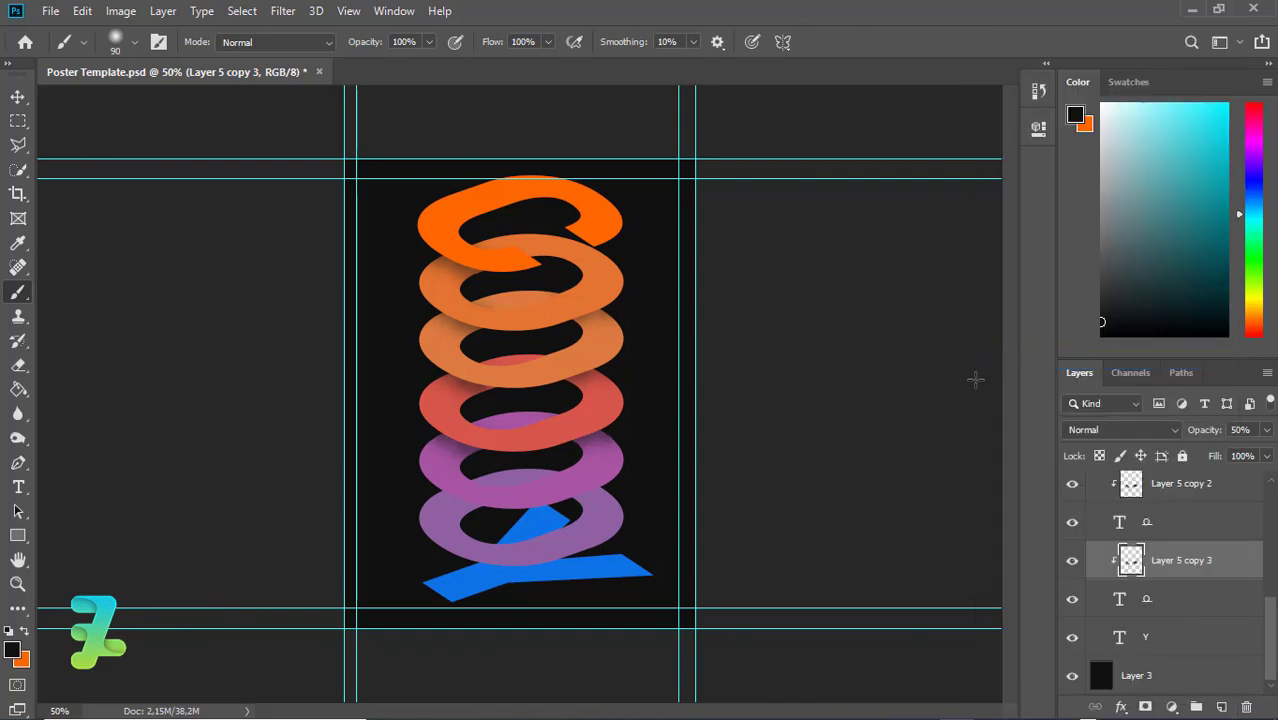
Move the Layer 5 copy 3 shadow about 1.85 in down onto the bottom ring
key(ctrl+t)
drag(603, 453, 604, 494)
key(b)
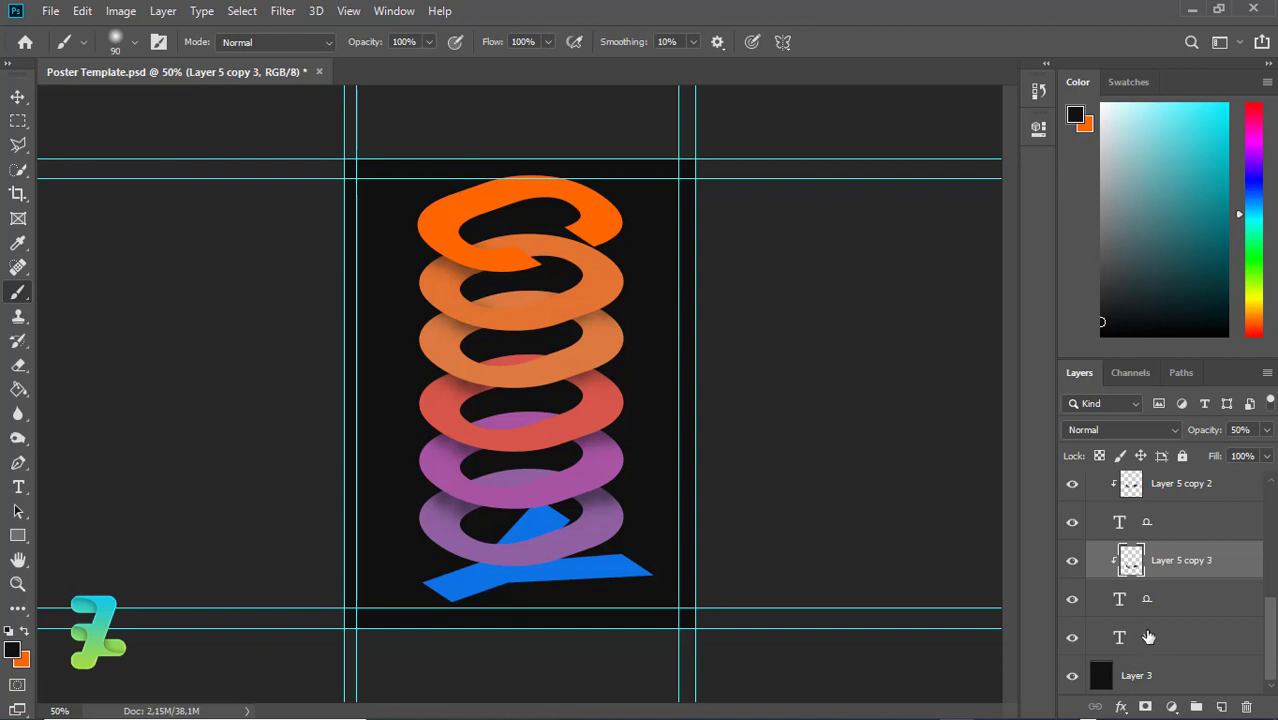
click(1143, 637)
Add a new empty layer above the Y and clip it to the Y letter
click(1222, 706)
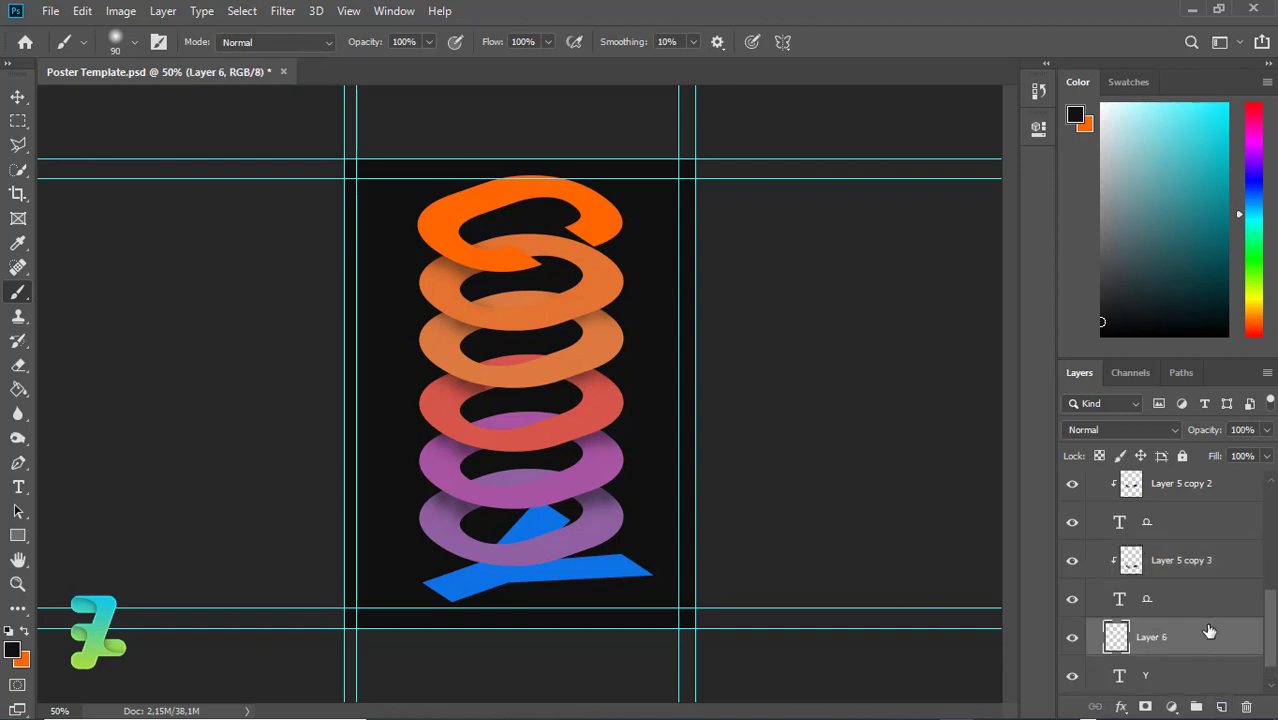
right_click(1210, 626)
click(1027, 362)
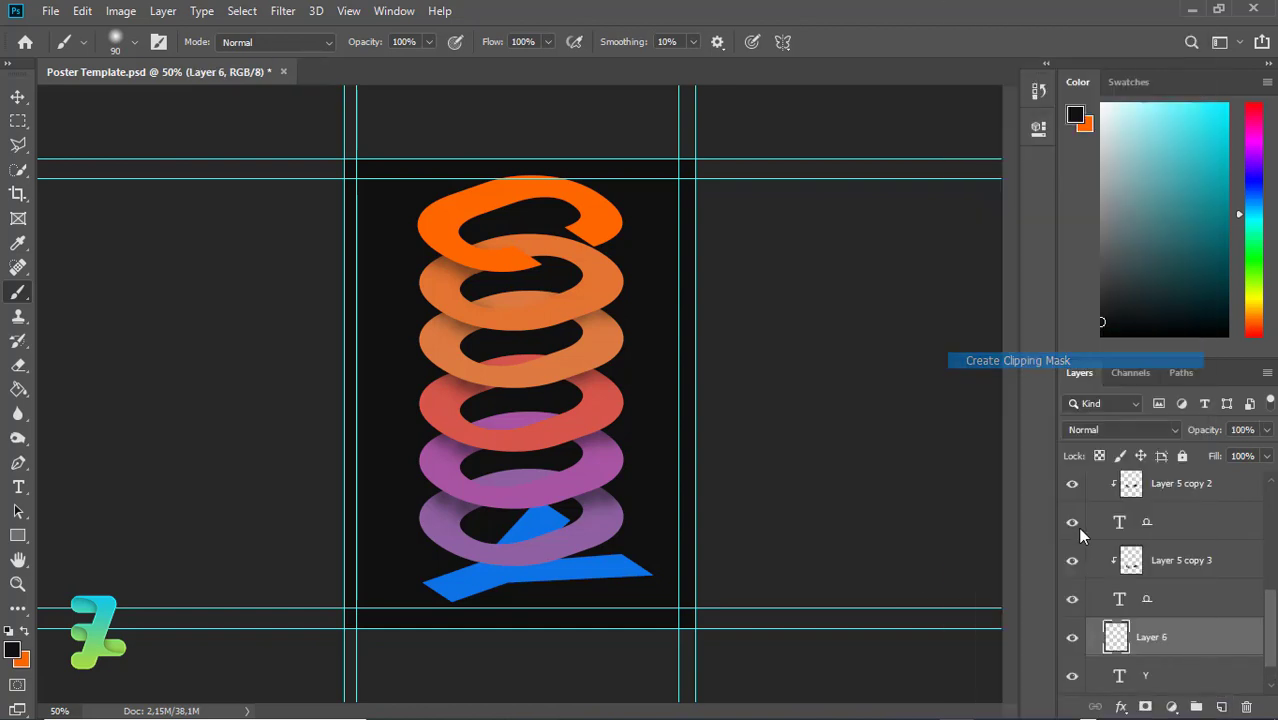
Recolour the Y text to a lighter shade of blue 0d73e6
double_click(1121, 677)
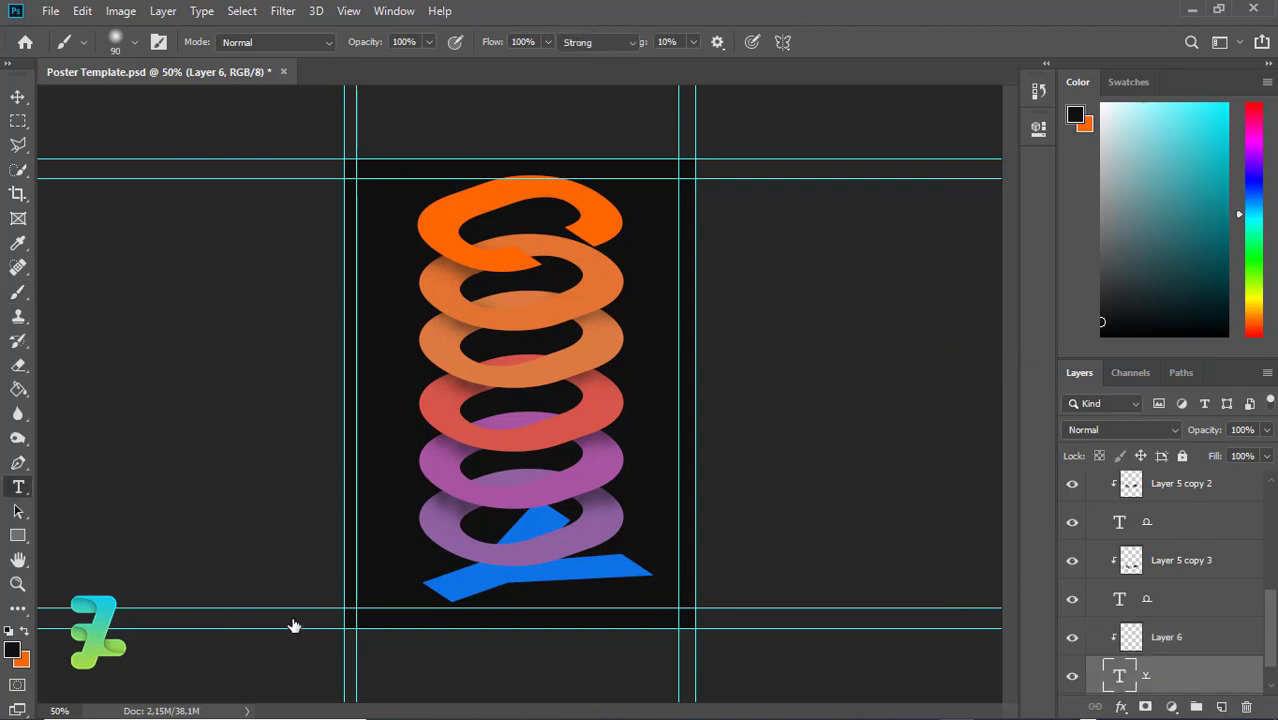
click(12, 650)
text(0d73e6)
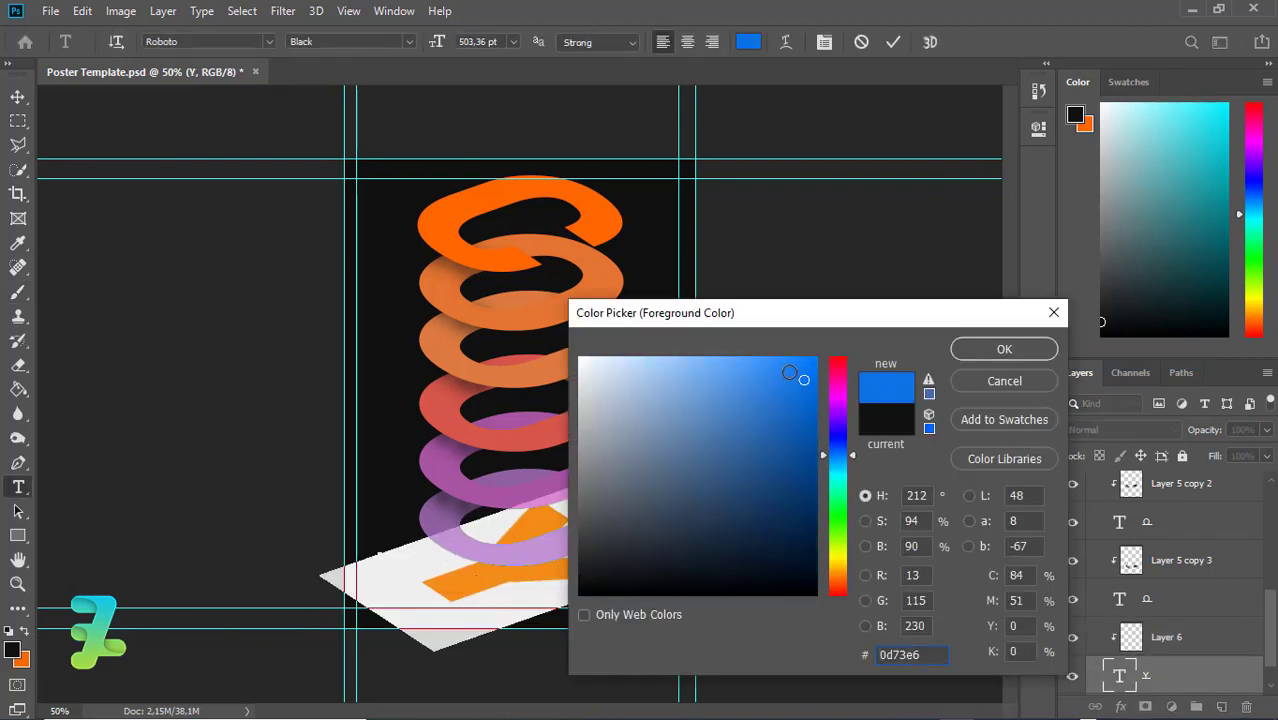
mouse_move(789, 372)
mouse_down()
mouse_move(737, 366)
mouse_move(760, 385)
mouse_move(725, 386)
mouse_move(735, 426)
mouse_move(721, 419)
mouse_up()
click(999, 346)
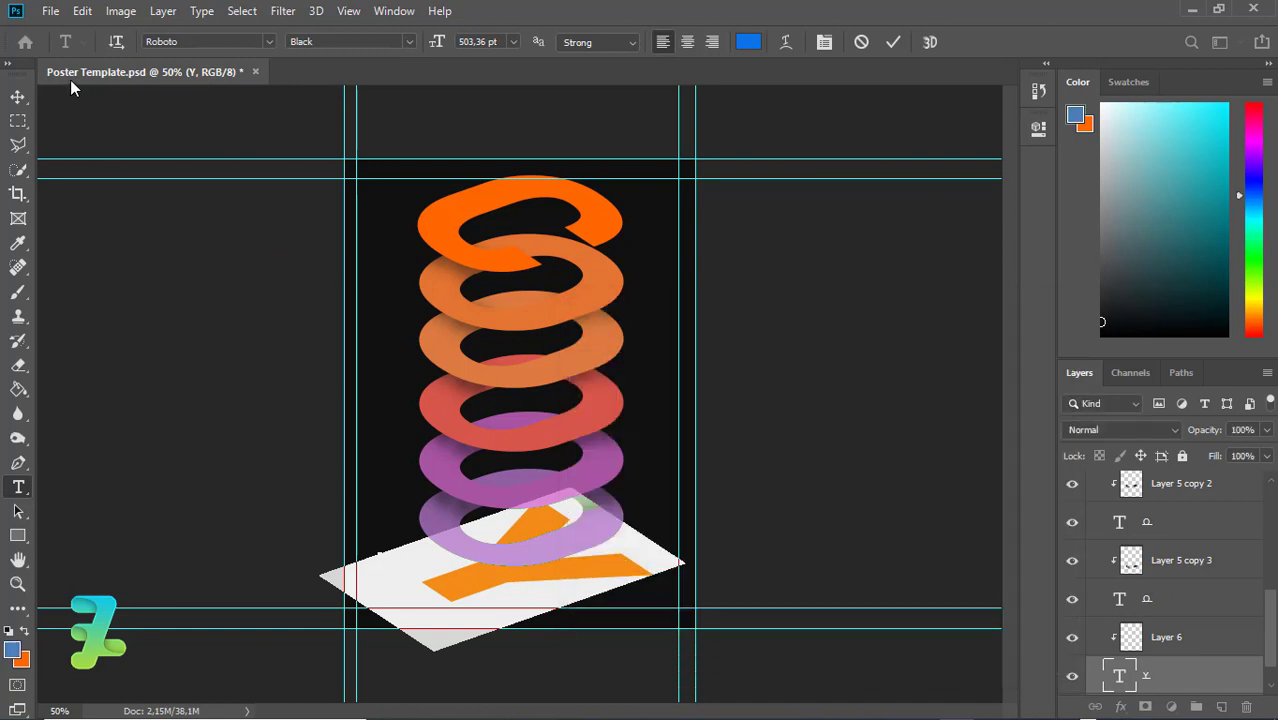
click(18, 96)
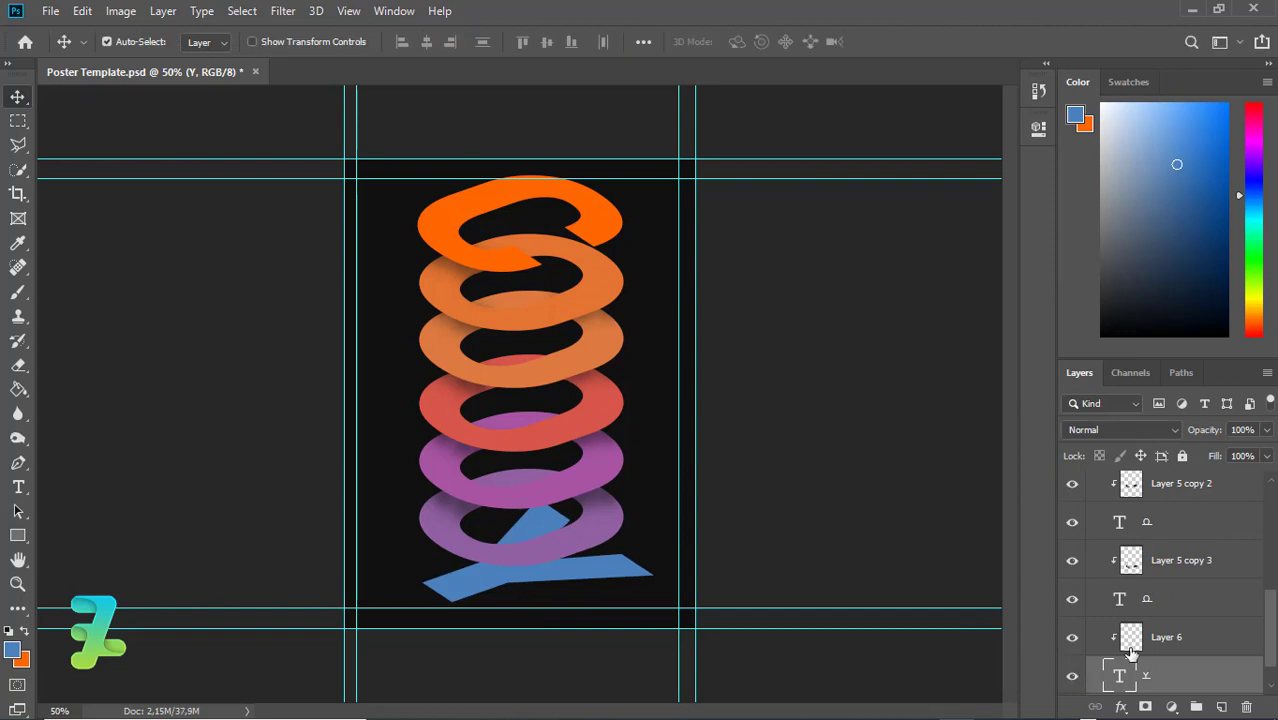
Select clipped Layer 6 and set the foreground paint colour to near-black 090909
click(1130, 648)
click(15, 653)
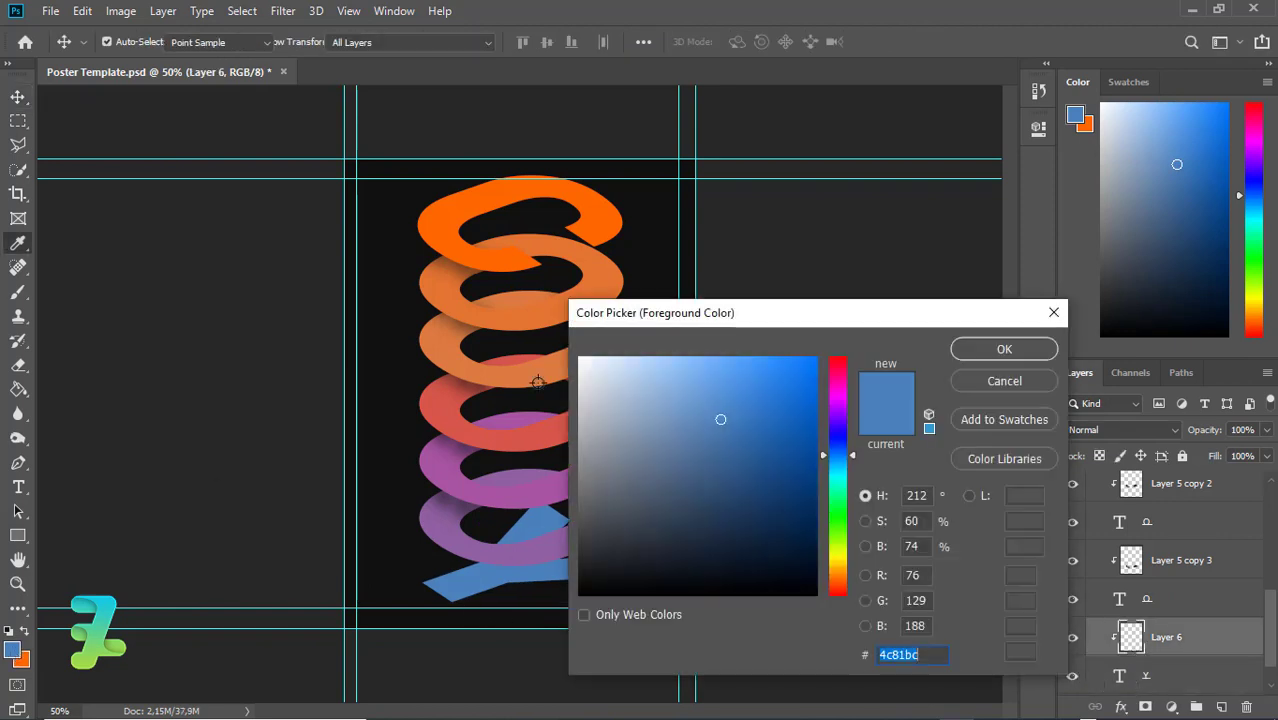
drag(765, 462, 523, 586)
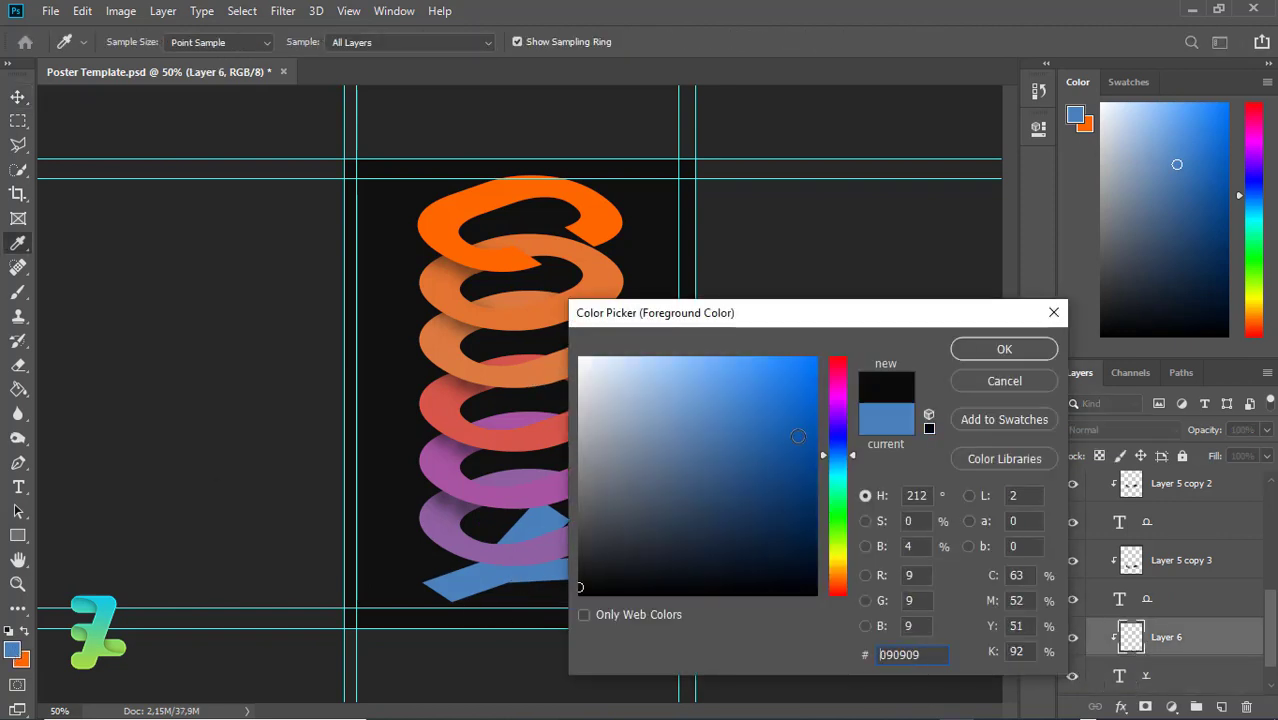
click(1007, 348)
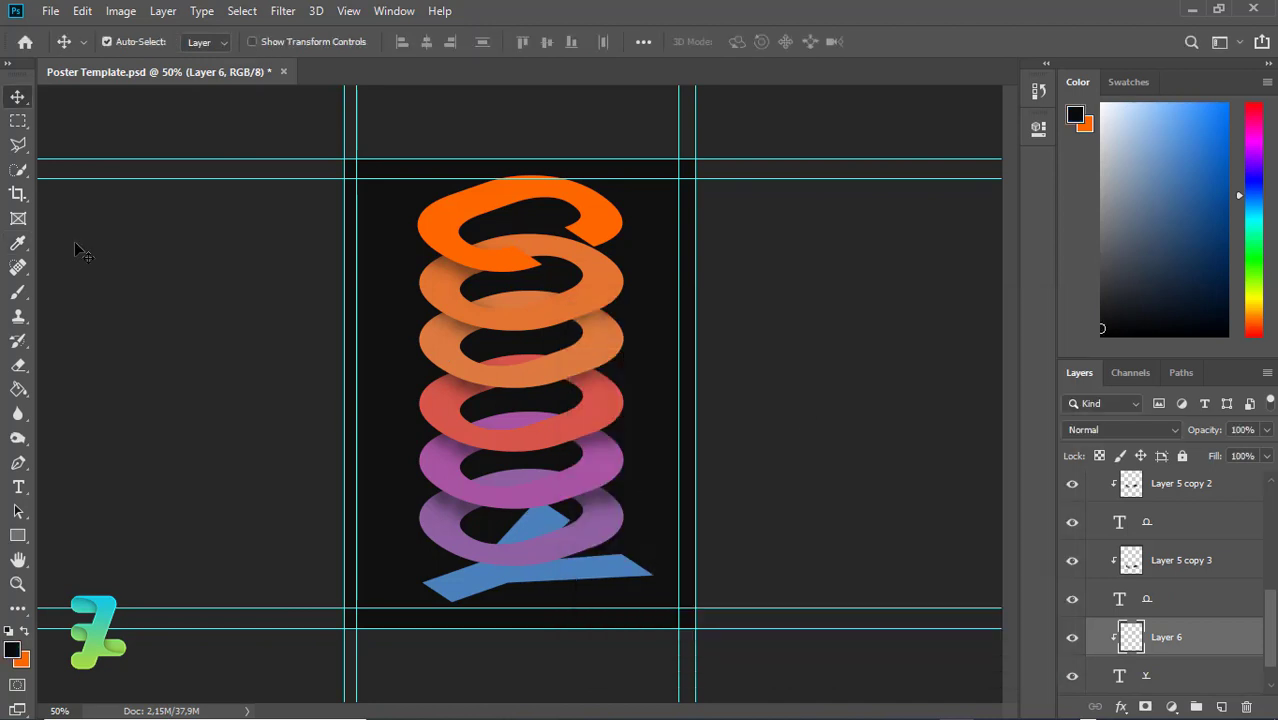
Paint a soft black shadow on the Y stem under the ring with a 90 px brush
click(18, 296)
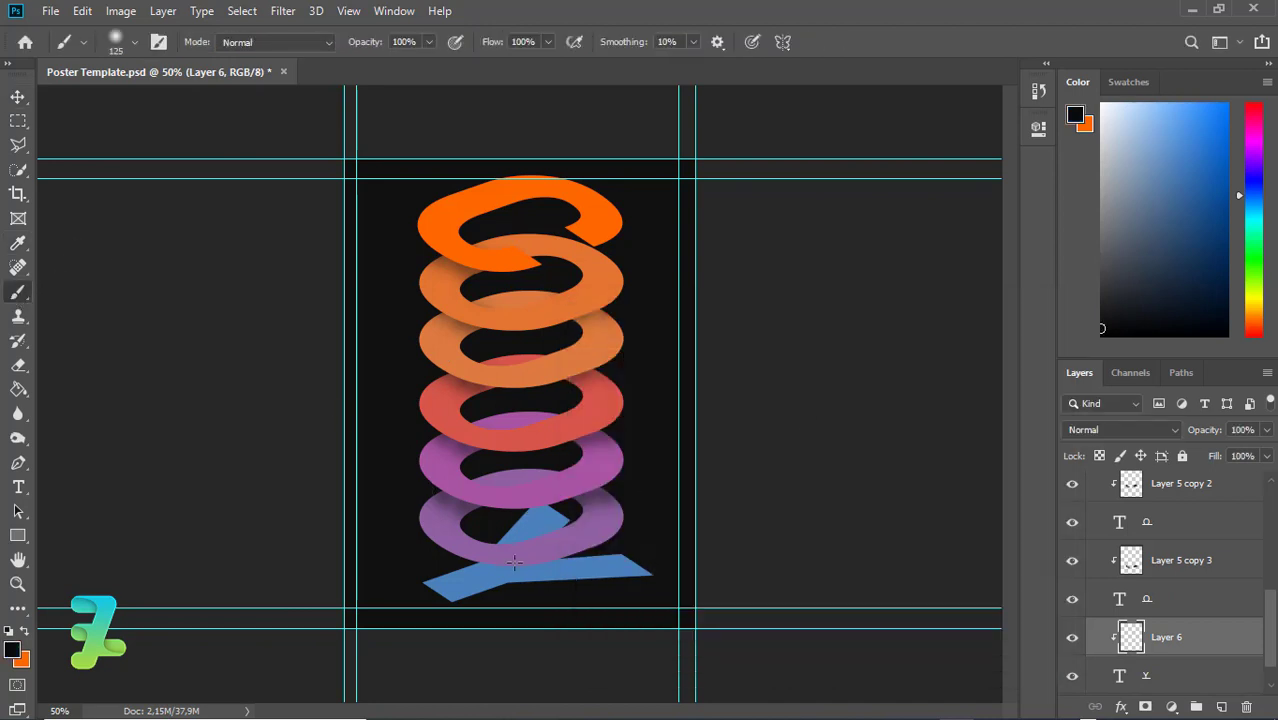
drag(508, 553, 494, 546)
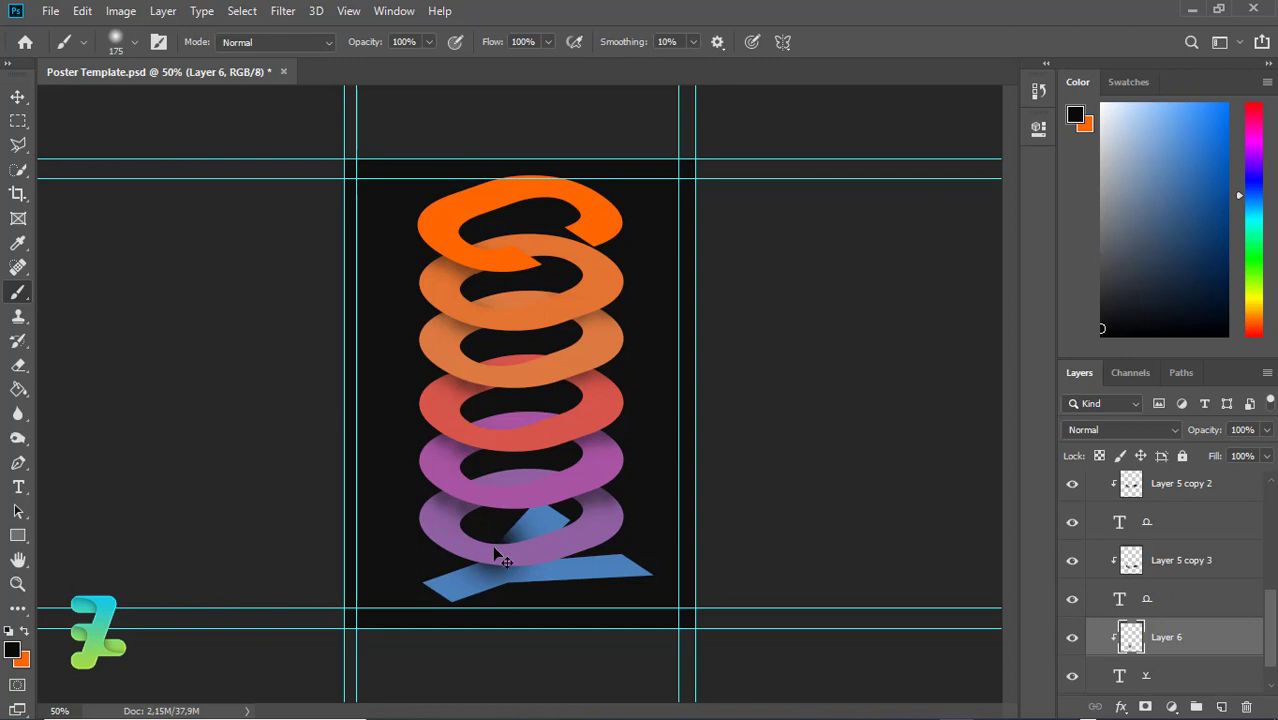
key(bracketleft)
key(bracketleft)
key(bracketleft)
key(bracketleft)
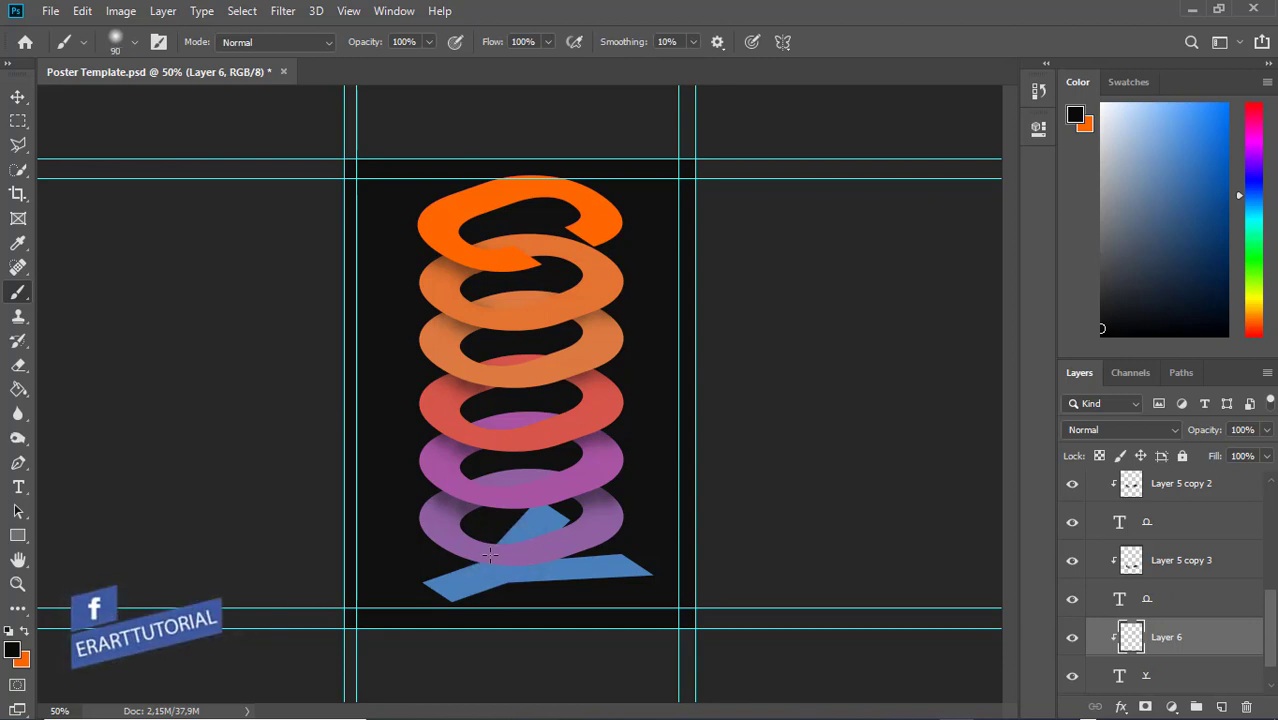
mouse_move(490, 555)
mouse_down()
mouse_move(498, 568)
mouse_move(550, 563)
mouse_up()
key(ctrl+z)
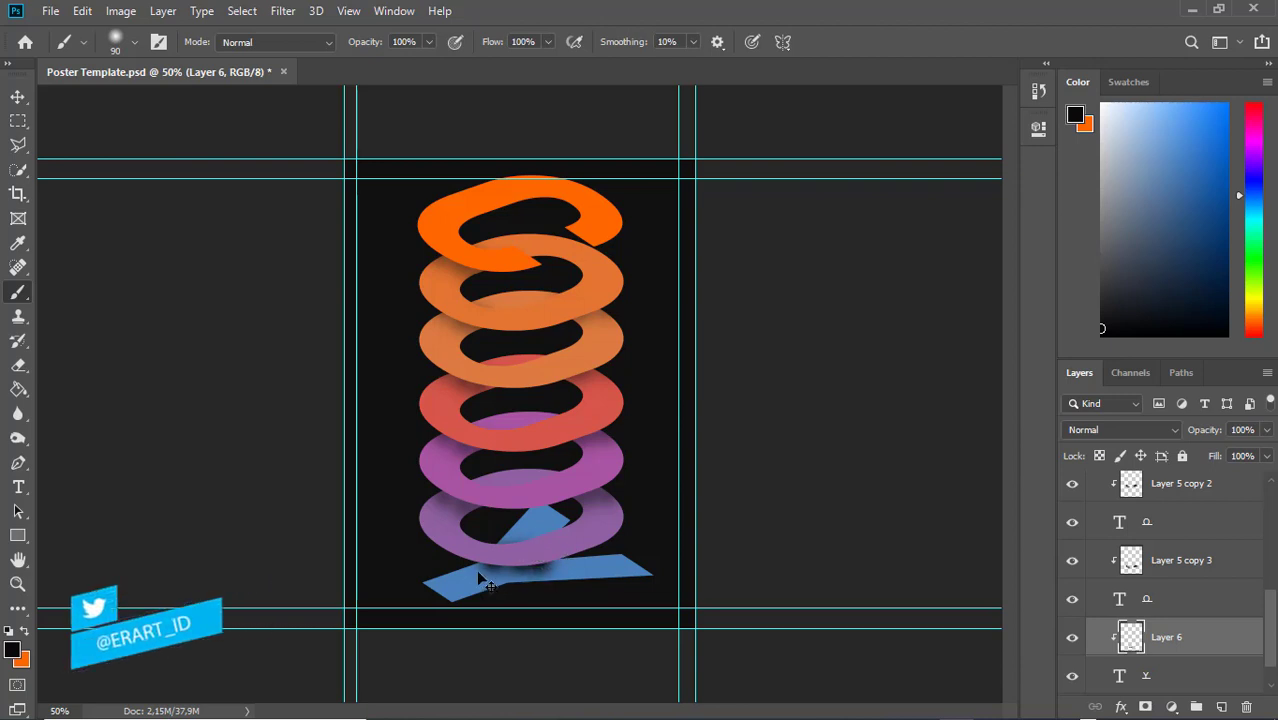
key(ctrl+z)
click(499, 565)
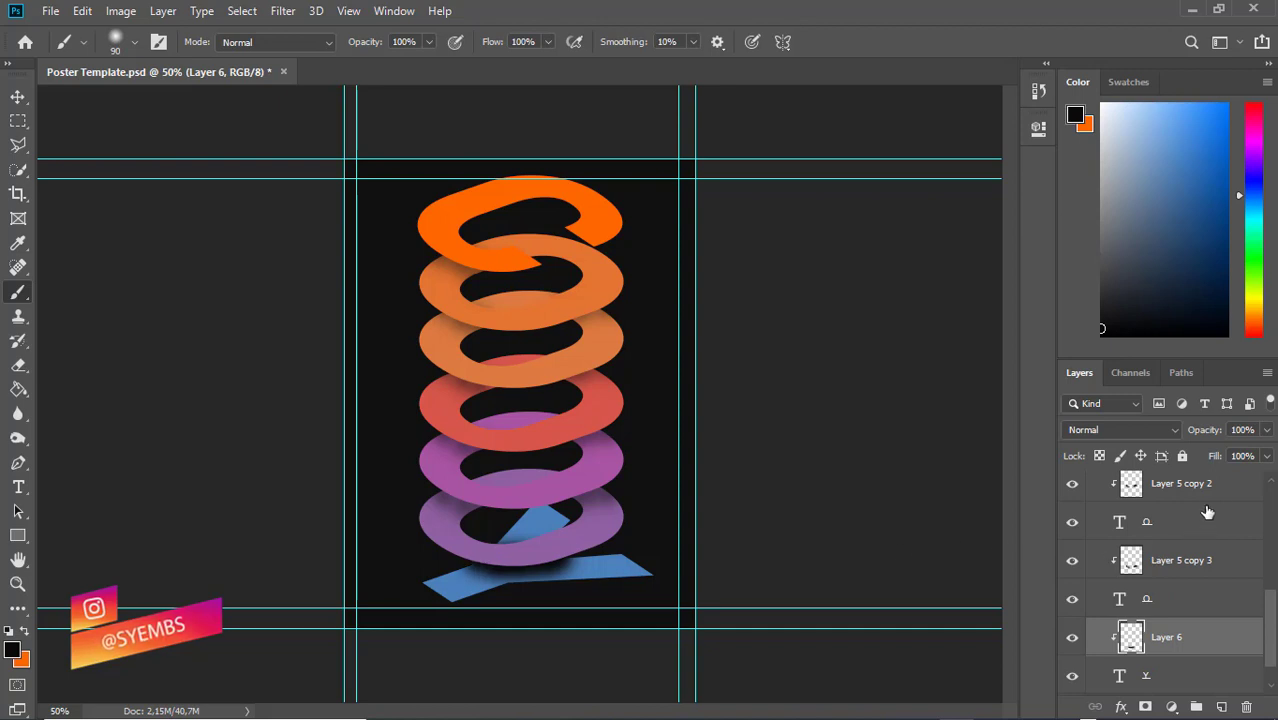
Set the Layer 6 shadow opacity to 50%
click(1266, 430)
mouse_move(1228, 452)
mouse_down()
mouse_move(1209, 453)
mouse_move(1222, 453)
mouse_up()
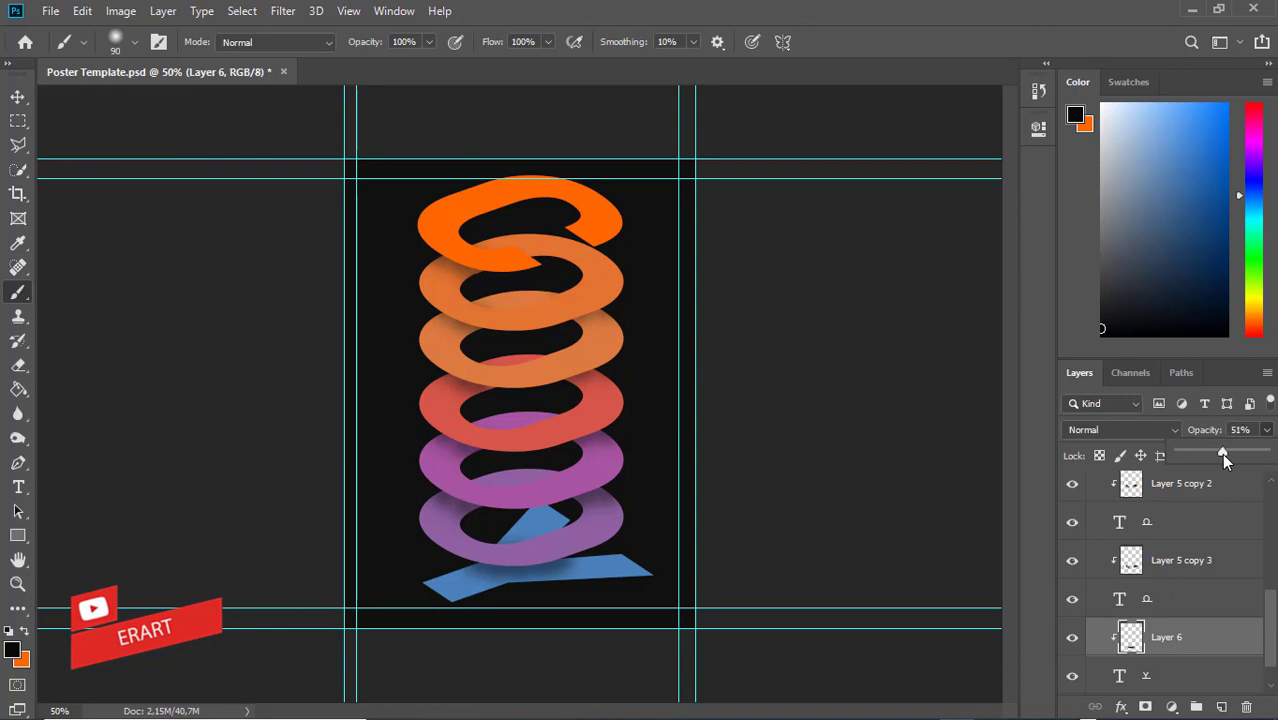
drag(1222, 453, 1221, 455)
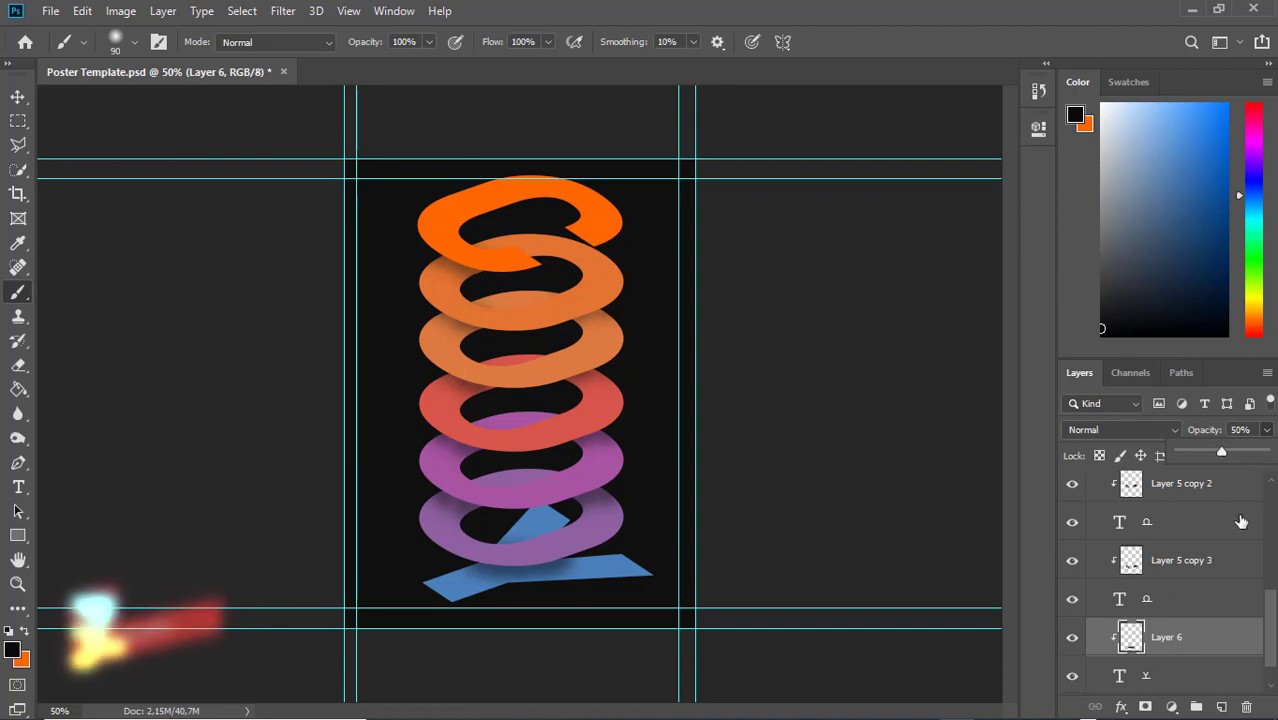
drag(1272, 620, 1274, 510)
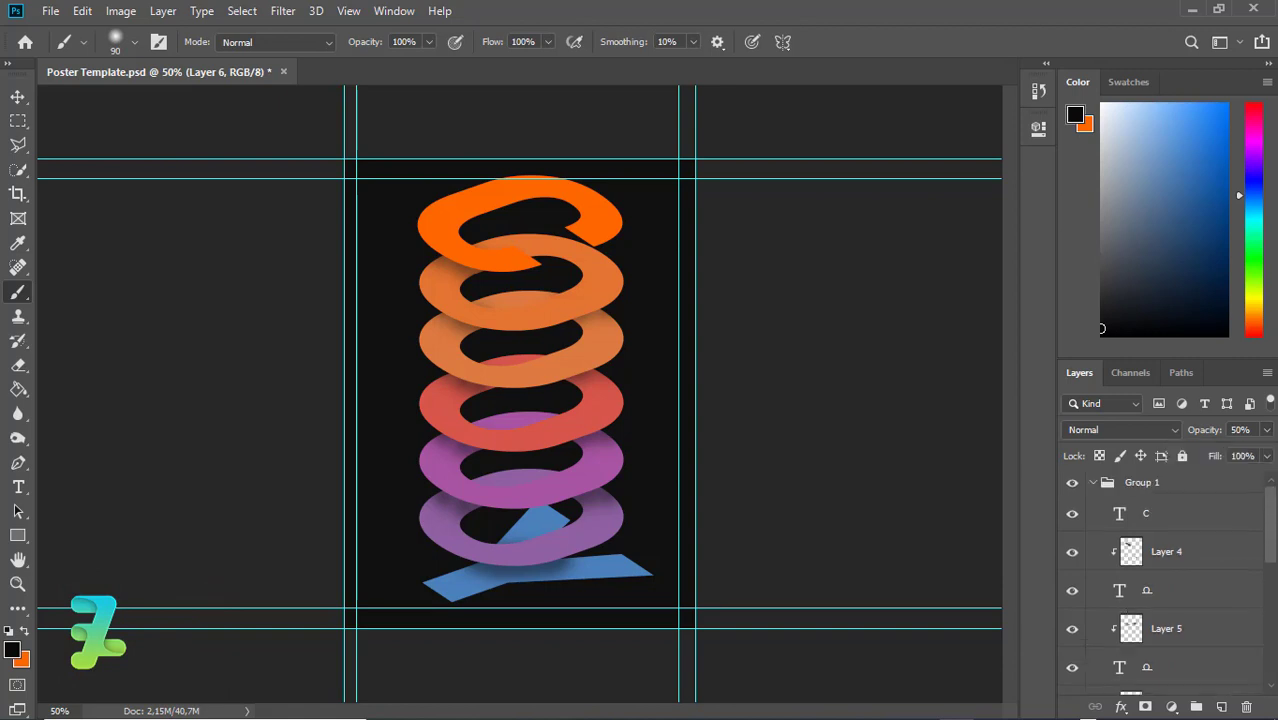
Collapse Group 1, then select all and deselect the canvas with the Move tool active
click(1093, 483)
key(ctrl+a)
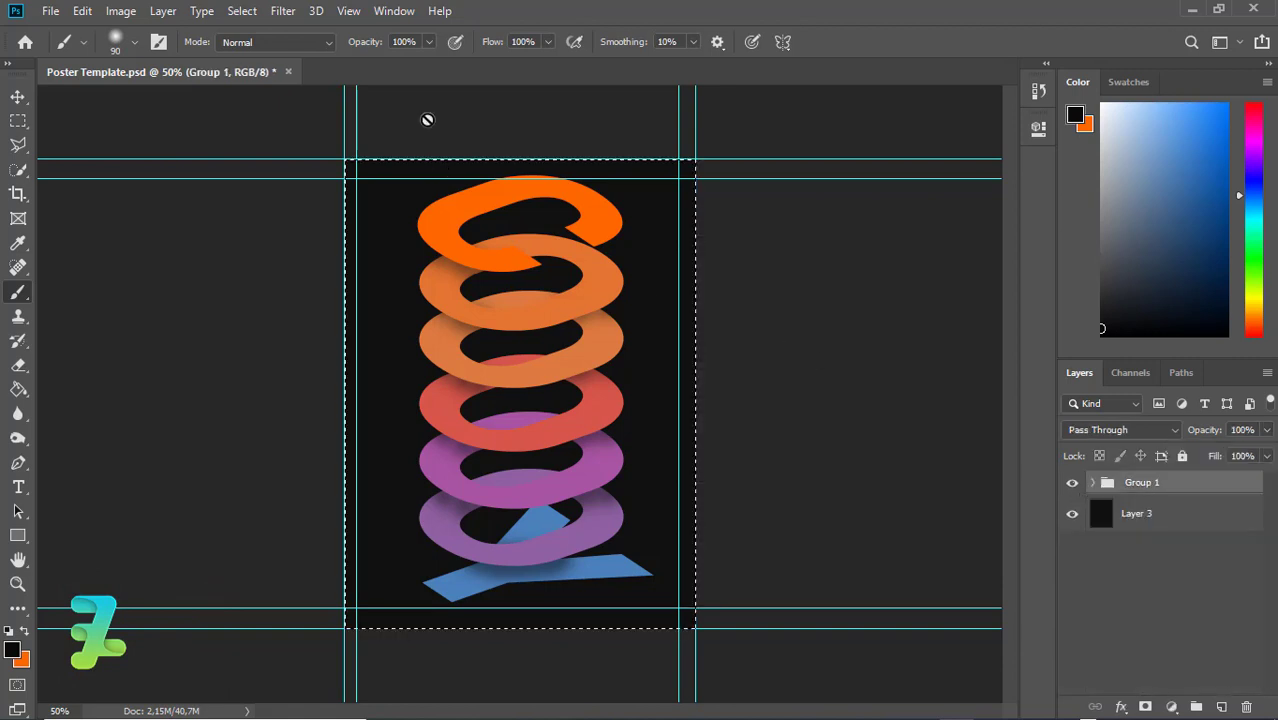
click(12, 97)
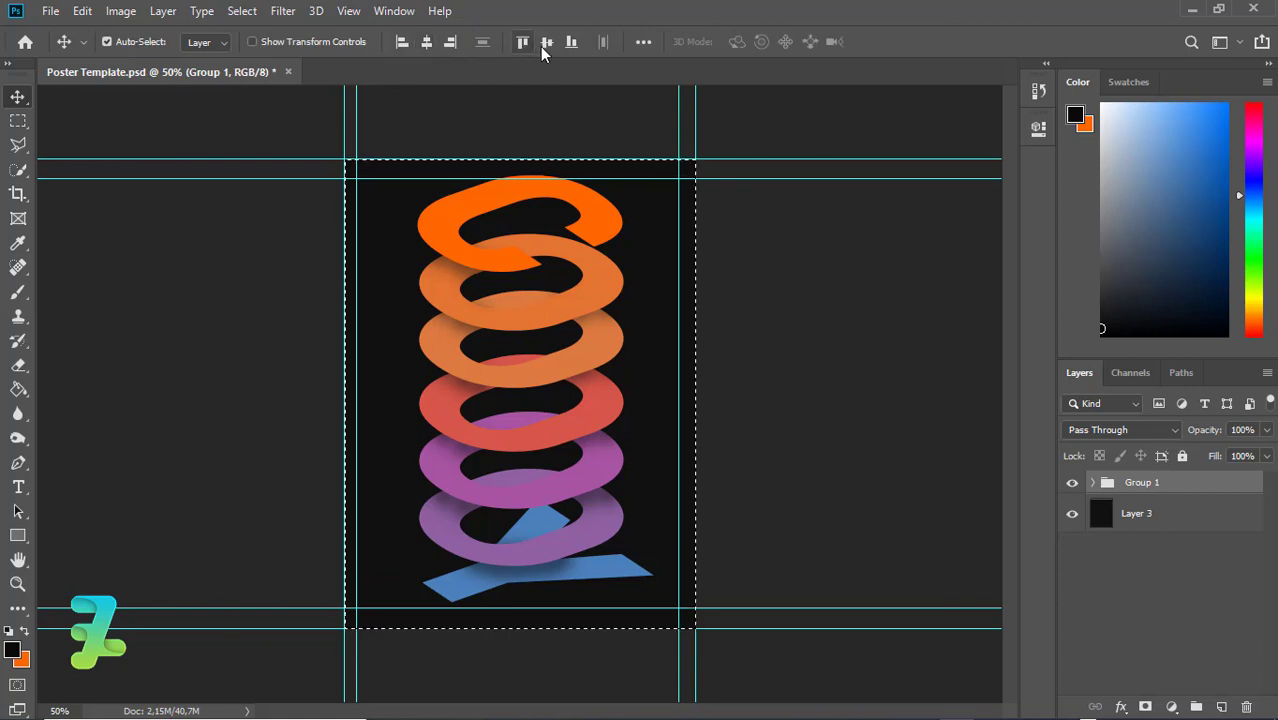
key(ctrl+d)
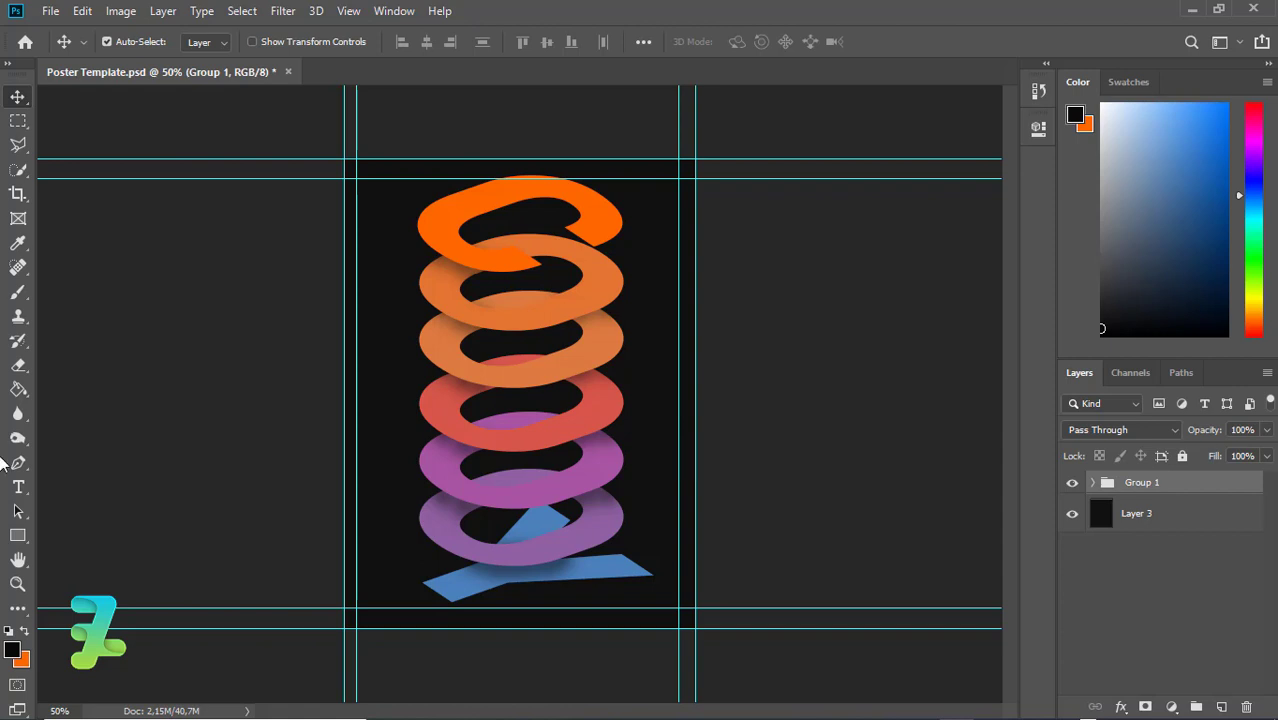
Set the foreground colour to white ffffff
key(i)
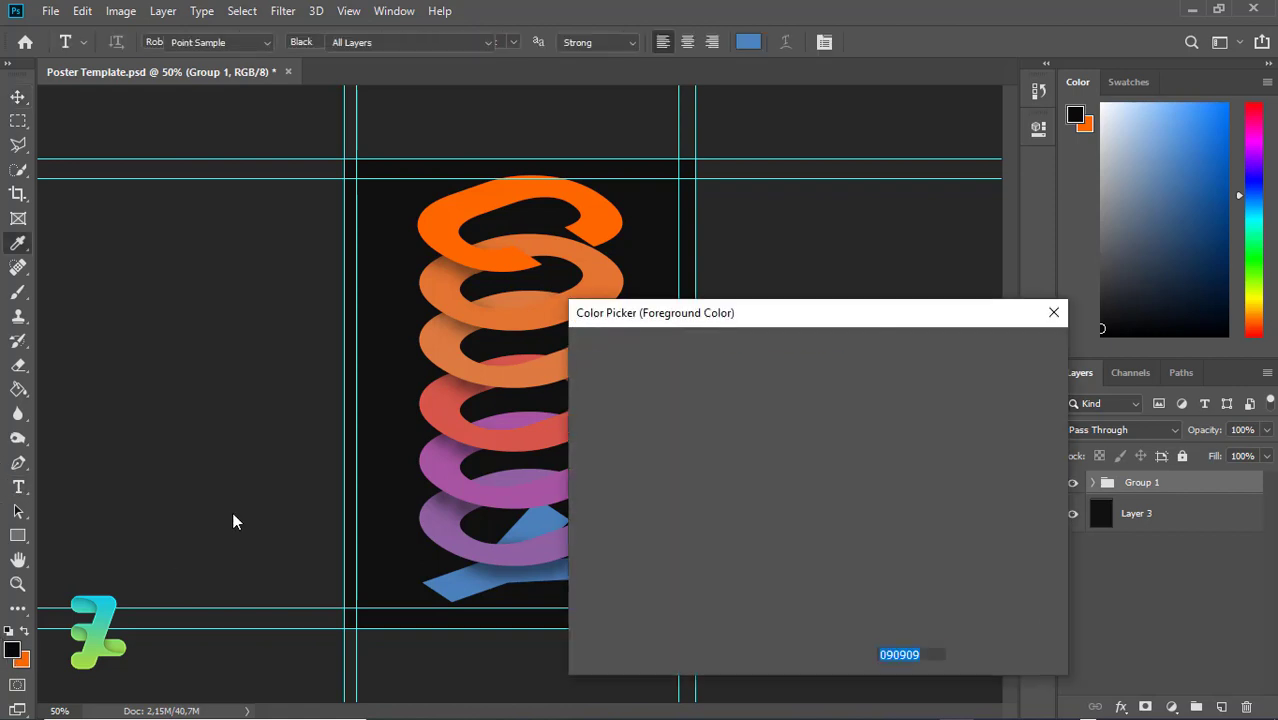
click(12, 651)
text(ffffff)
click(991, 360)
With the Type tool active, select the locked Group 1, dismiss the locked-layer warning, and re-expand it
key(t)
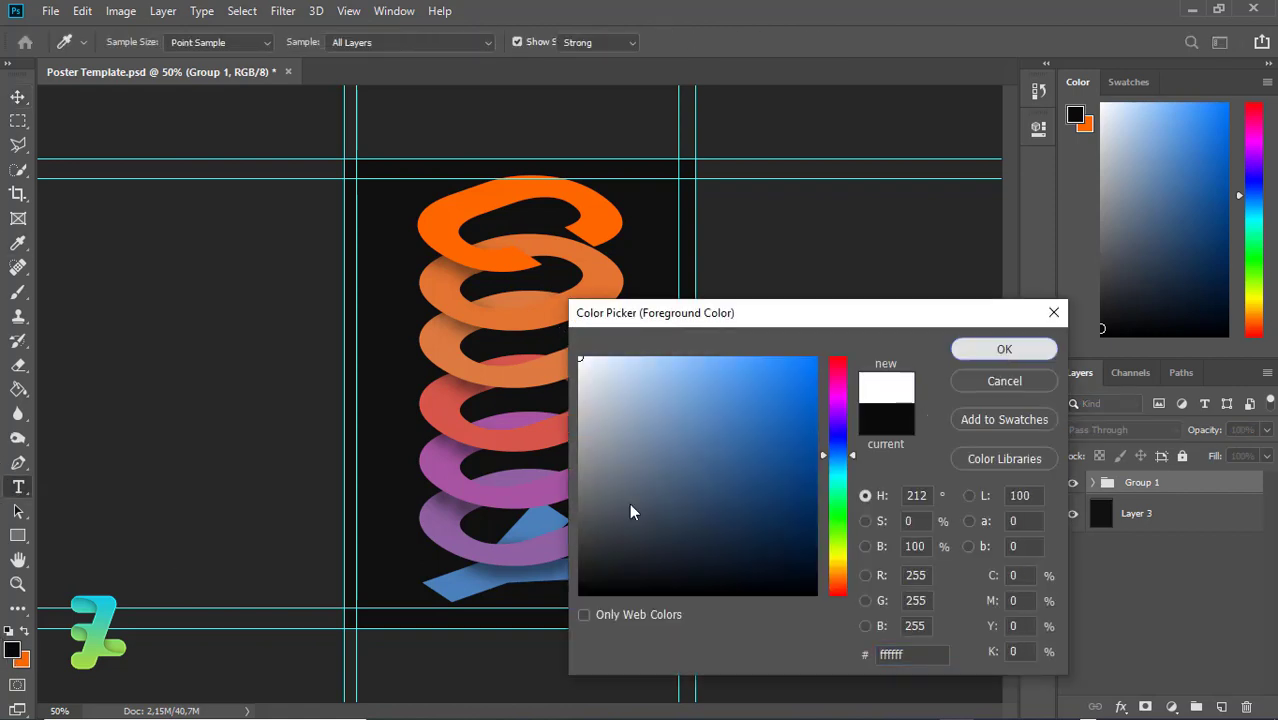
click(361, 455)
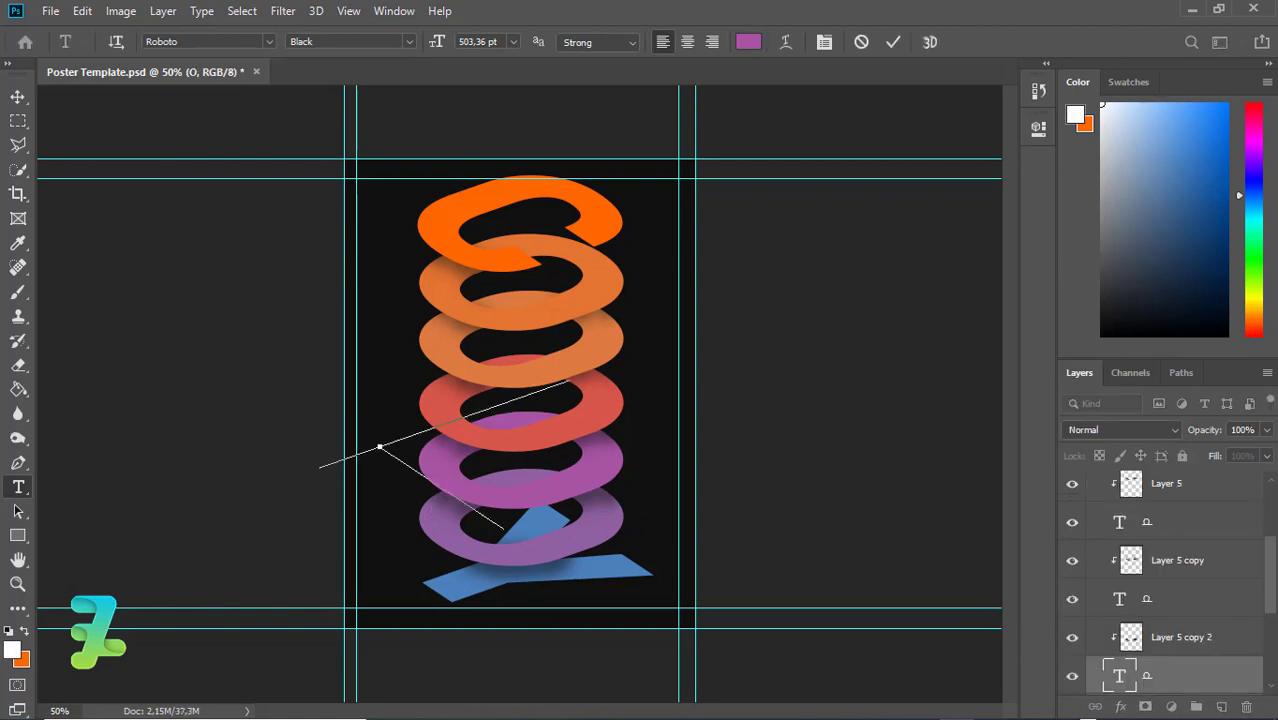
scroll(1262, 484, up, 2)
scroll(1270, 517, up, 2)
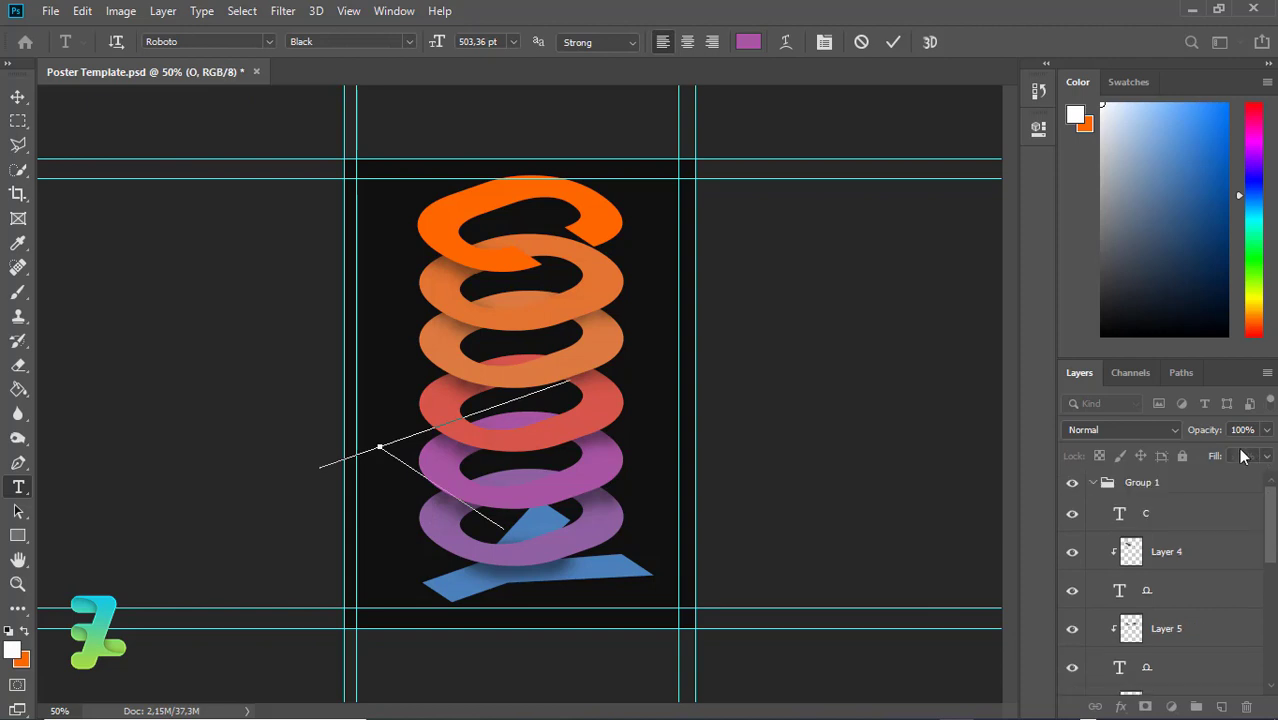
click(1094, 485)
click(1093, 484)
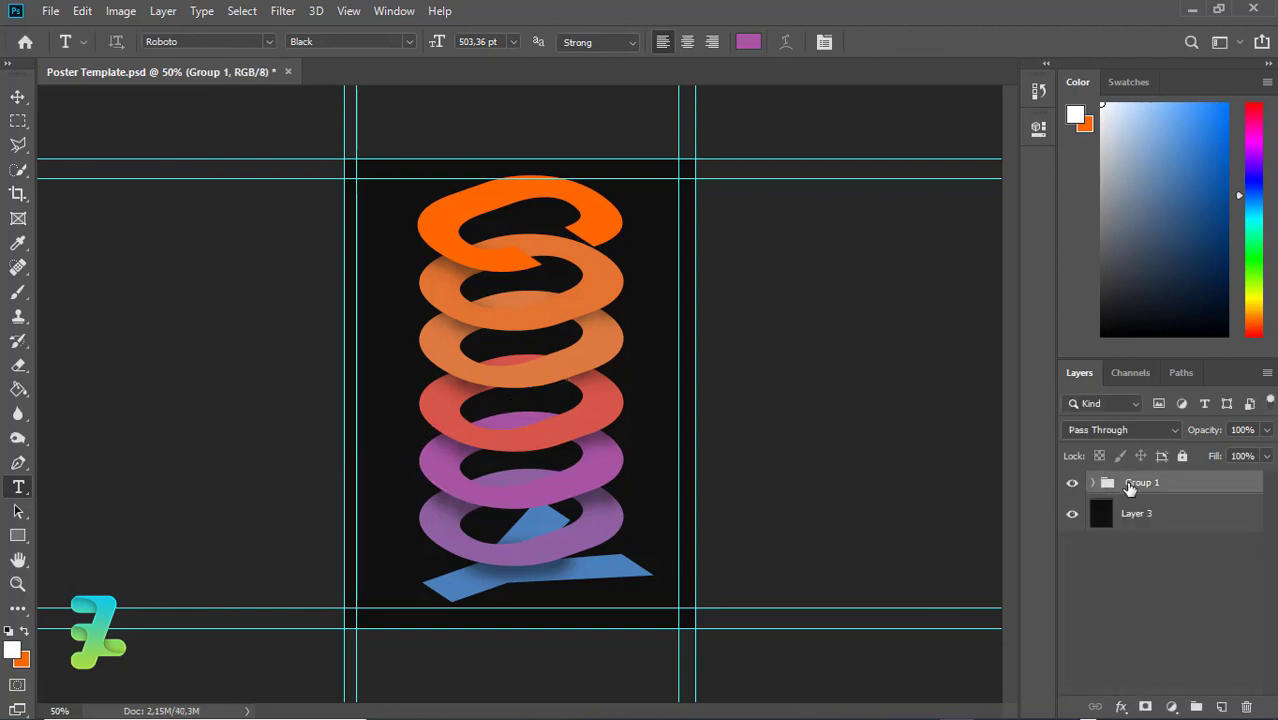
click(408, 414)
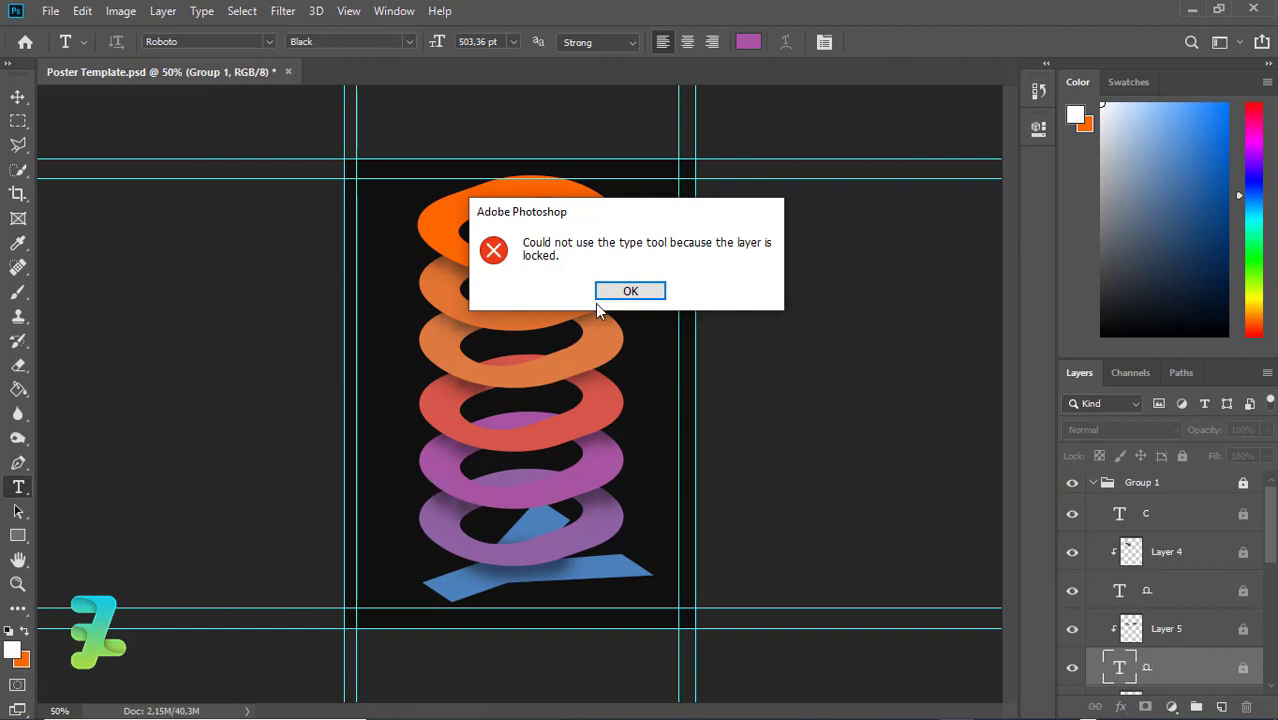
click(606, 296)
click(1093, 484)
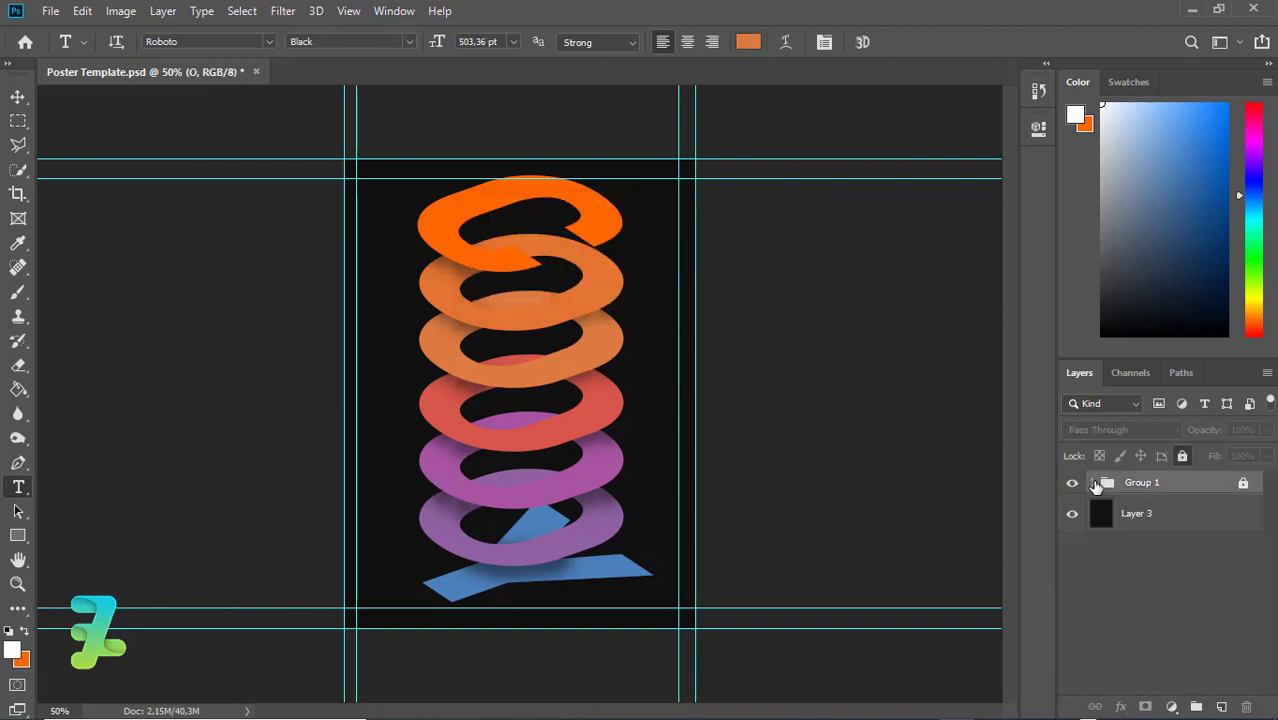
click(1094, 484)
Type the designer's full name at the poster's lower left and make it white
click(331, 637)
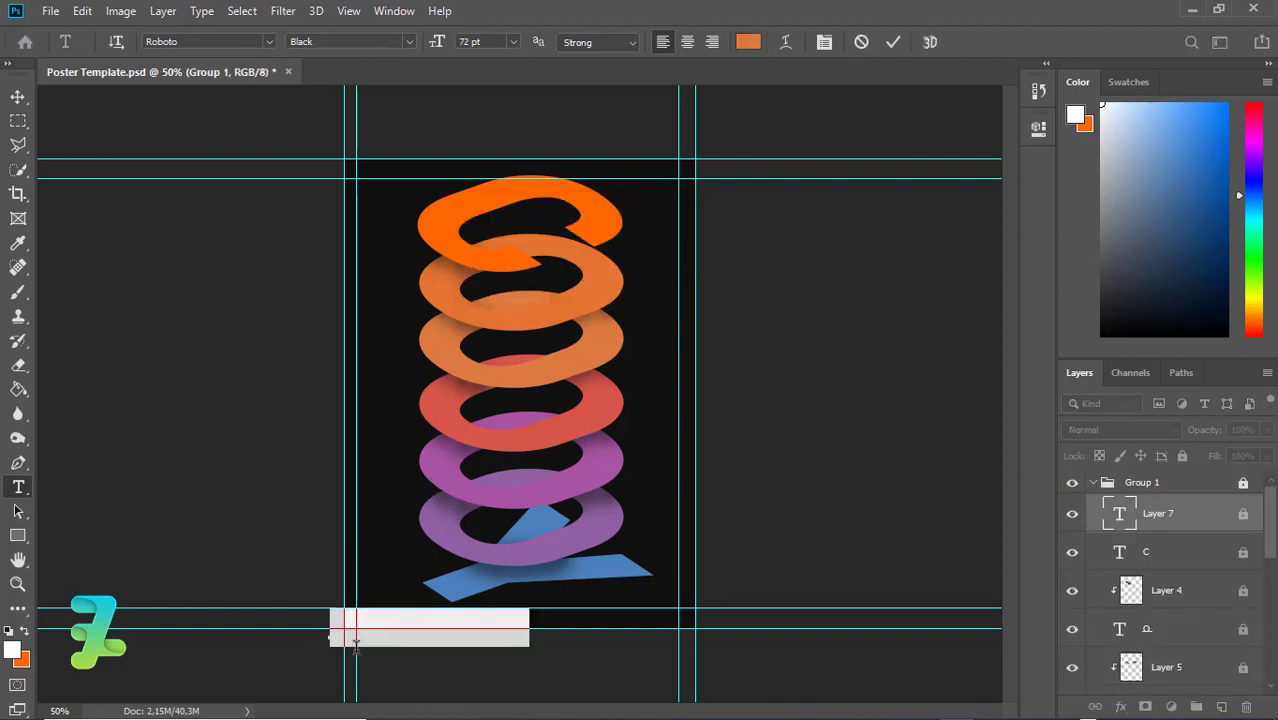
key(BackSpace)
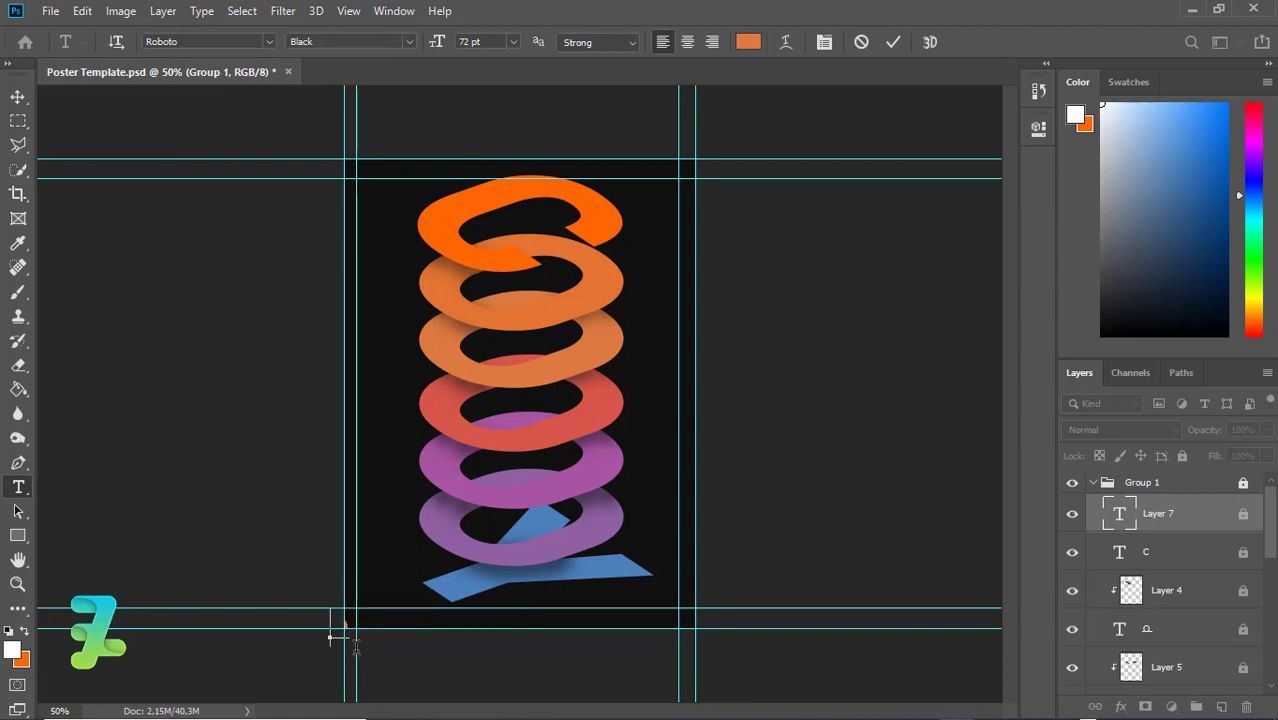
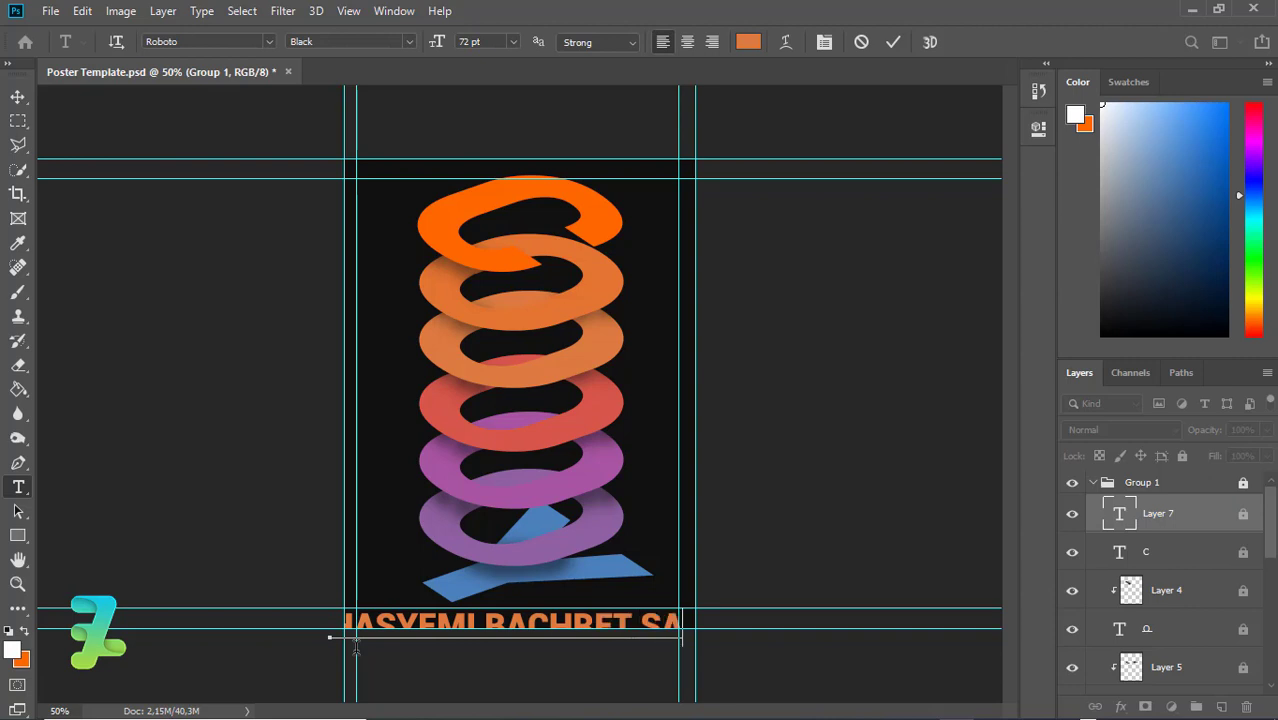
key(ctrl+a)
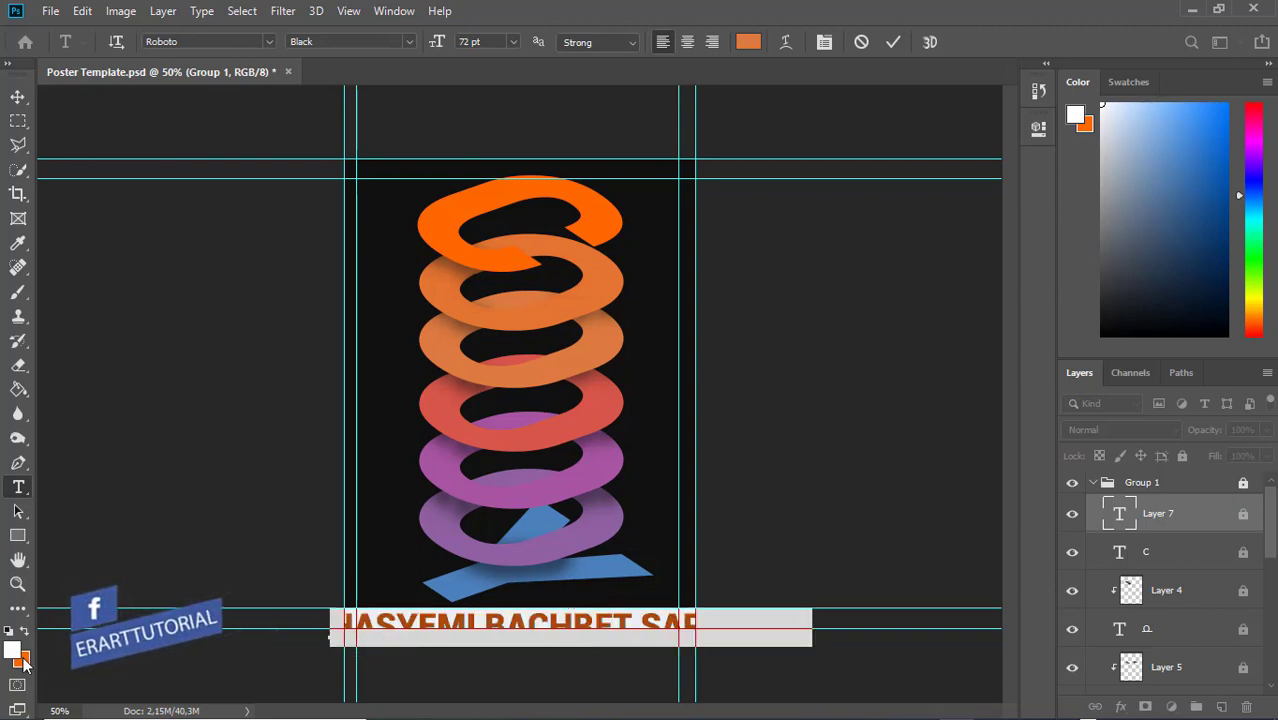
click(24, 633)
click(24, 633)
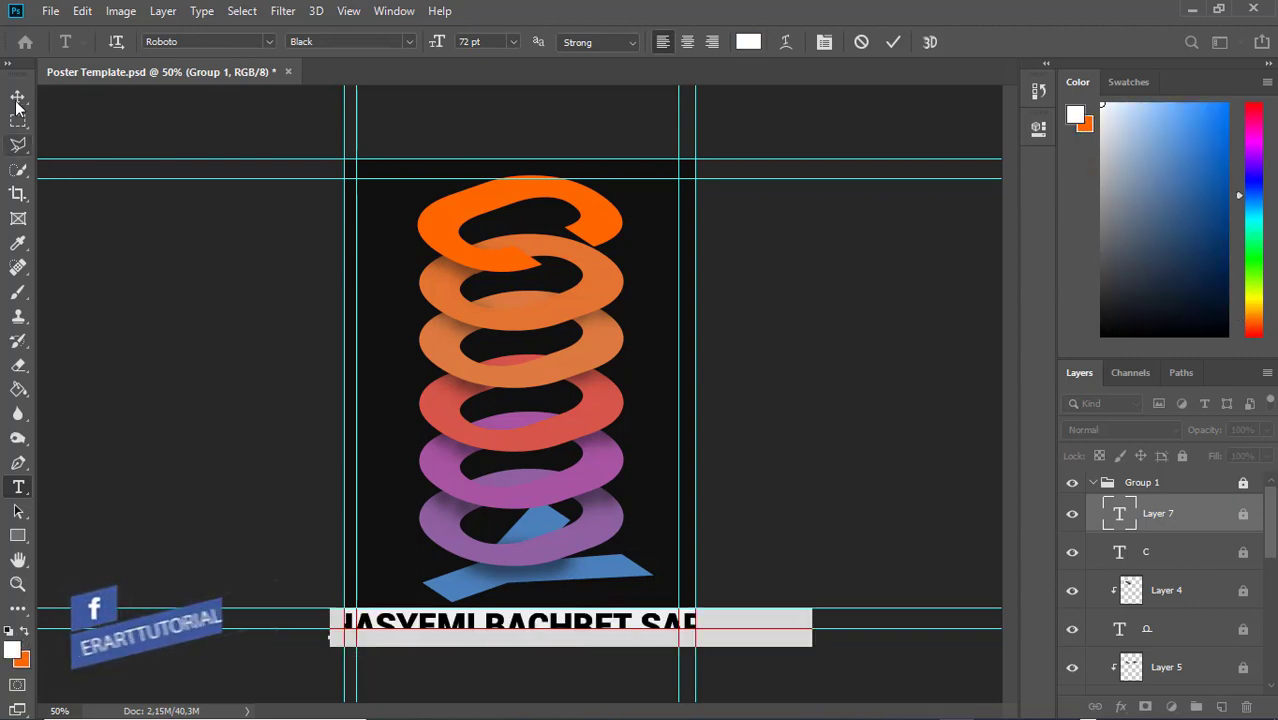
Set the name text to 10 pt and commit it
click(510, 42)
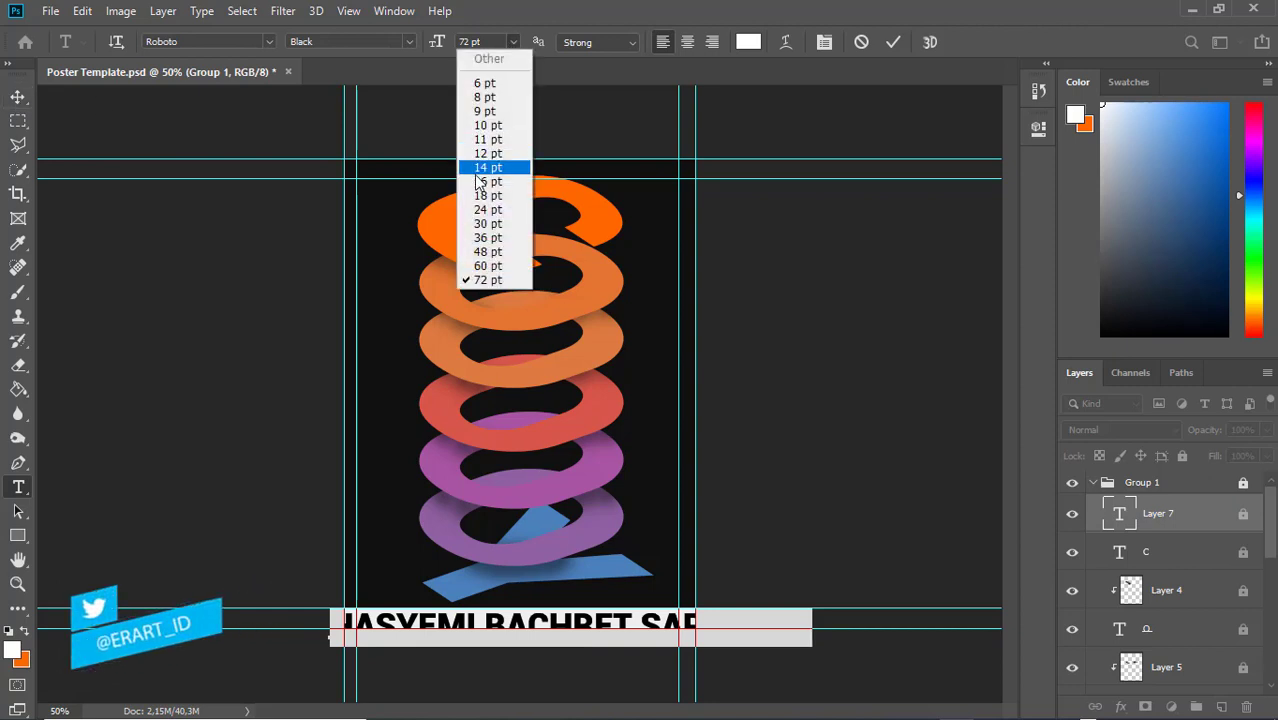
click(476, 127)
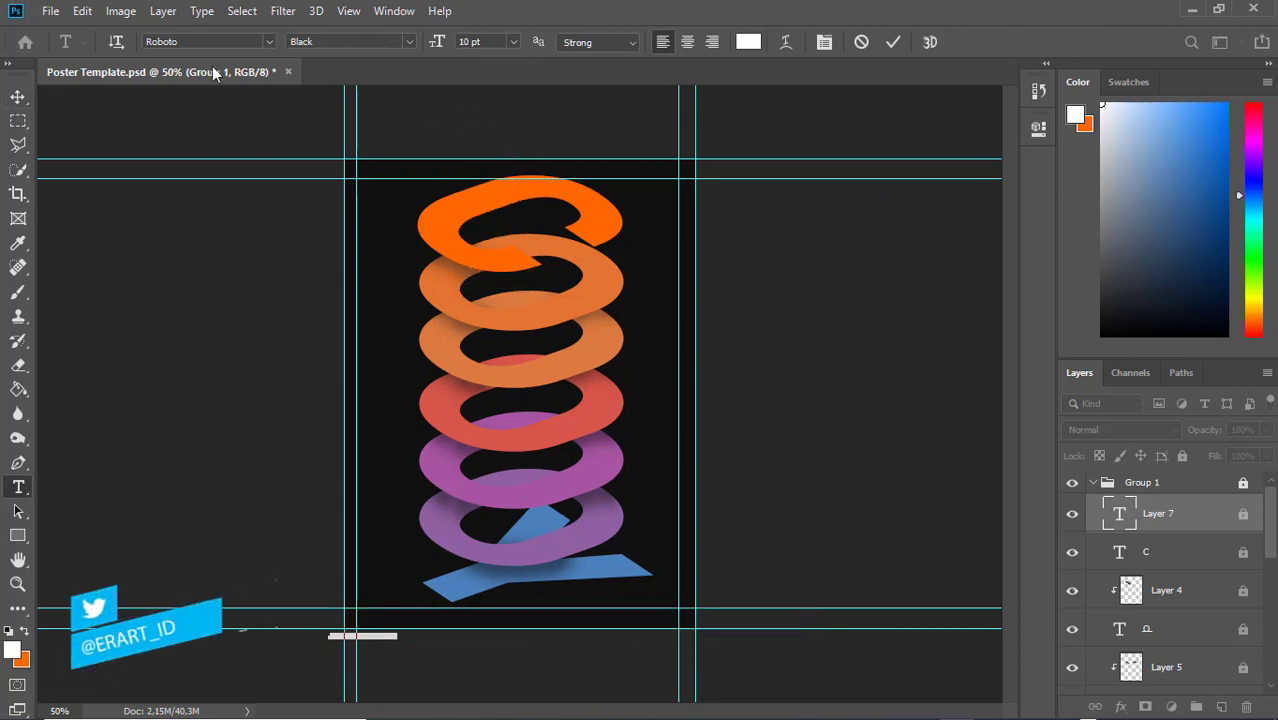
click(18, 96)
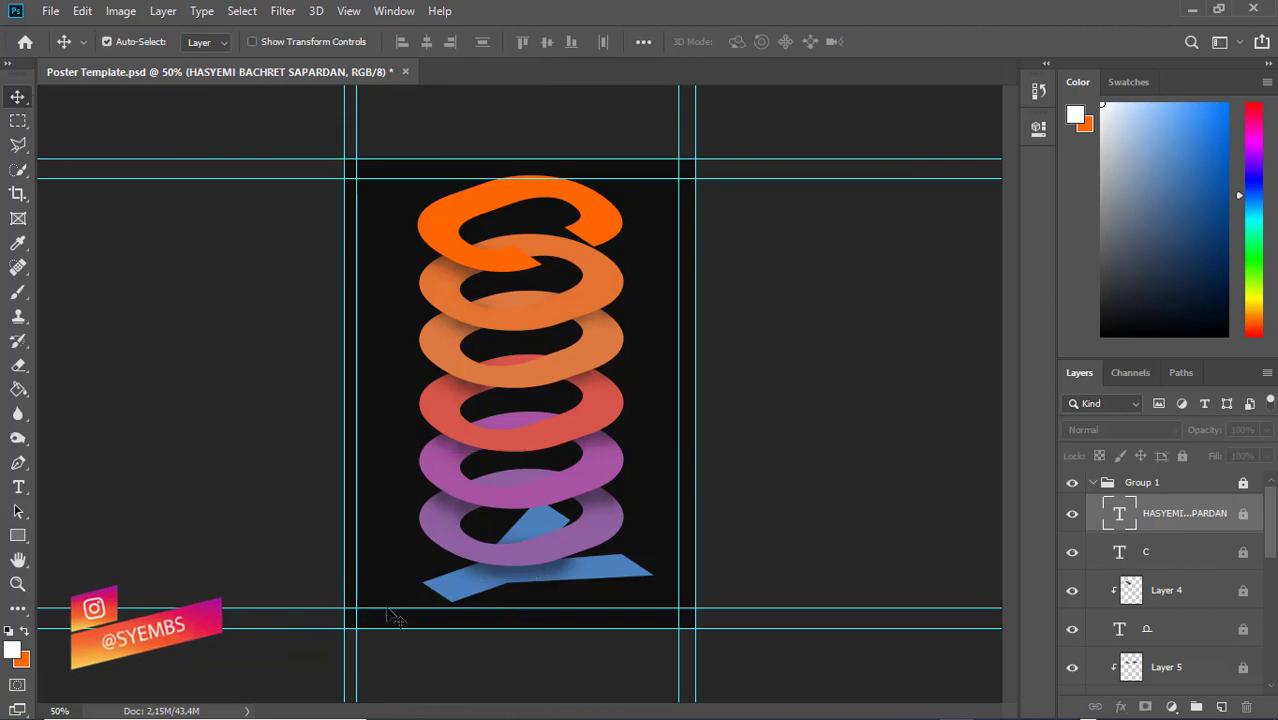
Move the name text layer out of the locked Group 1
drag(370, 643, 453, 630)
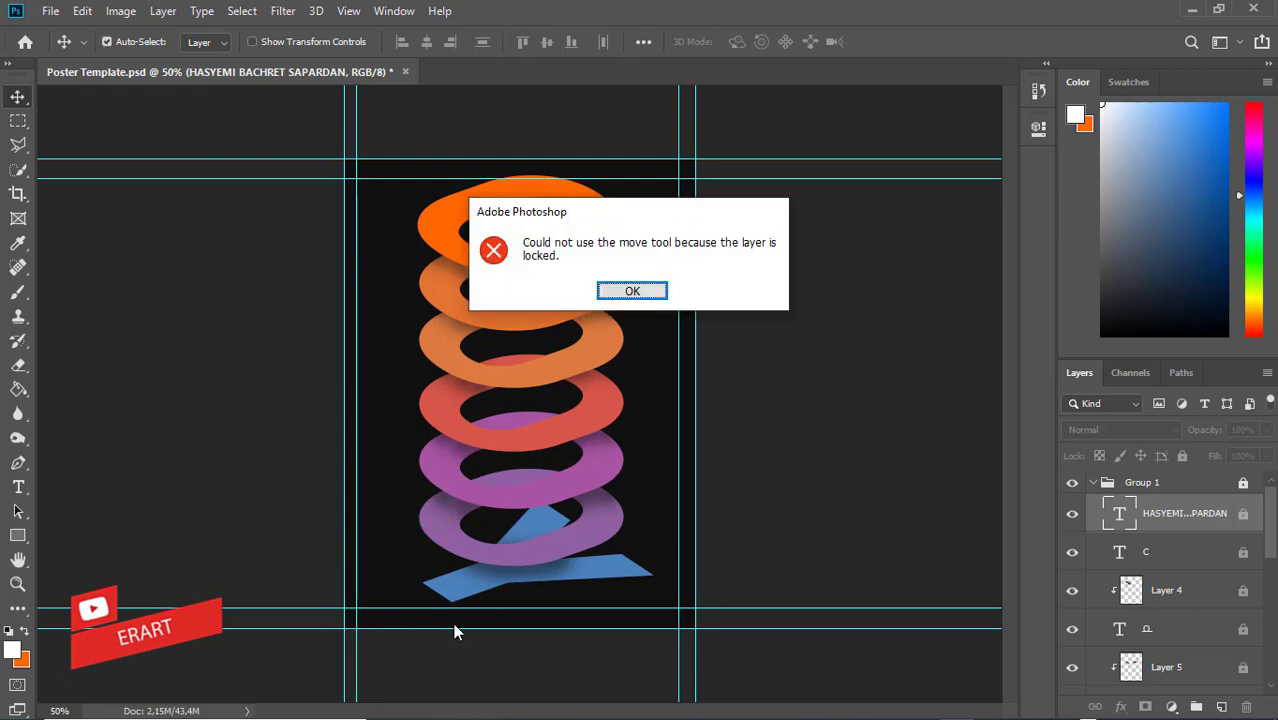
click(630, 292)
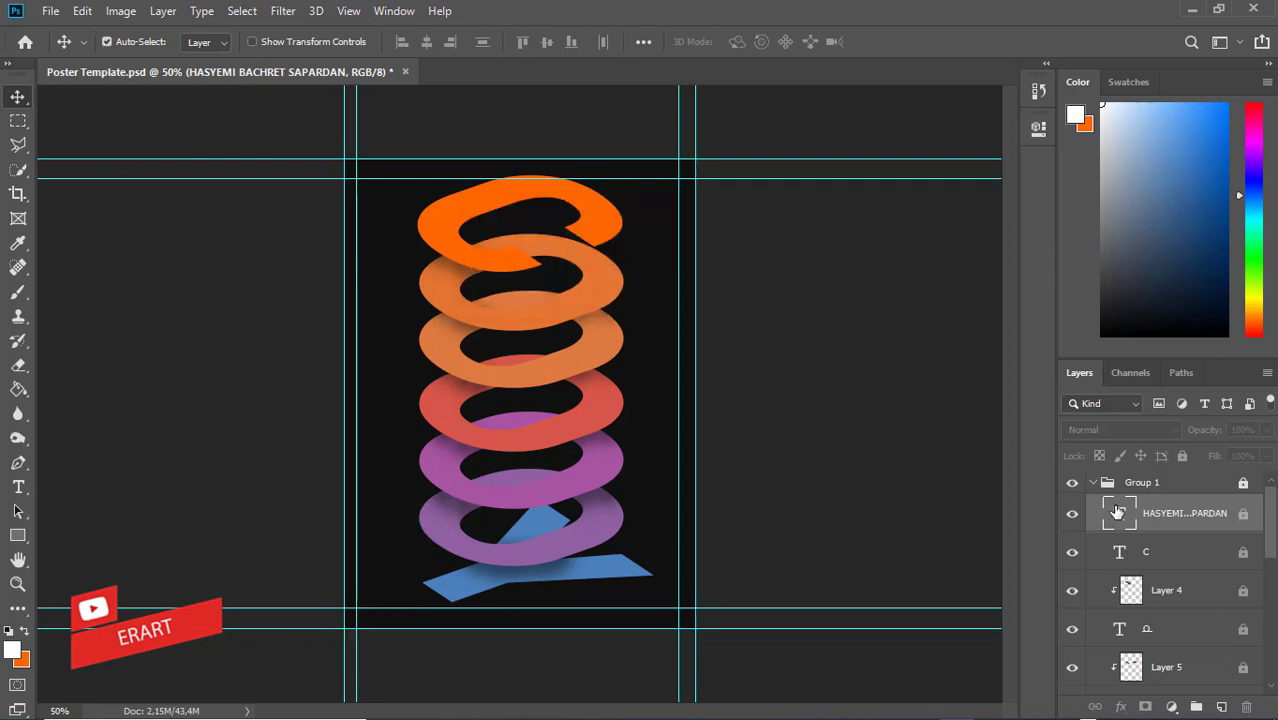
mouse_move(1115, 513)
mouse_down()
mouse_move(1121, 460)
mouse_move(1097, 500)
mouse_up()
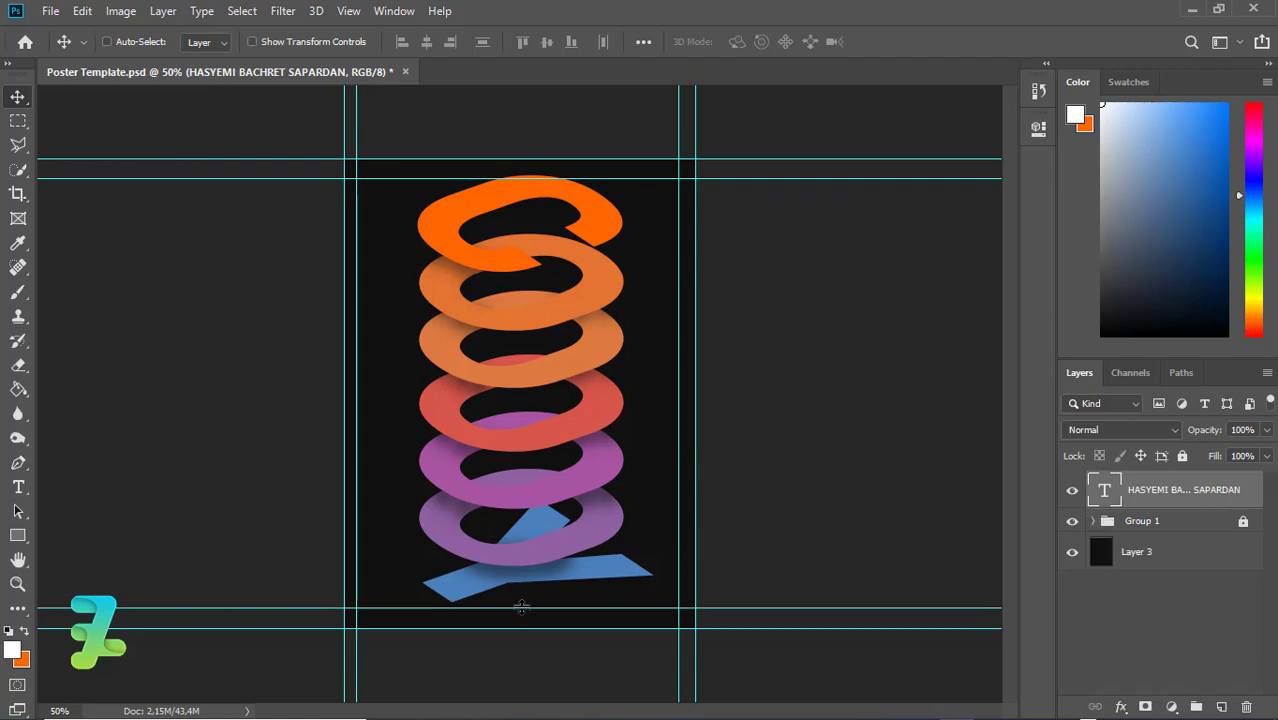
Rotate the name text 90° to run vertically and place it beside the rings
key(ctrl+t)
drag(378, 643, 337, 404)
click(18, 97)
key(ctrl)
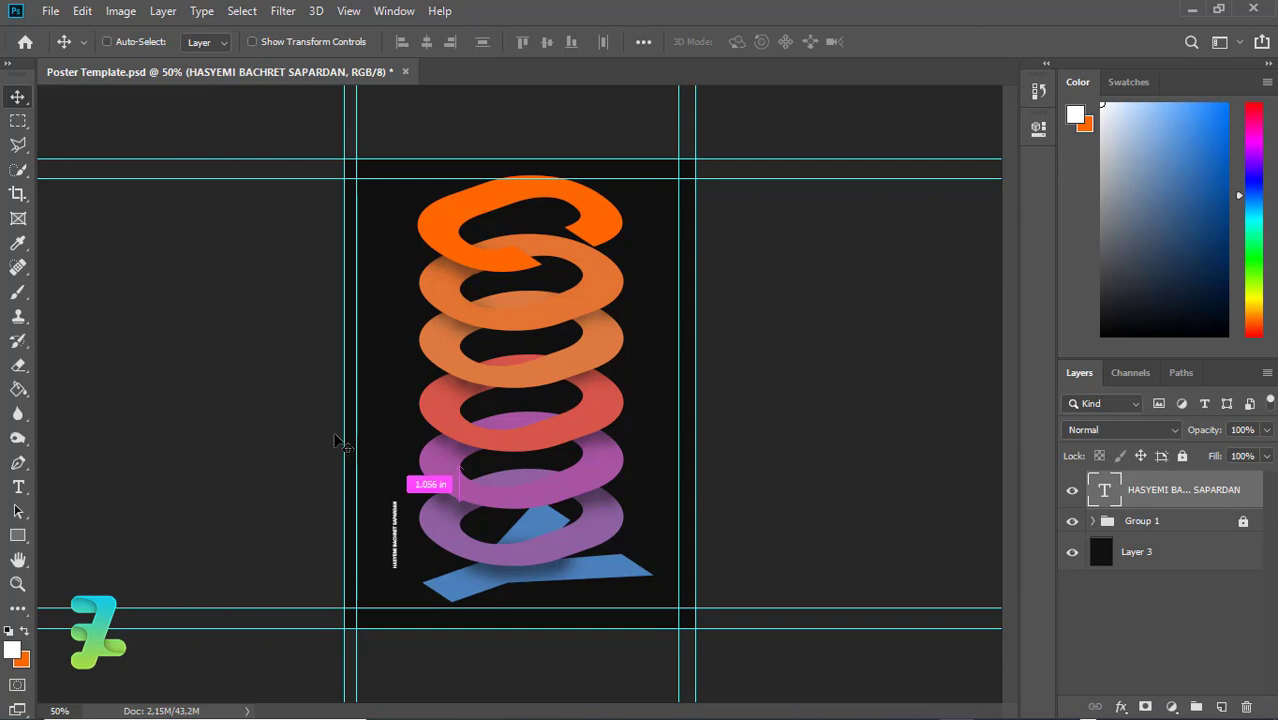
Enlarge the vertical name text from 10 pt to 14 pt
double_click(1106, 492)
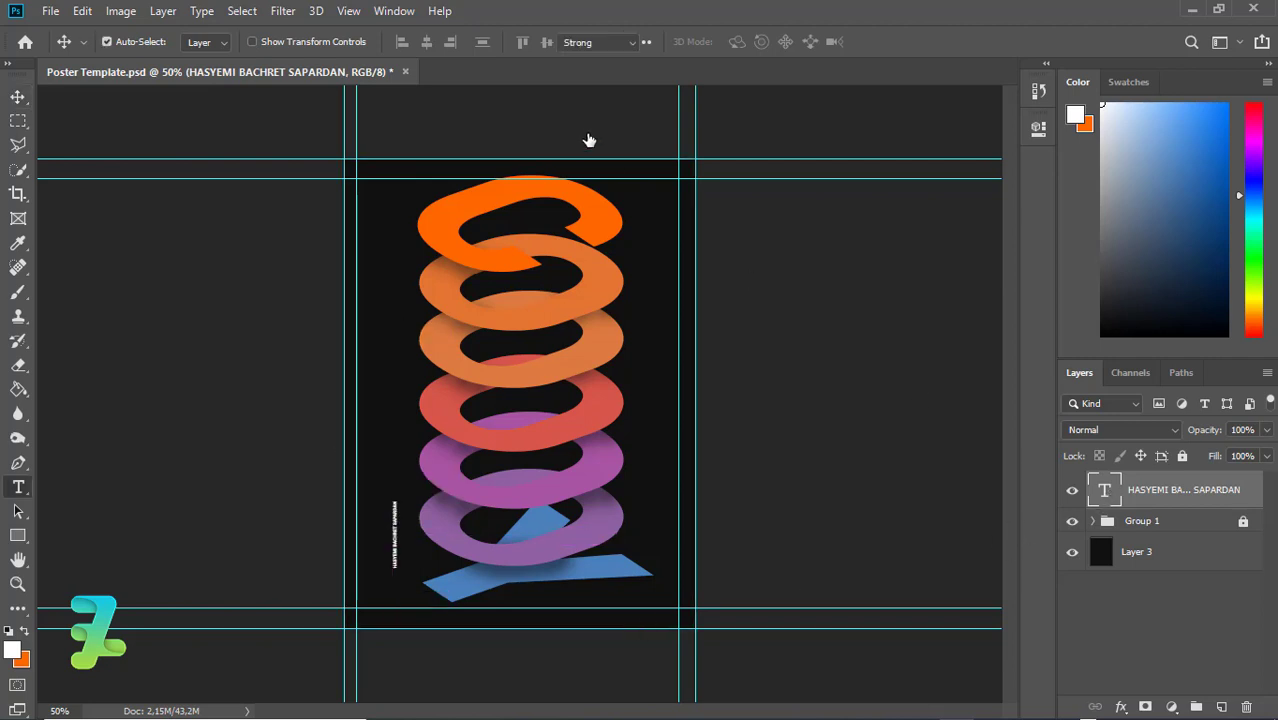
click(515, 41)
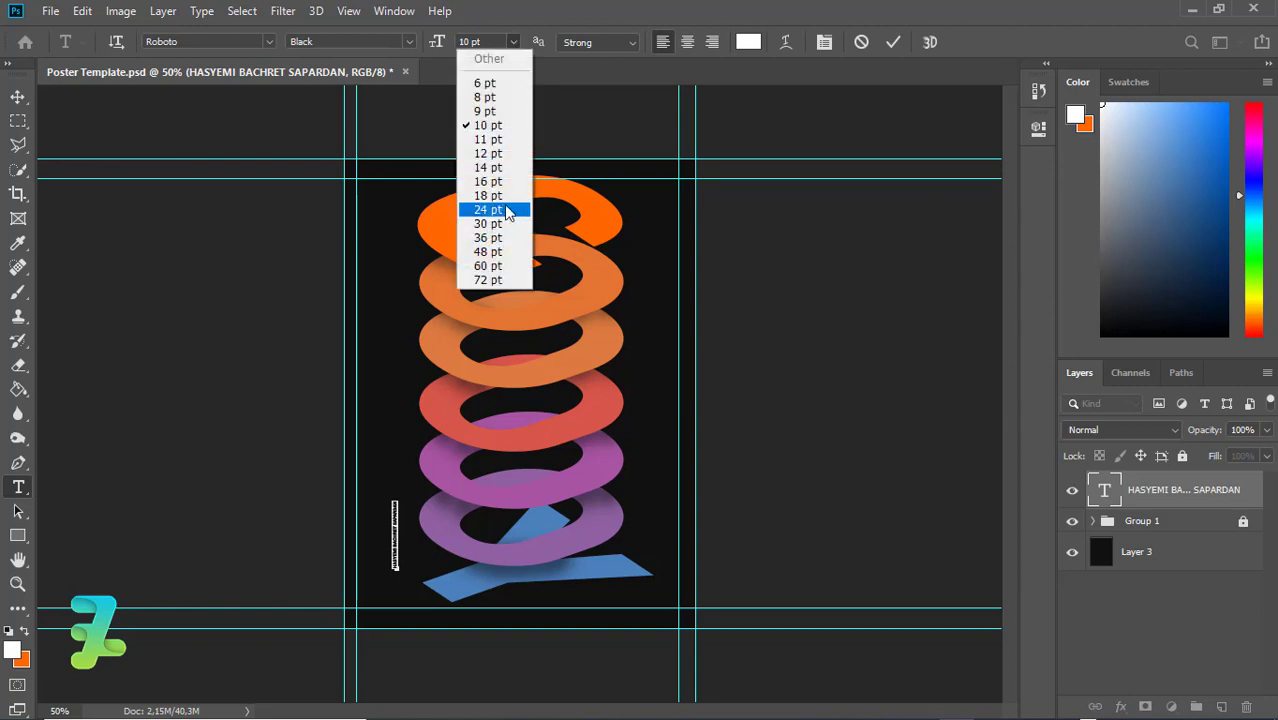
click(490, 155)
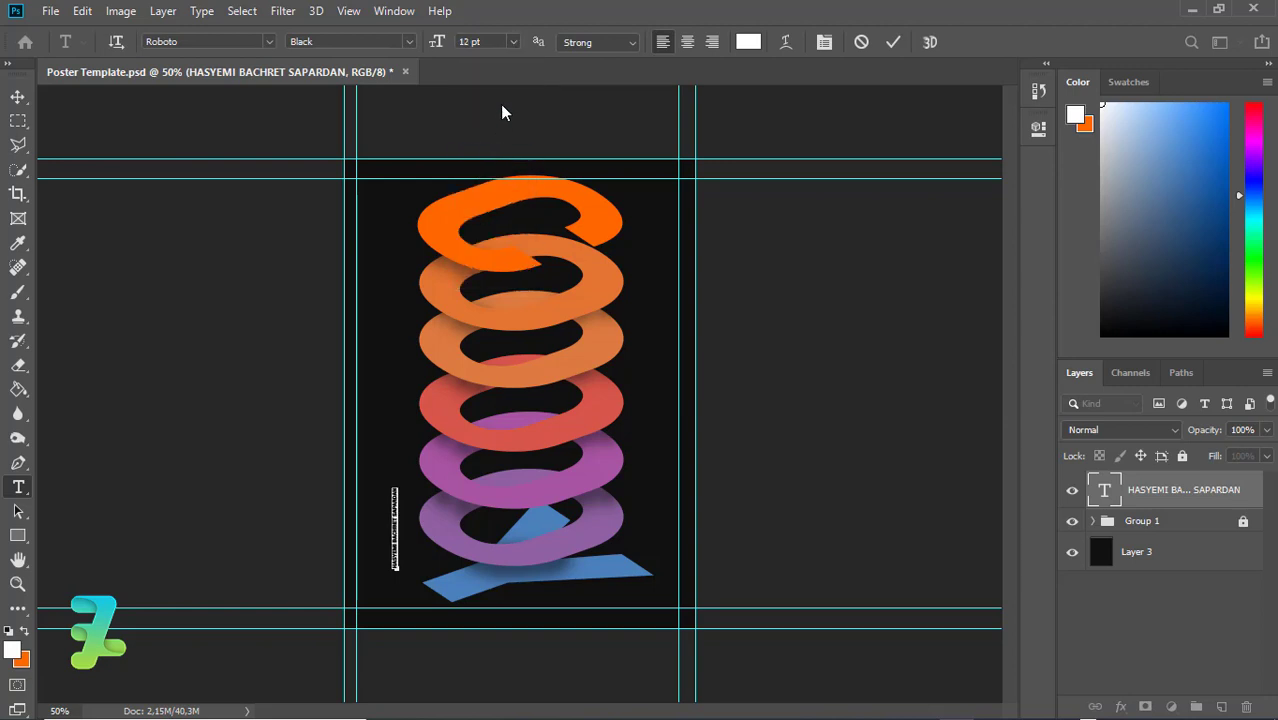
click(512, 43)
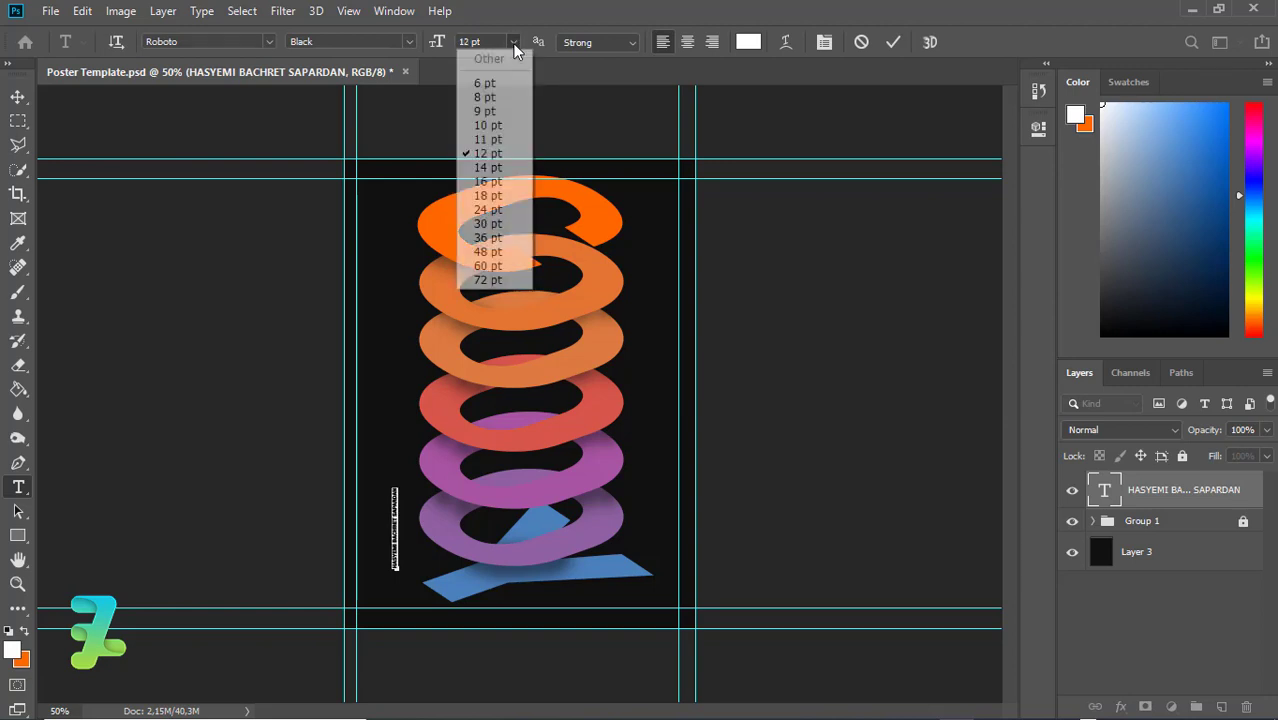
click(494, 166)
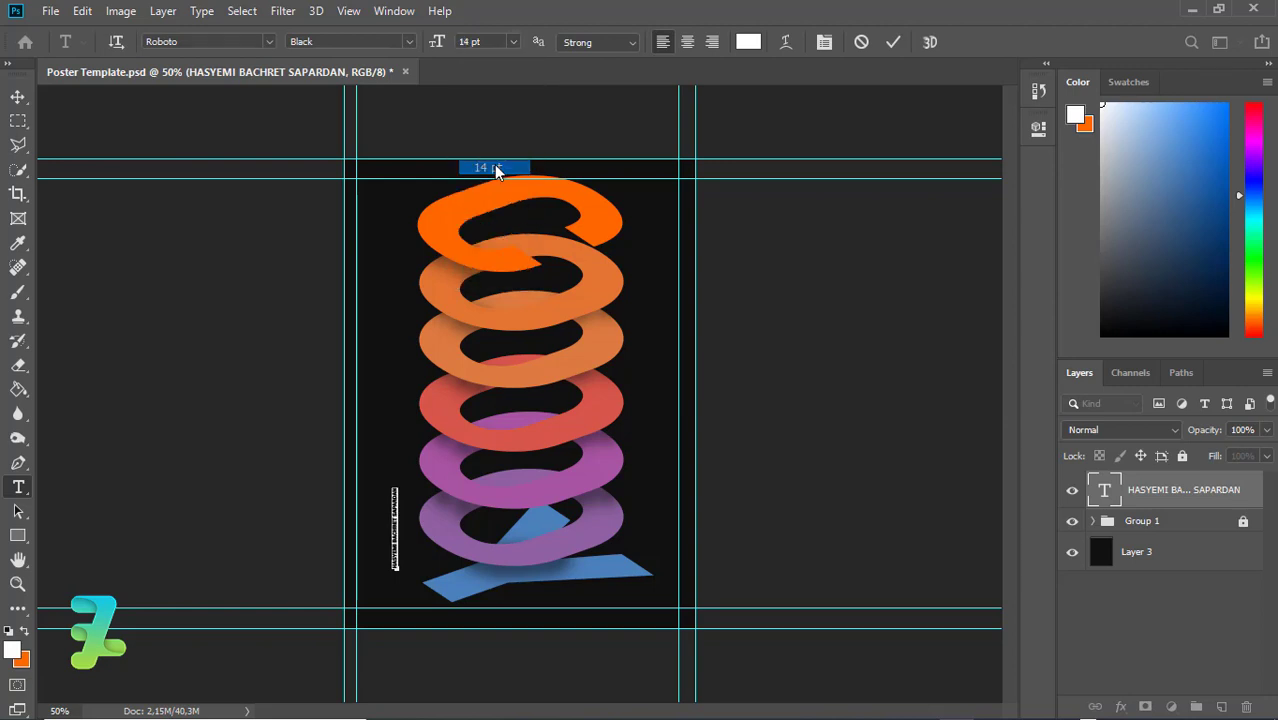
click(17, 93)
Move the vertical text lower beside the Y and open its Character panel
drag(398, 511, 400, 550)
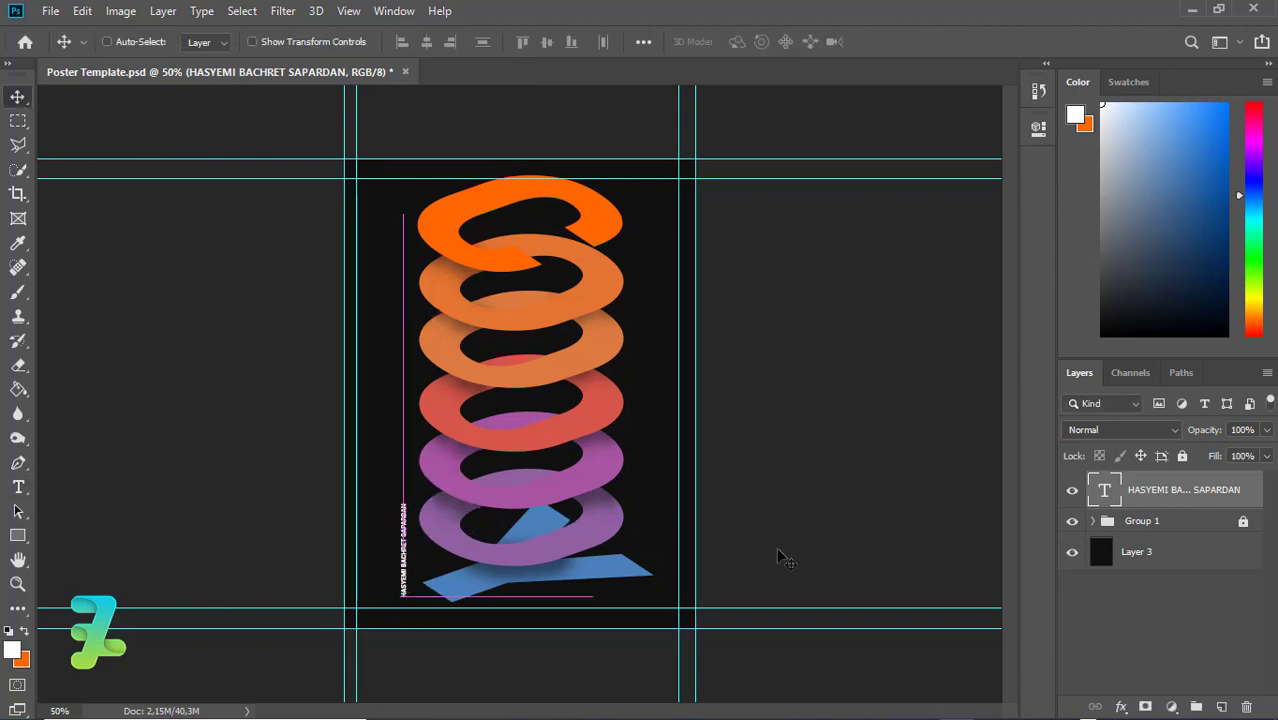
key(ctrl)
double_click(1105, 493)
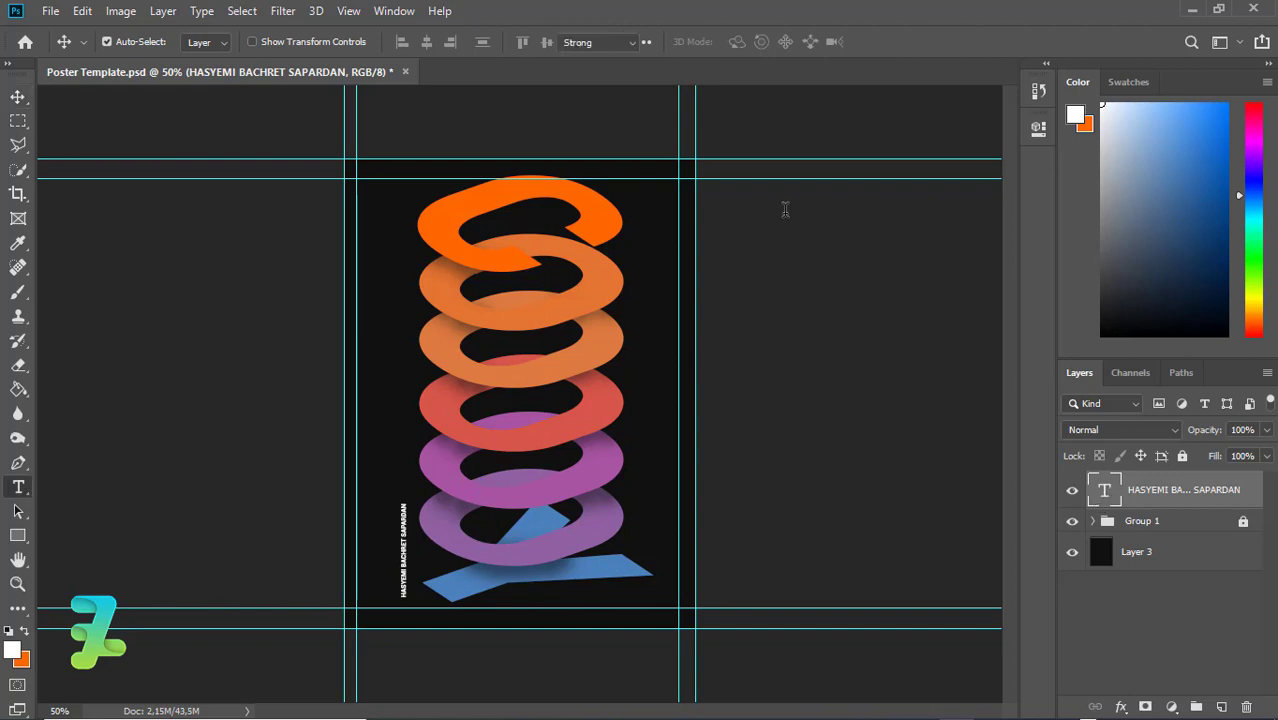
click(820, 42)
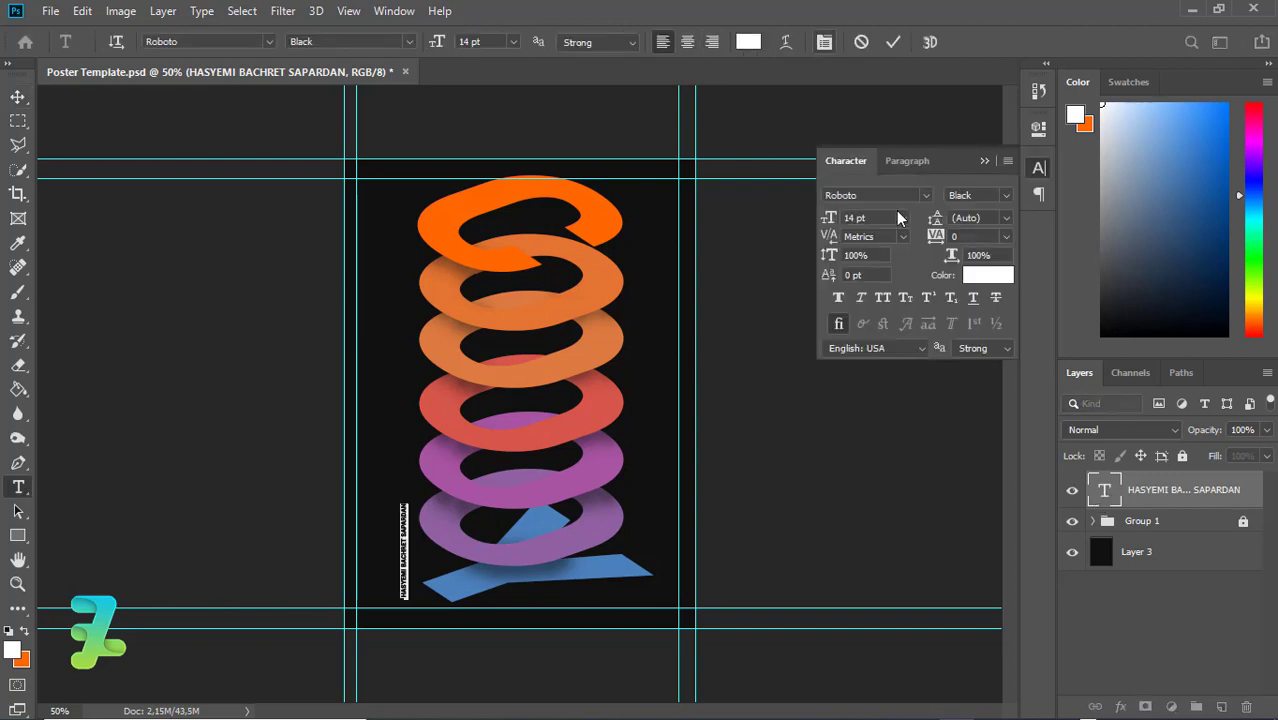
Set the vertical name text's tracking to 2000
drag(938, 237, 944, 237)
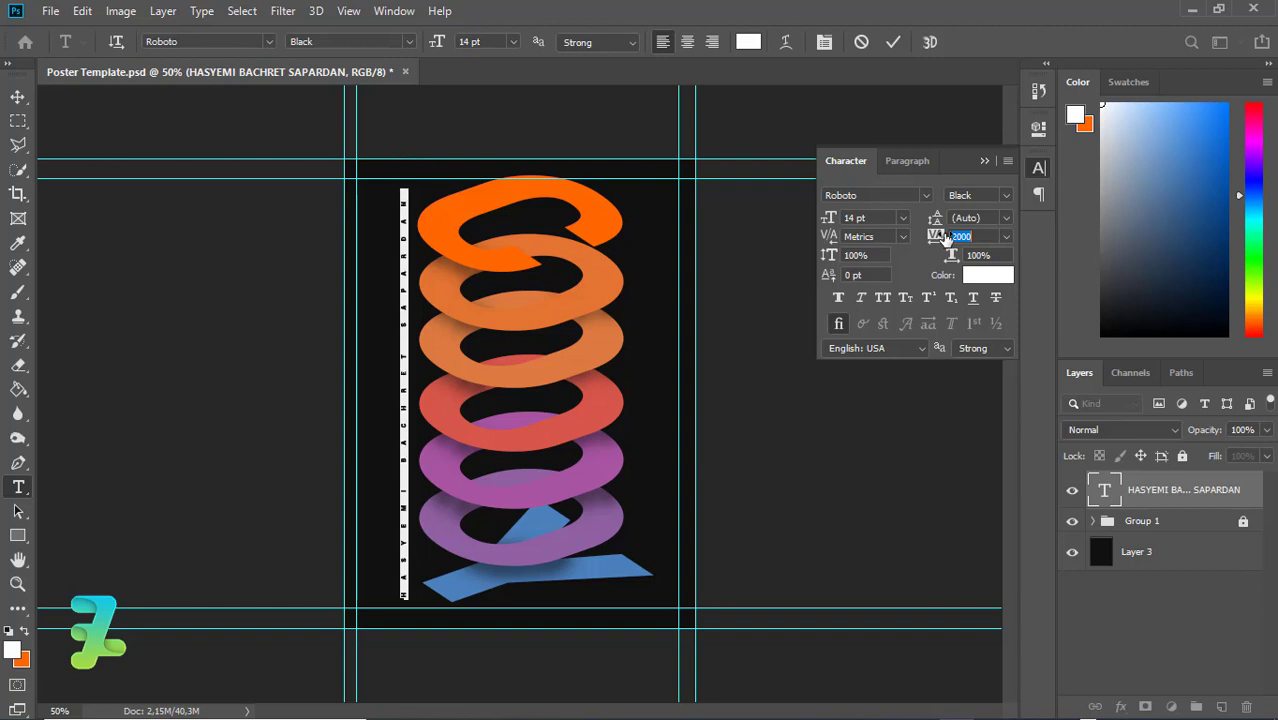
click(15, 96)
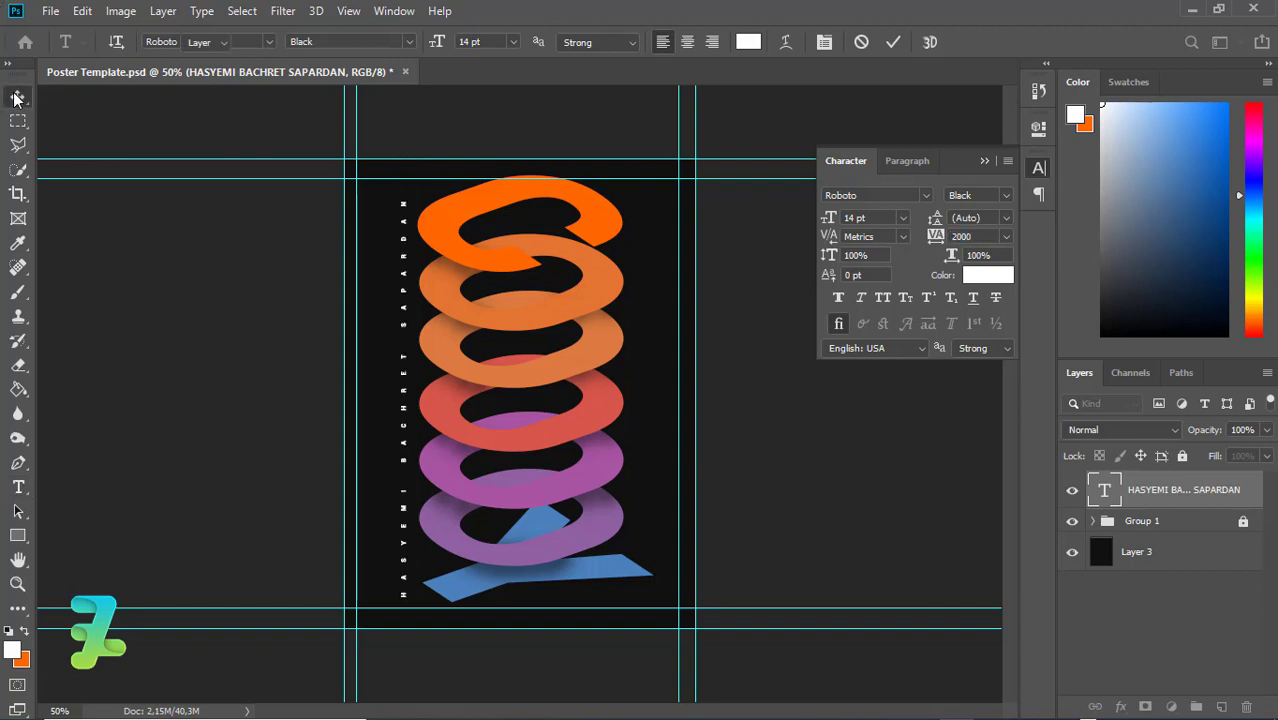
click(985, 161)
Centre the name text vertically on the canvas and save Poster Template.psd
key(ctrl+a)
click(546, 43)
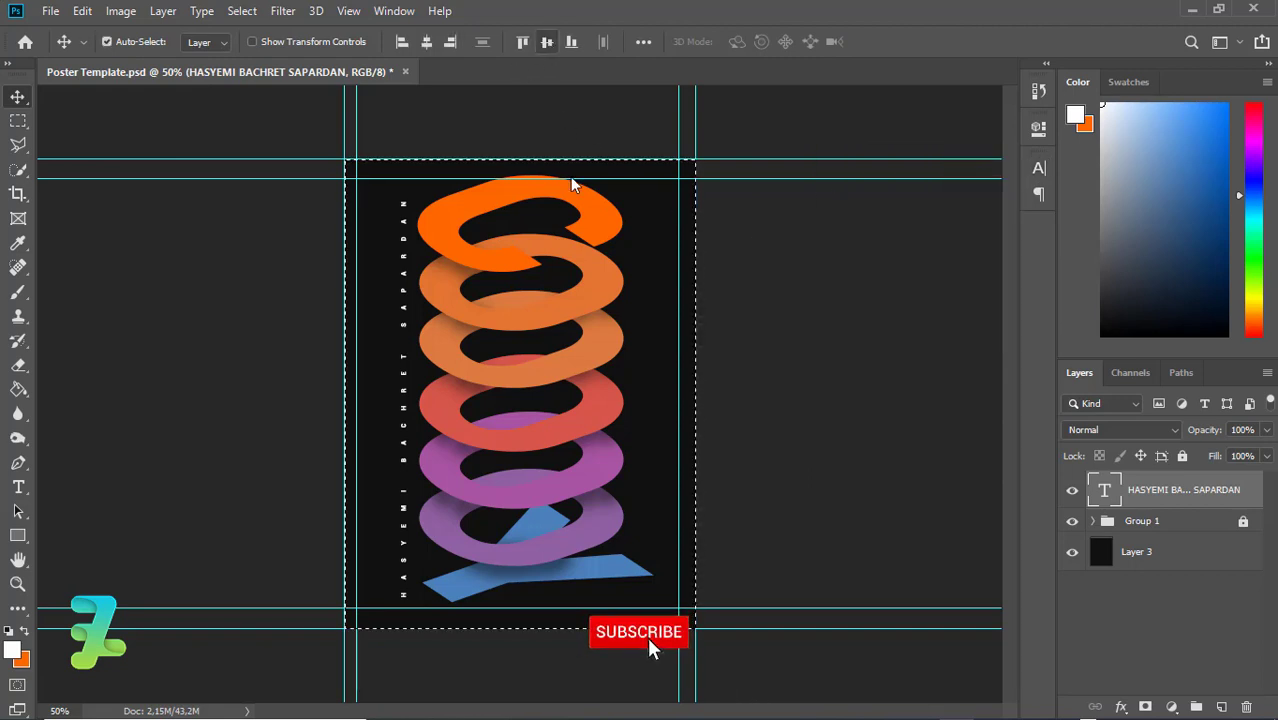
key(ctrl+d)
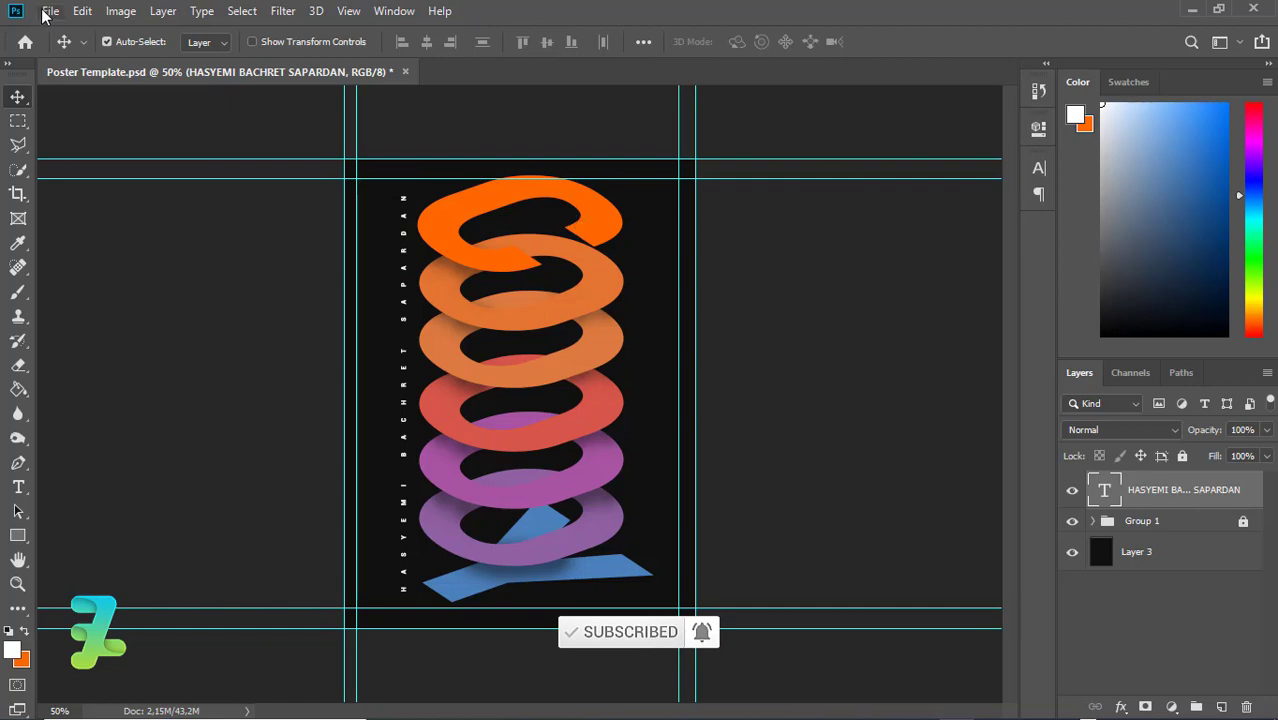
key(ctrl+s)
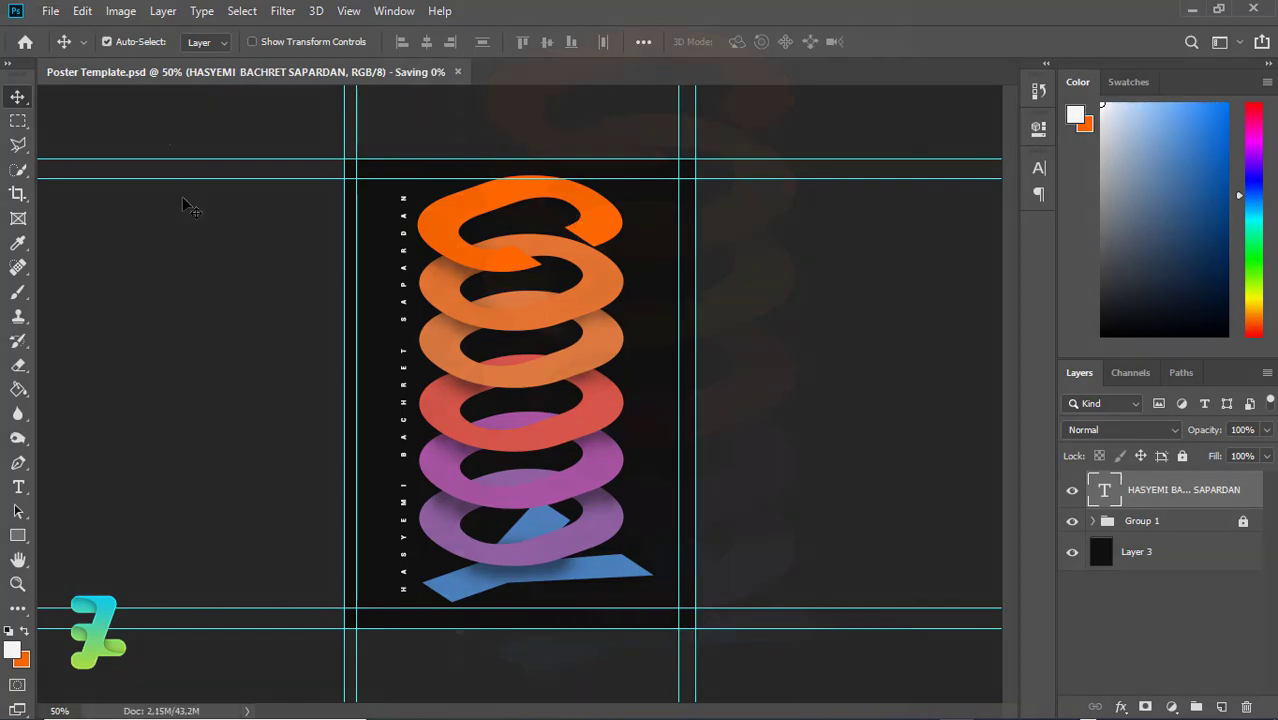